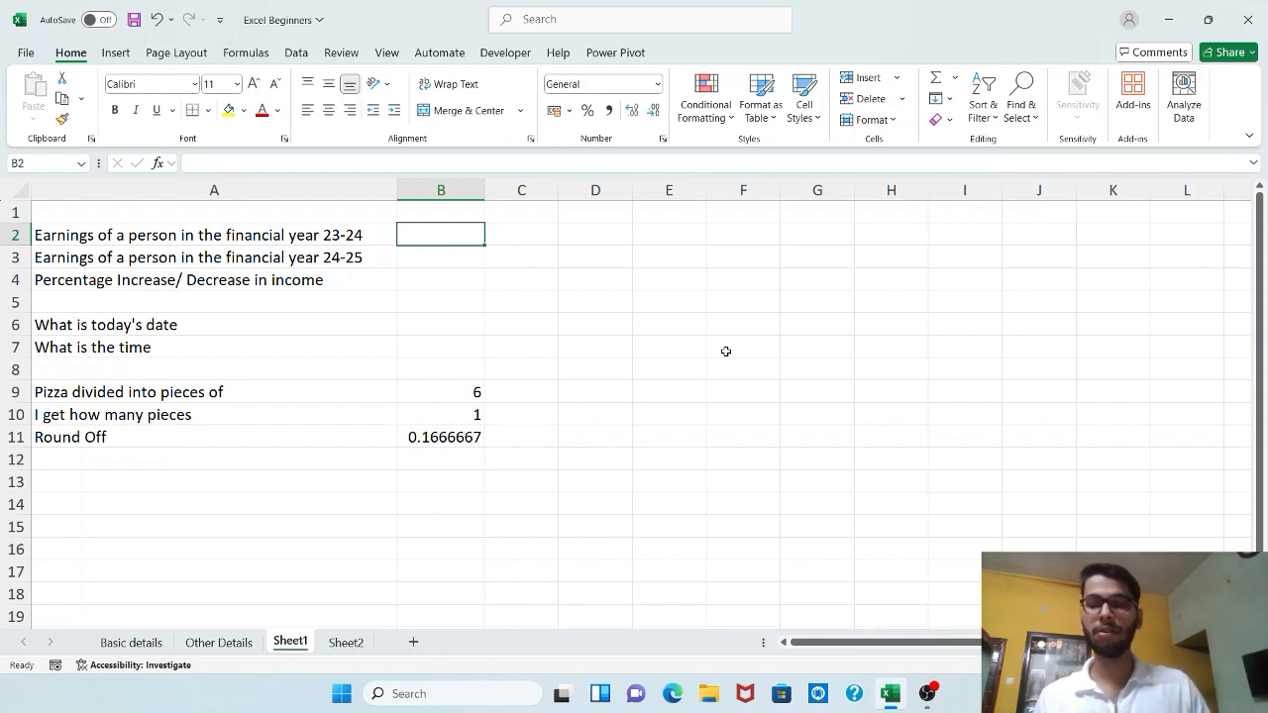
Enter 1000000 as the 23-24 earnings in B2 and 1250000 as the 24-25 earnings in B3.
type("1000000")
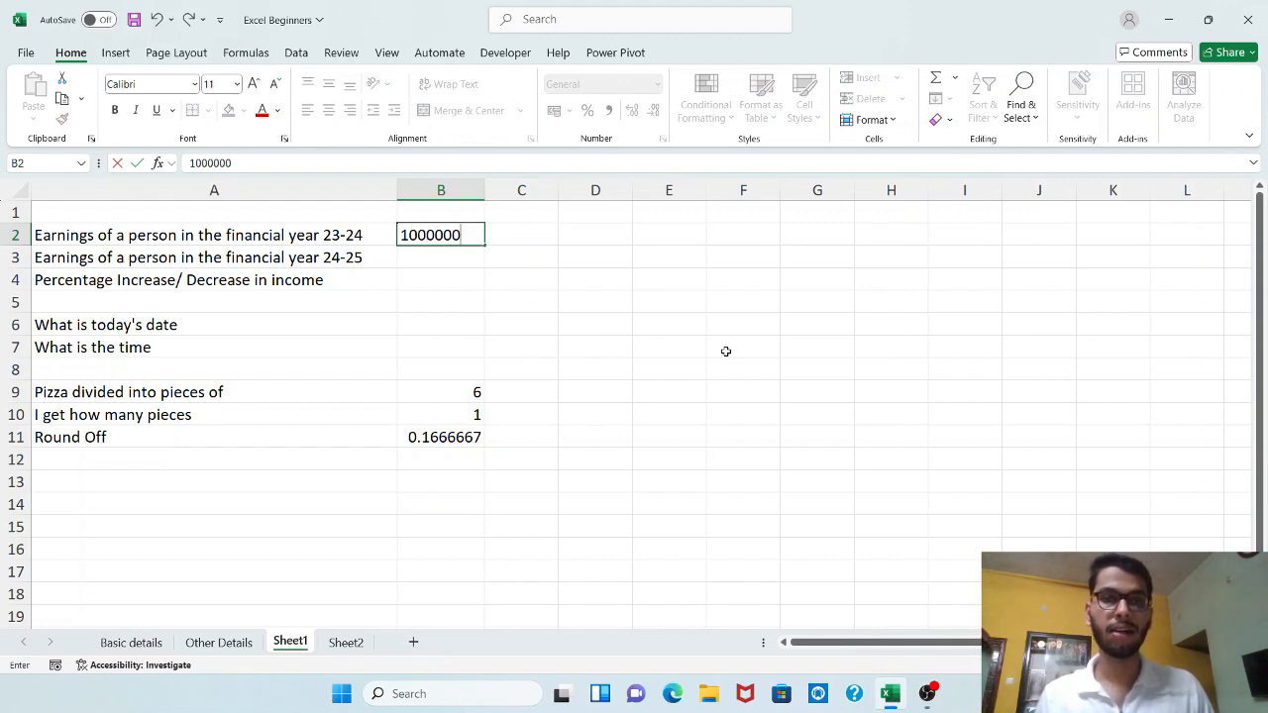
key("Return")
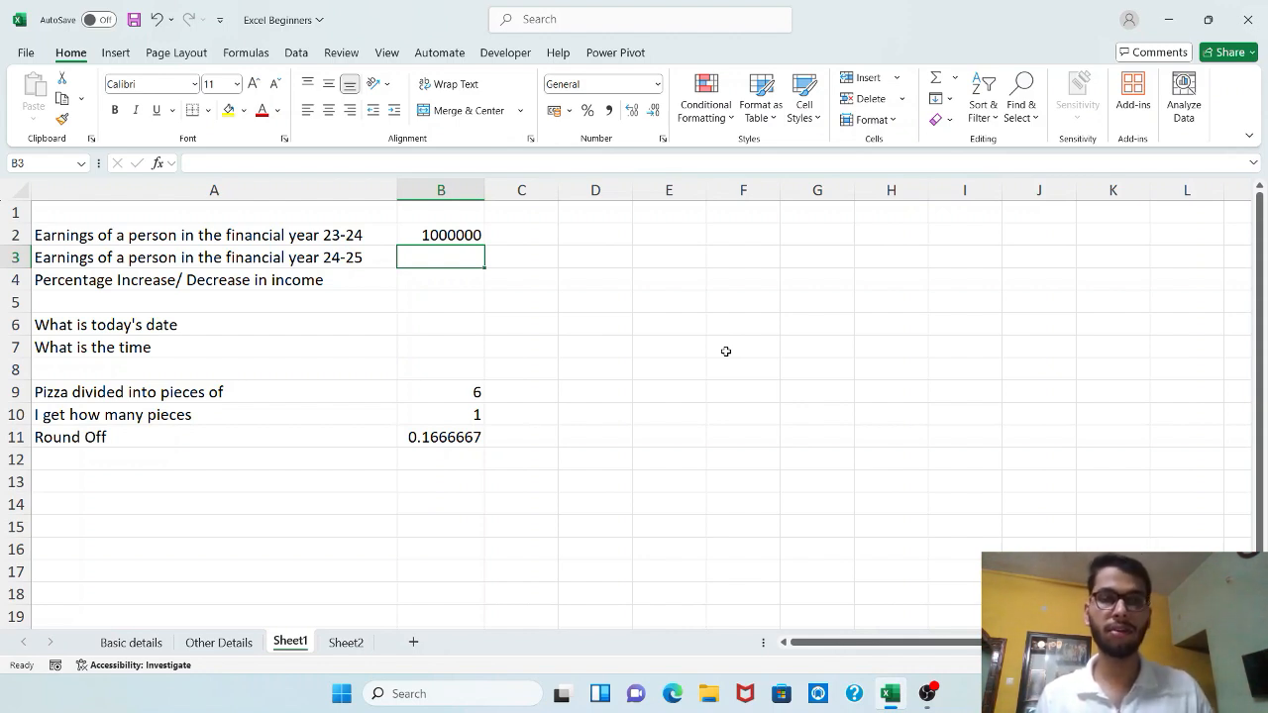
type("125")
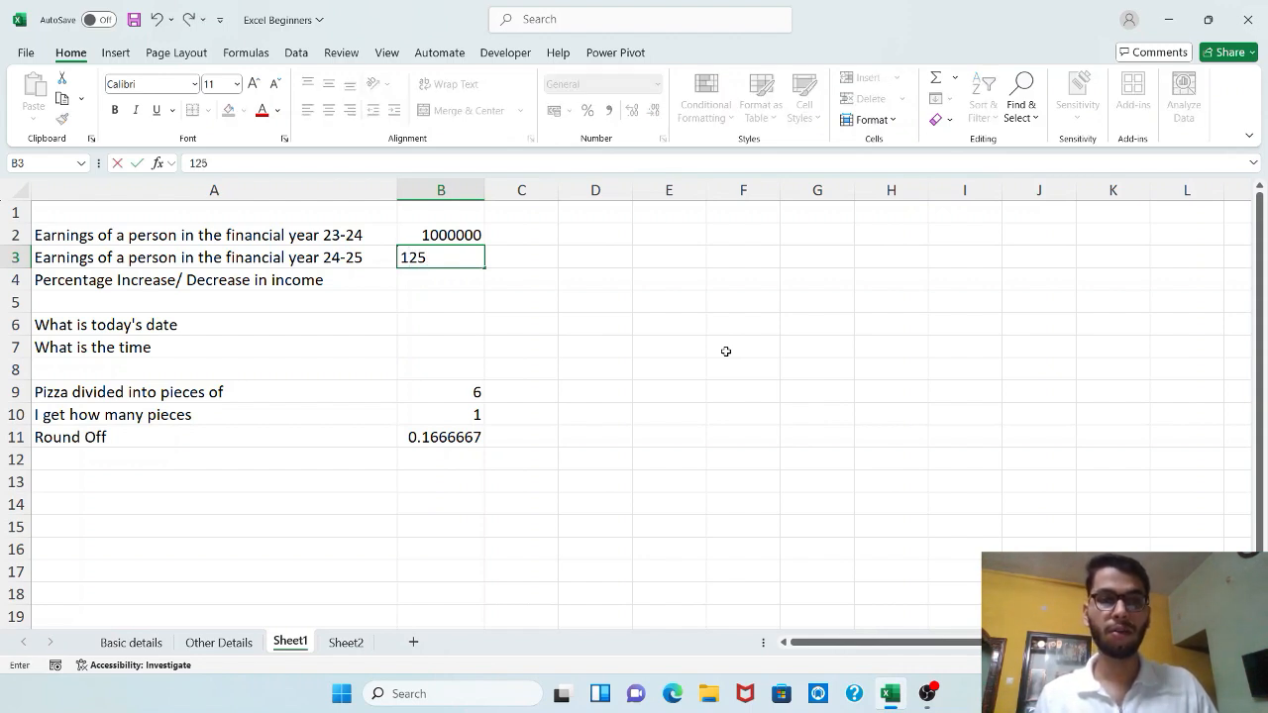
type("0000")
key("Return")
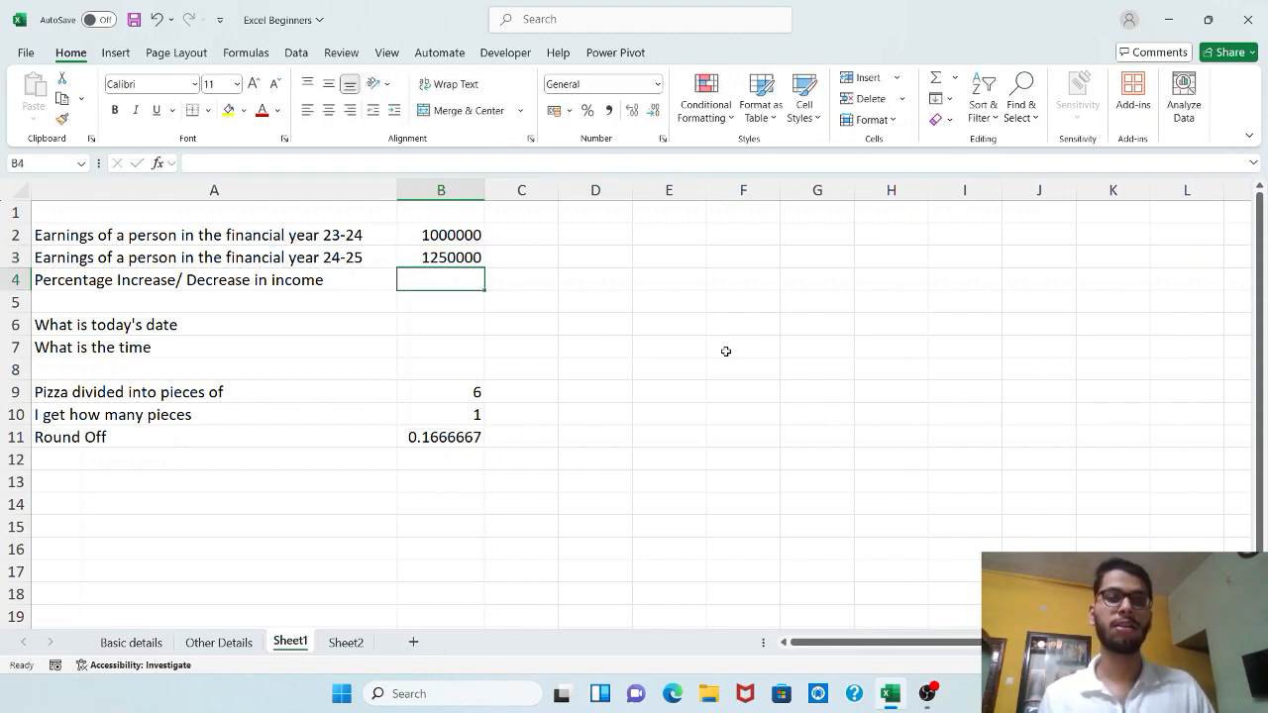
Examine the digits of the unformatted earnings amount in cell B2.
left_click(622, 236)
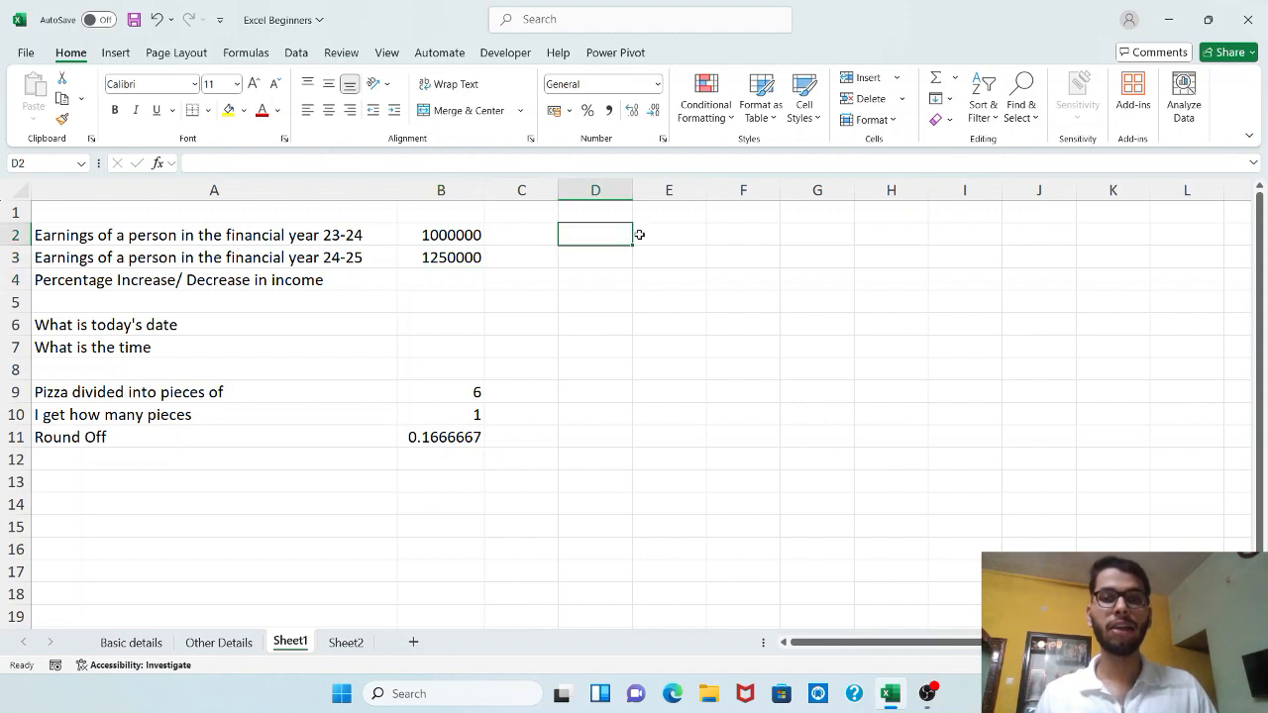
left_click(650, 241)
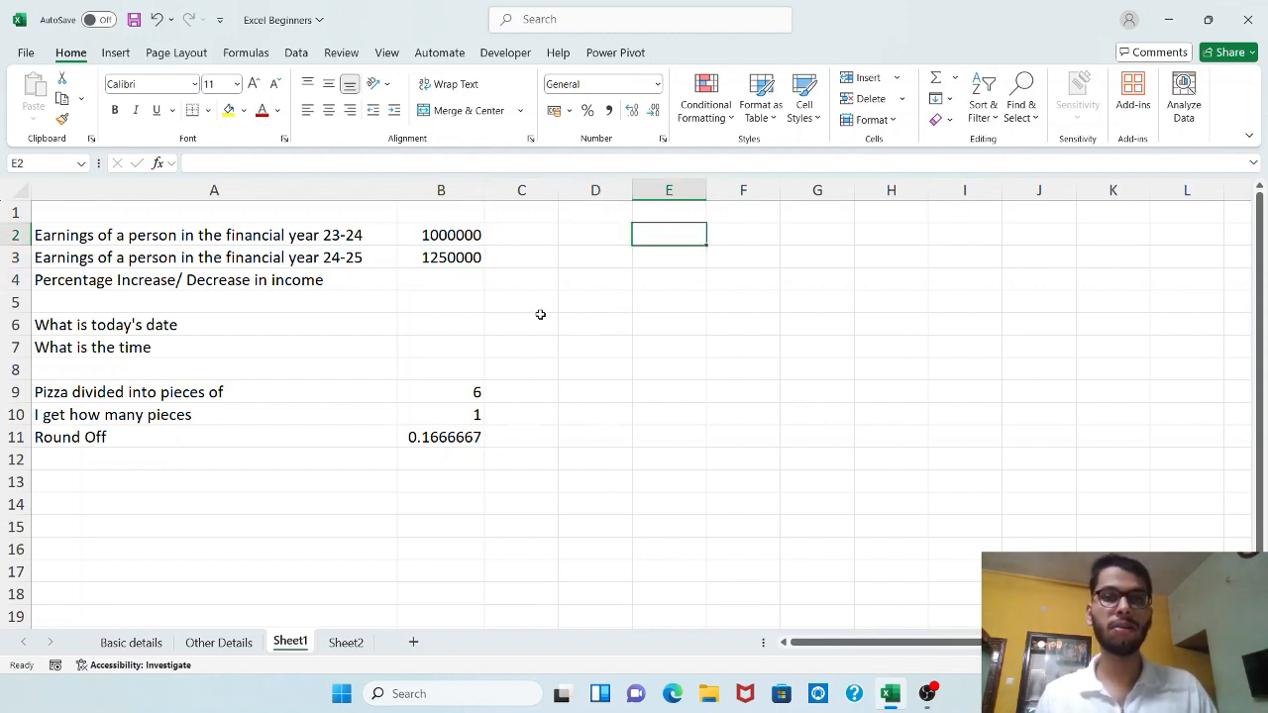
left_click(474, 237)
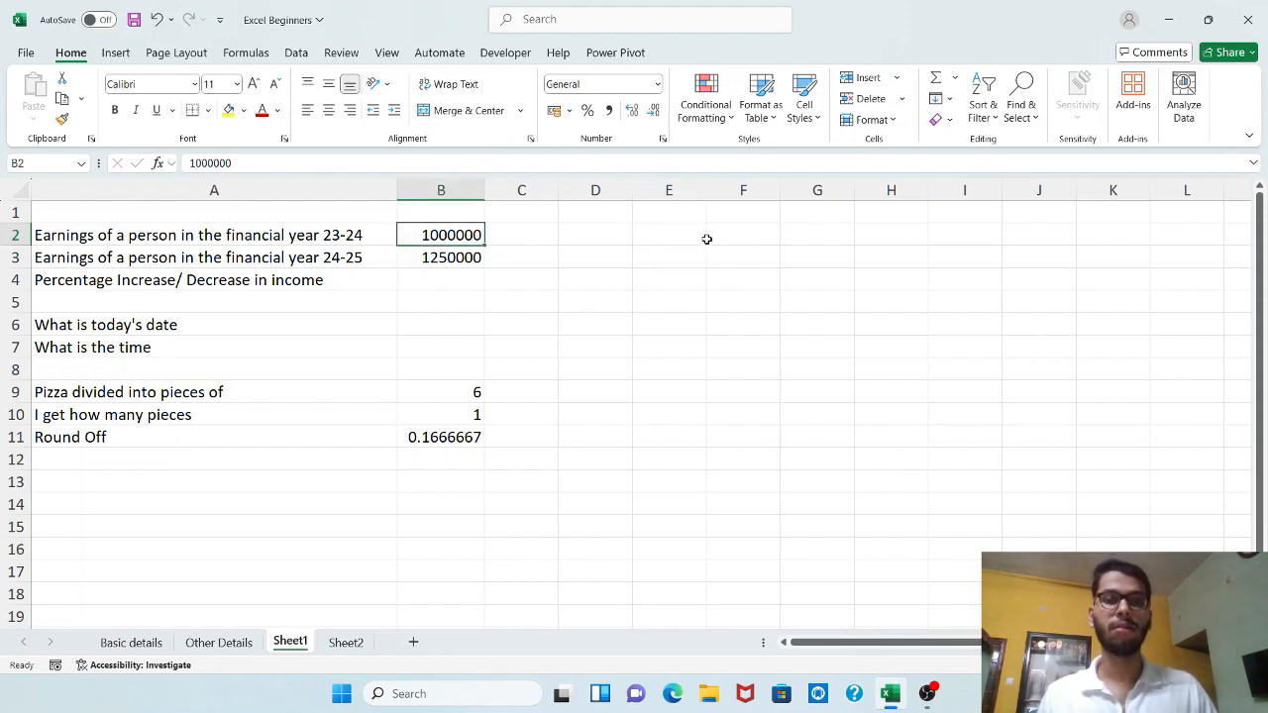
left_click(698, 234)
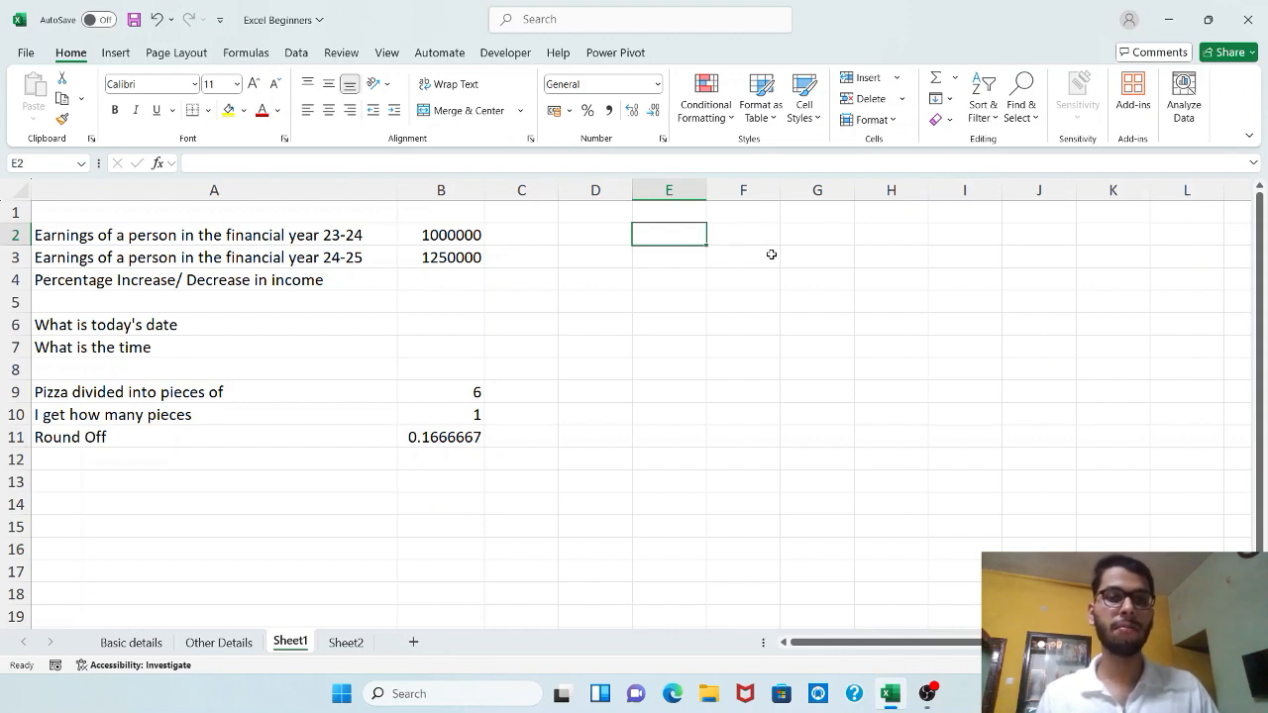
double_click(441, 235)
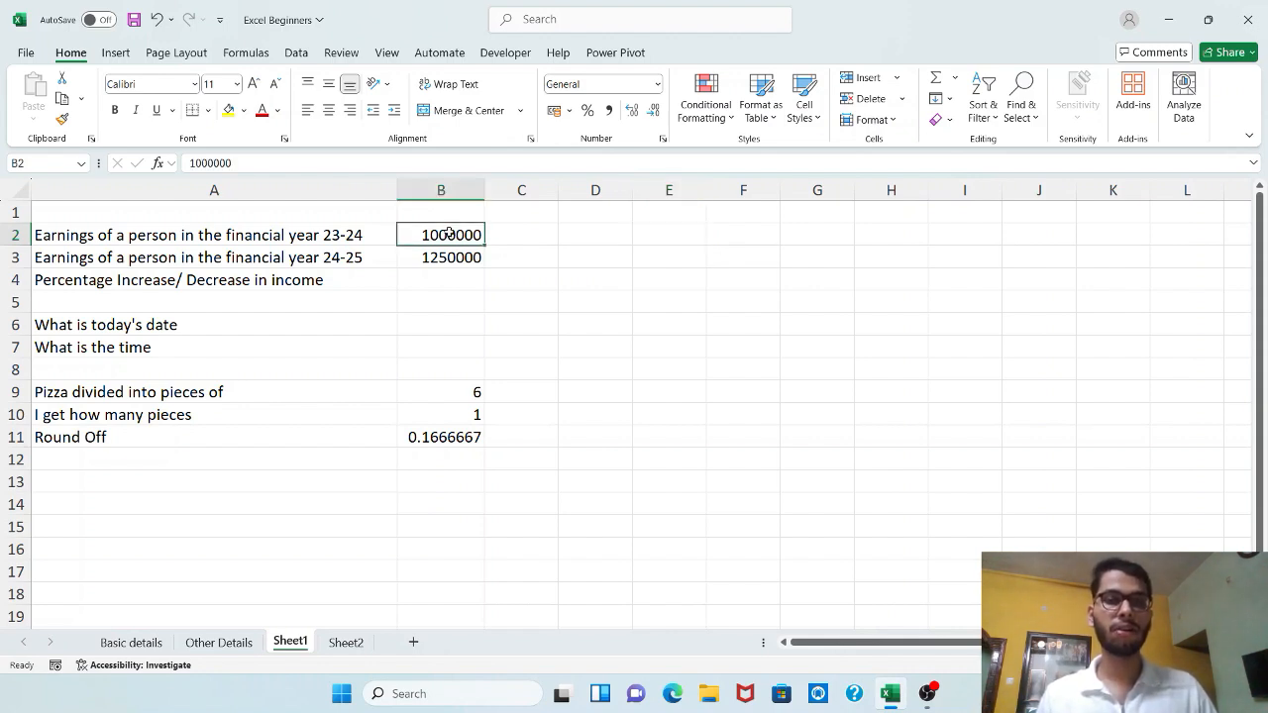
left_click_drag(432, 236, 439, 235)
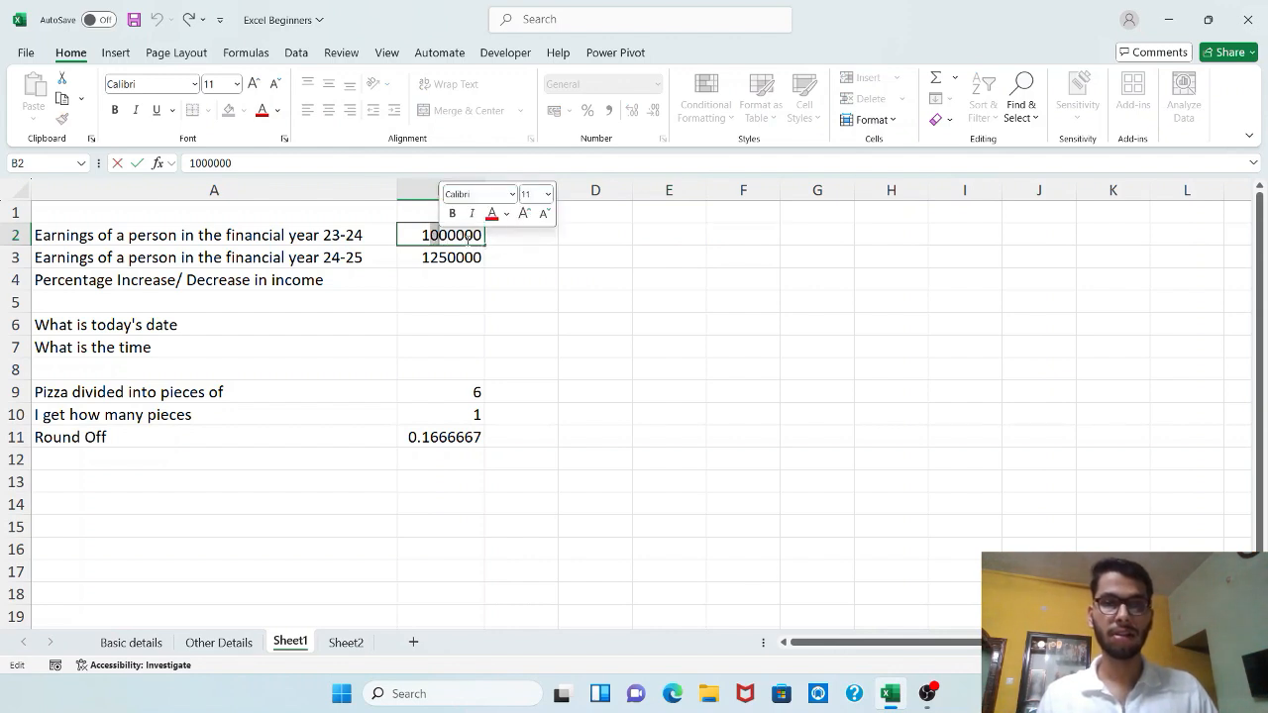
left_click_drag(457, 236, 422, 236)
left_click(534, 244)
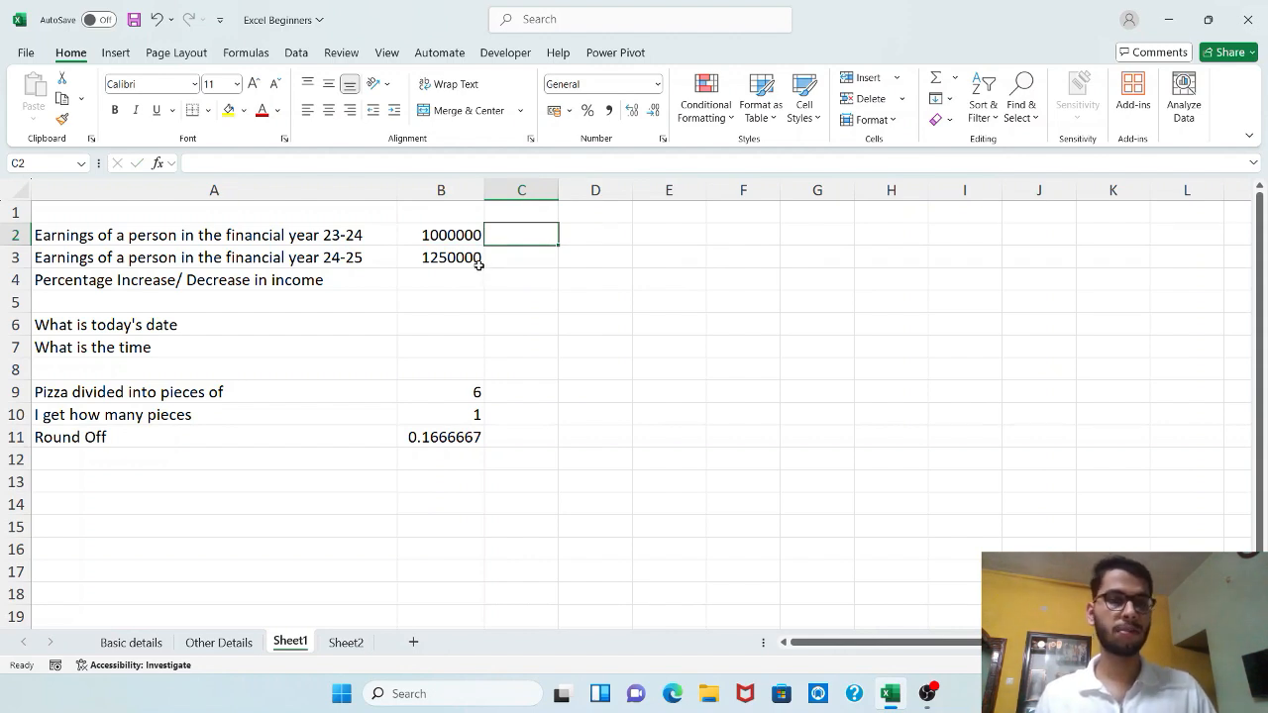
left_click(616, 237)
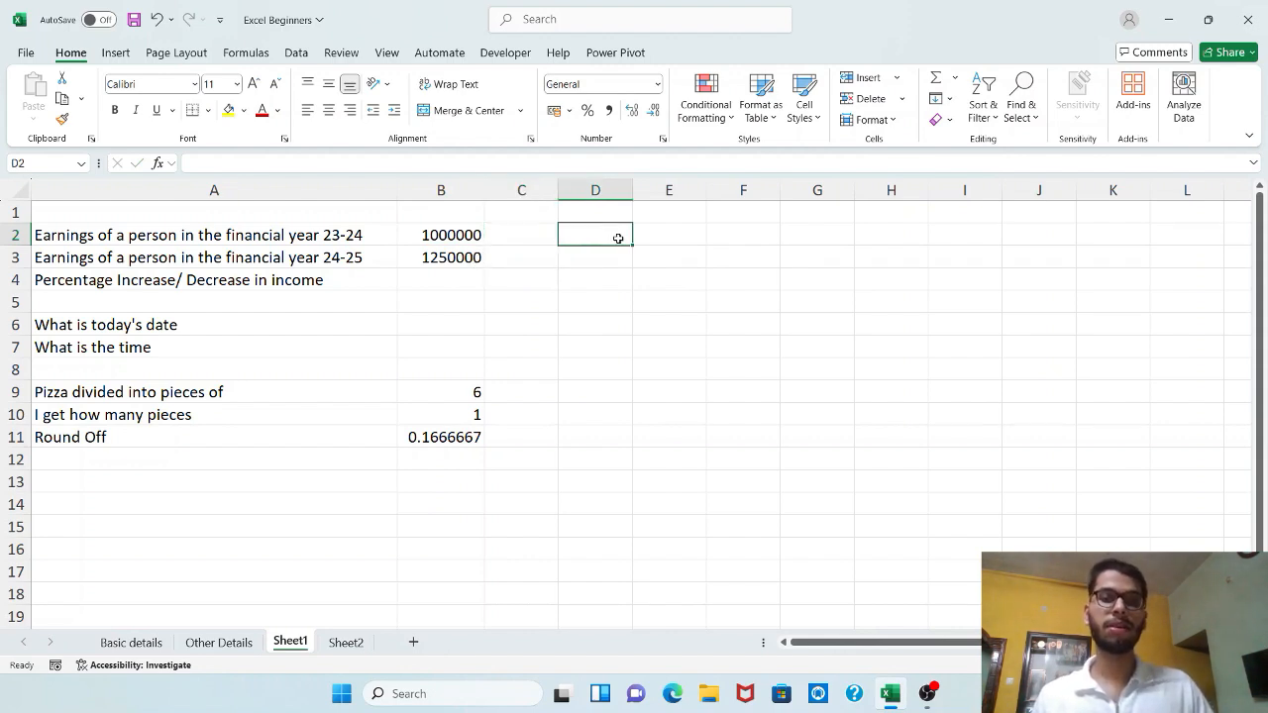
left_click(696, 236)
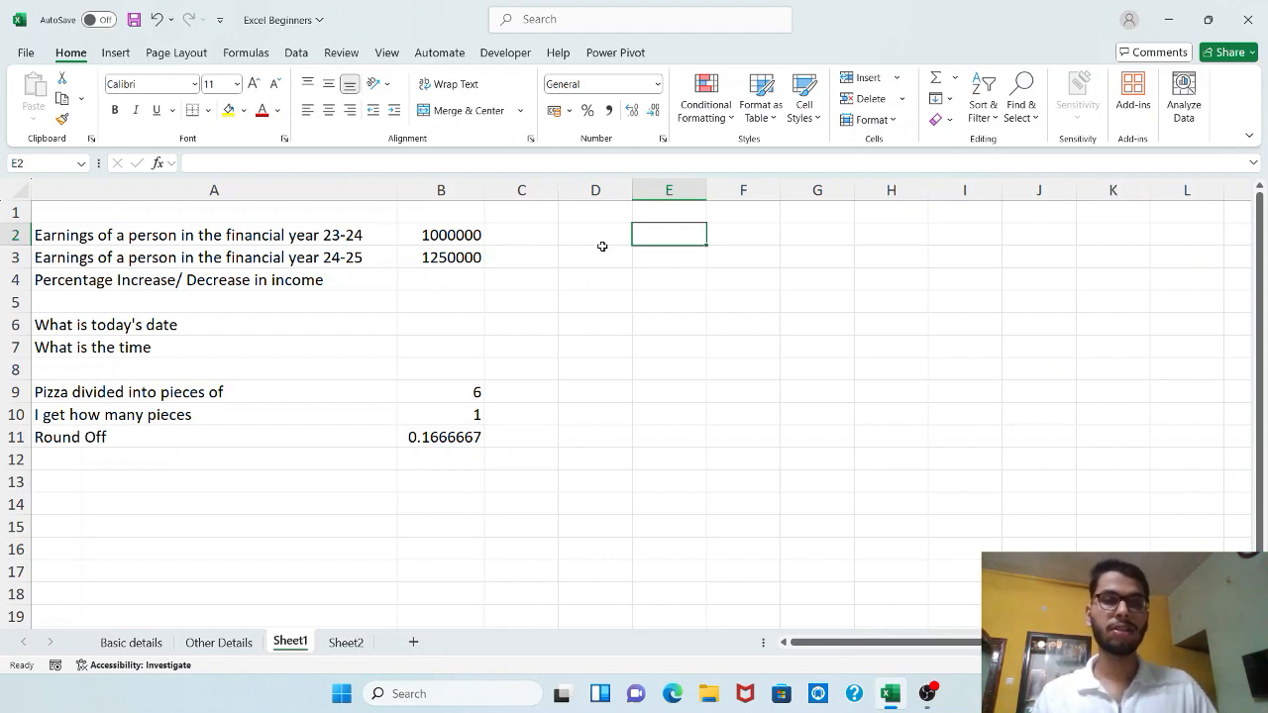
Apply the Comma Style number format to the two earnings amounts in B2:B3.
left_click_drag(443, 234, 447, 254)
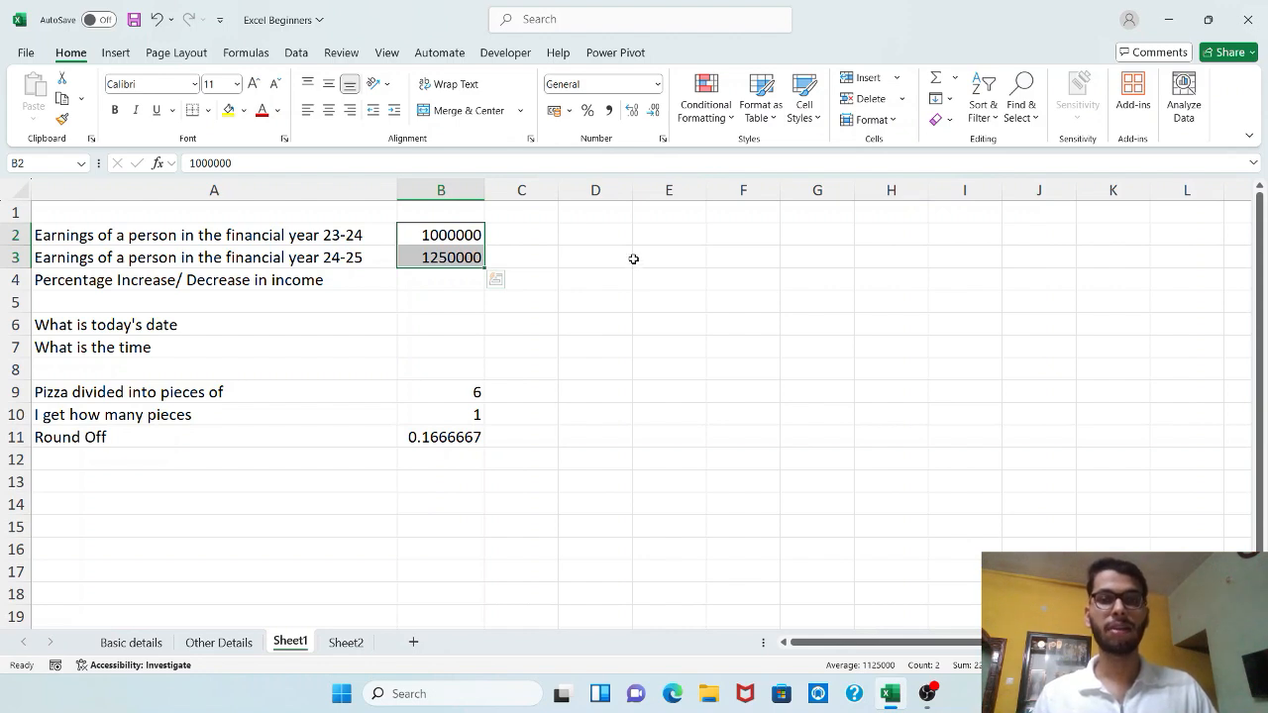
left_click(609, 112)
left_click(683, 395)
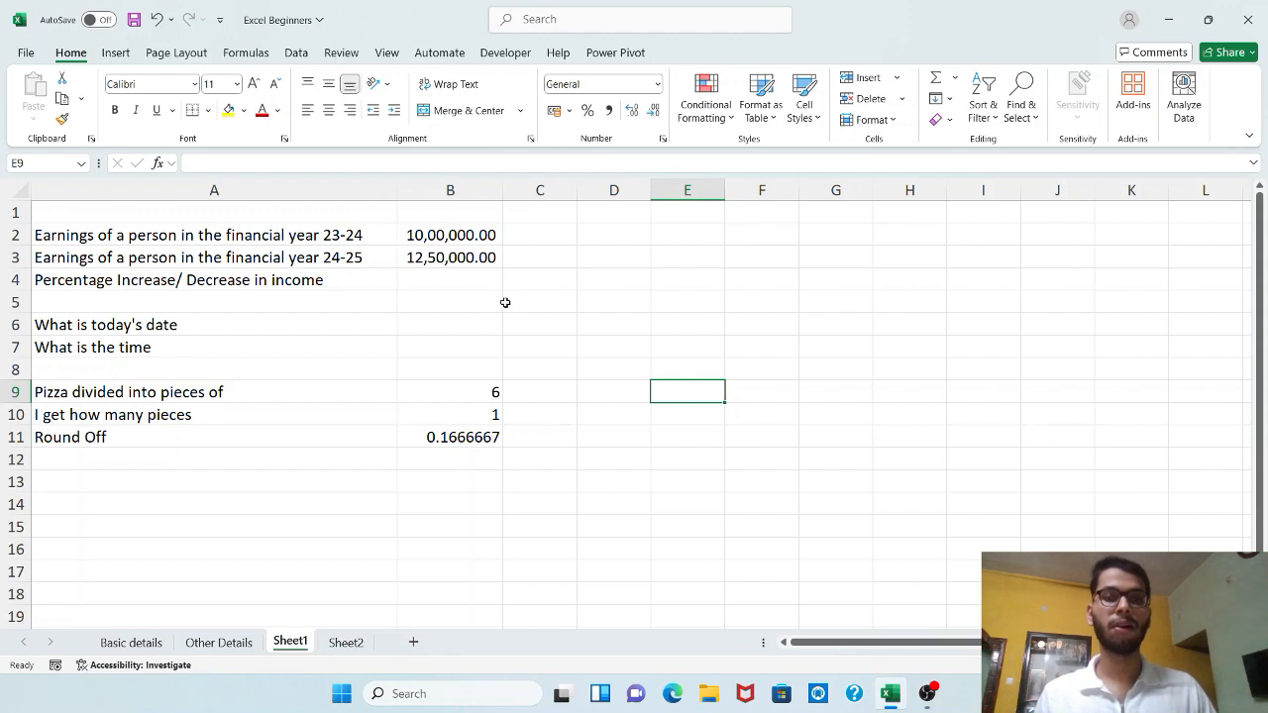
Inspect the underlying value of the comma-formatted 23-24 earnings in cell B2.
left_click(657, 235)
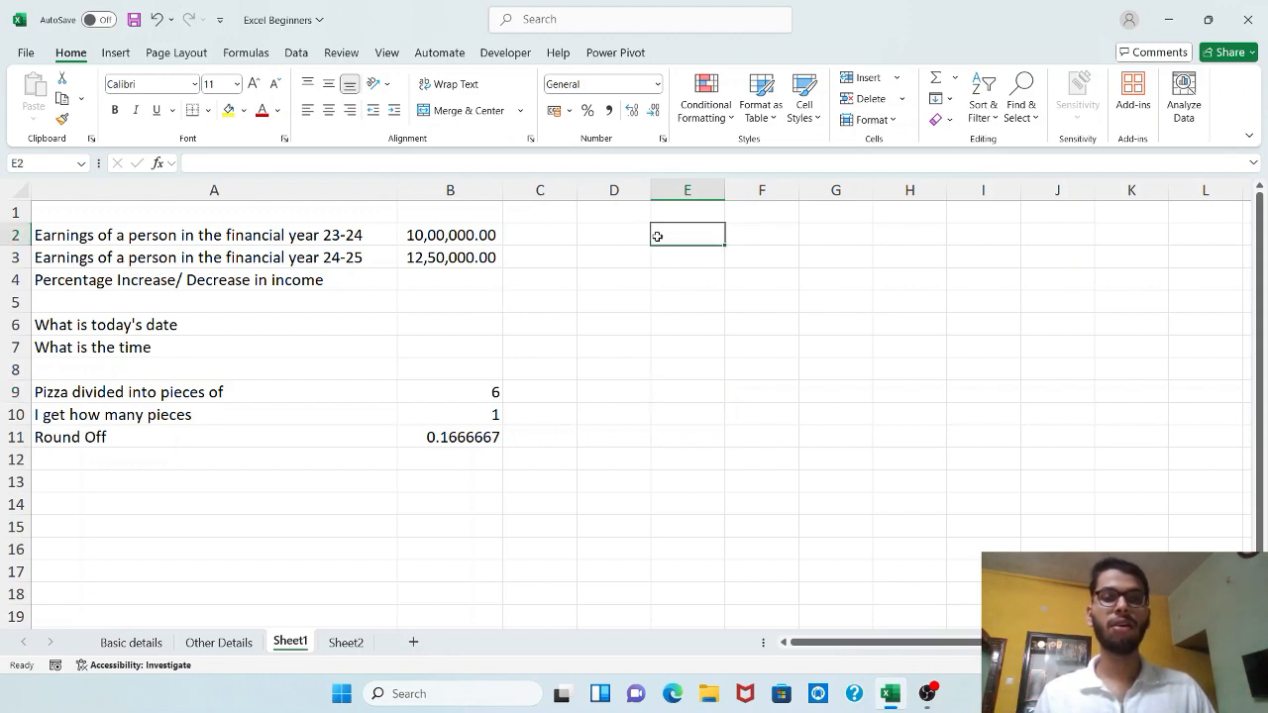
double_click(455, 235)
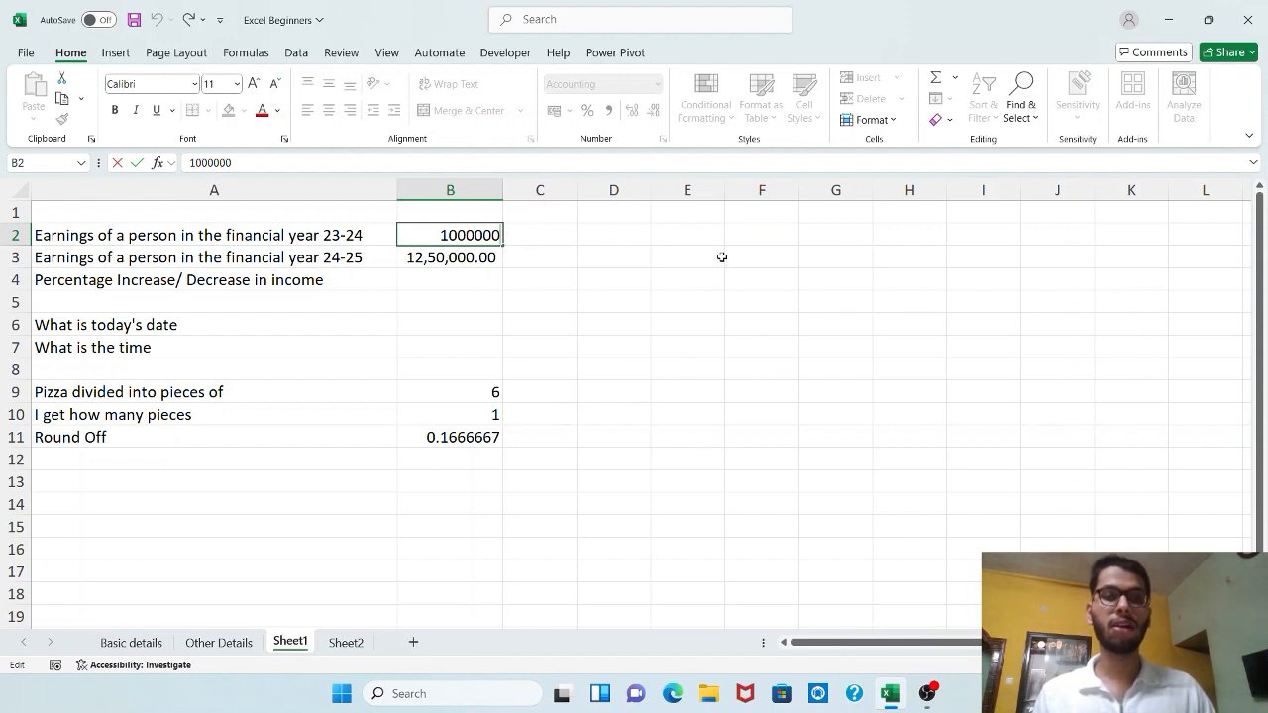
key("Return")
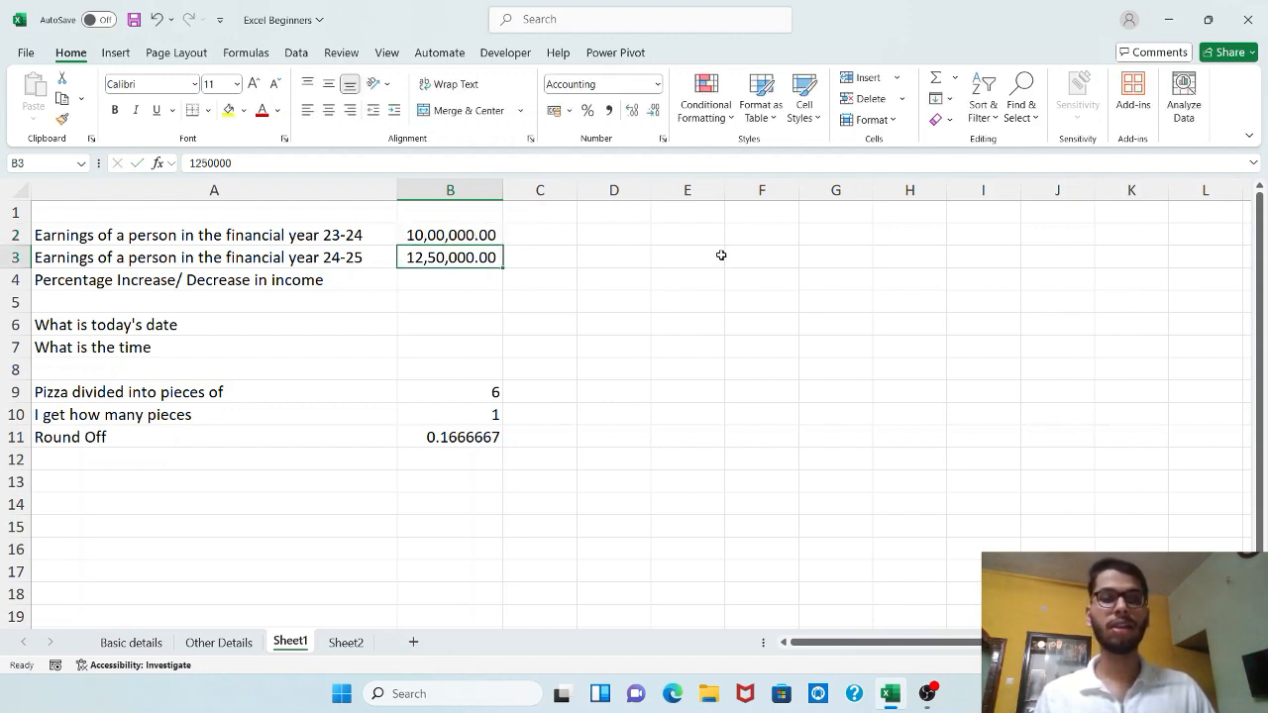
Decrease the displayed decimals of the earnings amounts in B2:B3 to none.
left_click(484, 233)
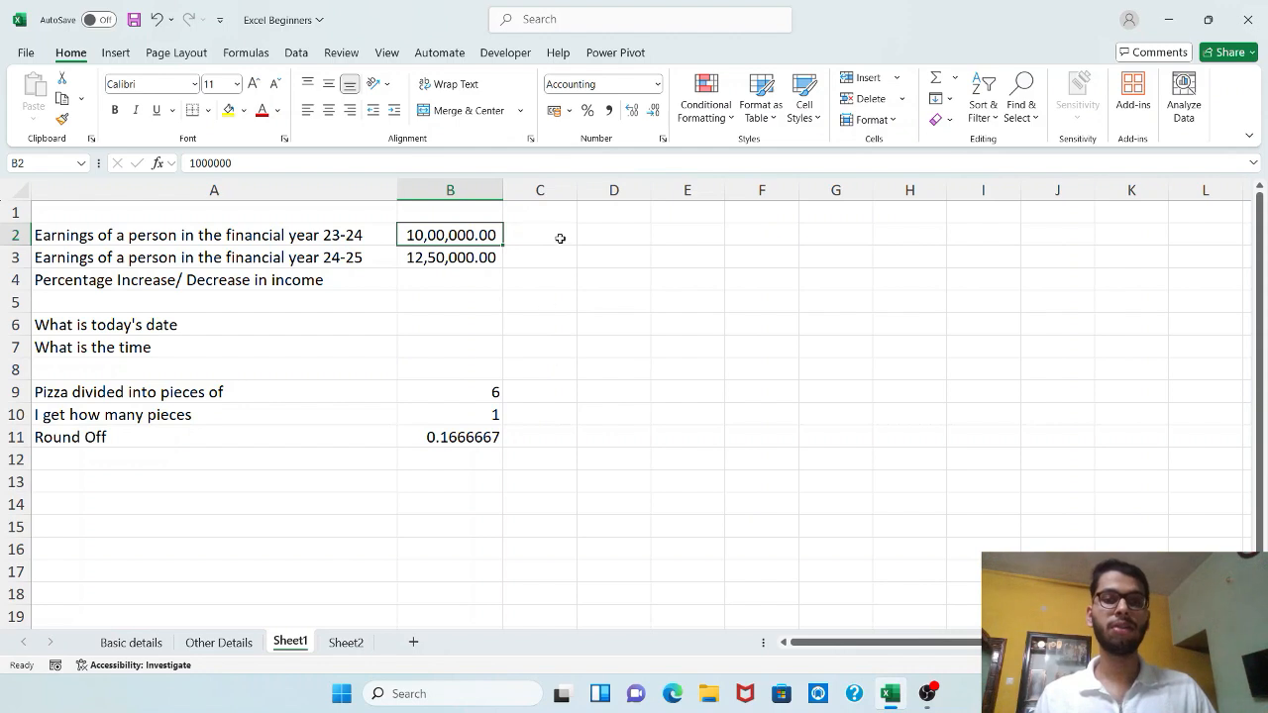
left_click_drag(473, 237, 473, 257)
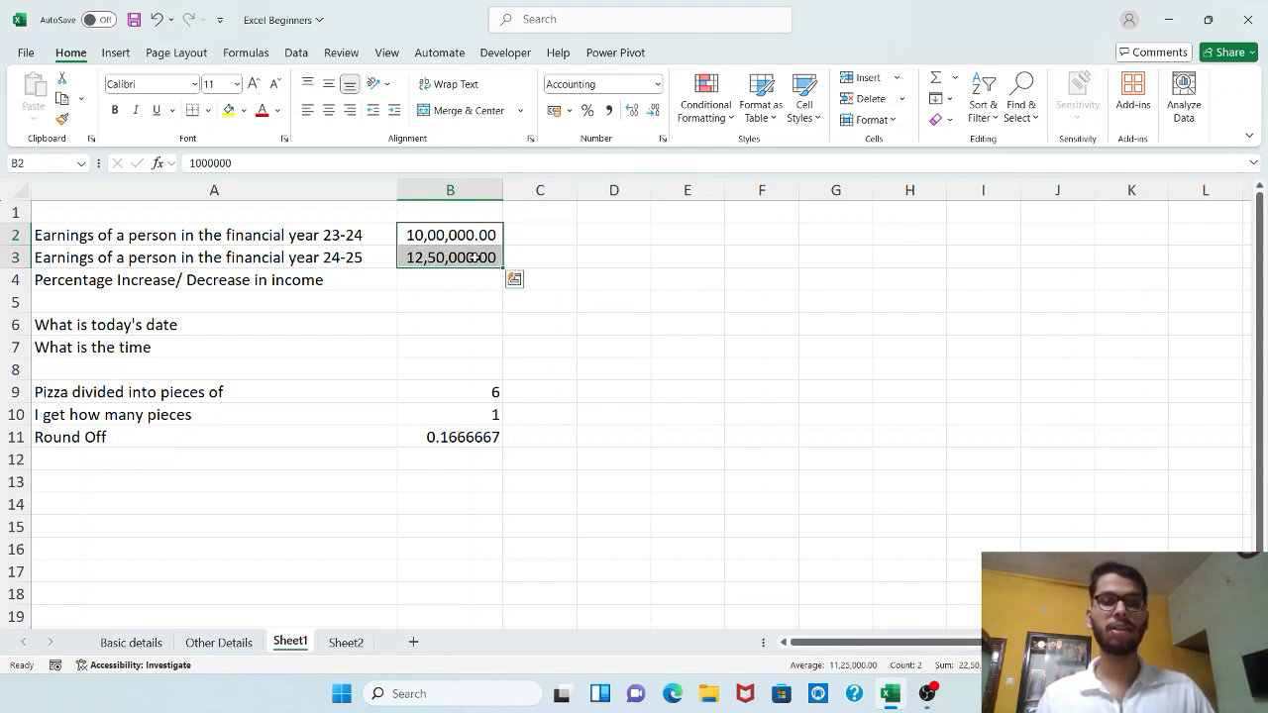
left_click(653, 113)
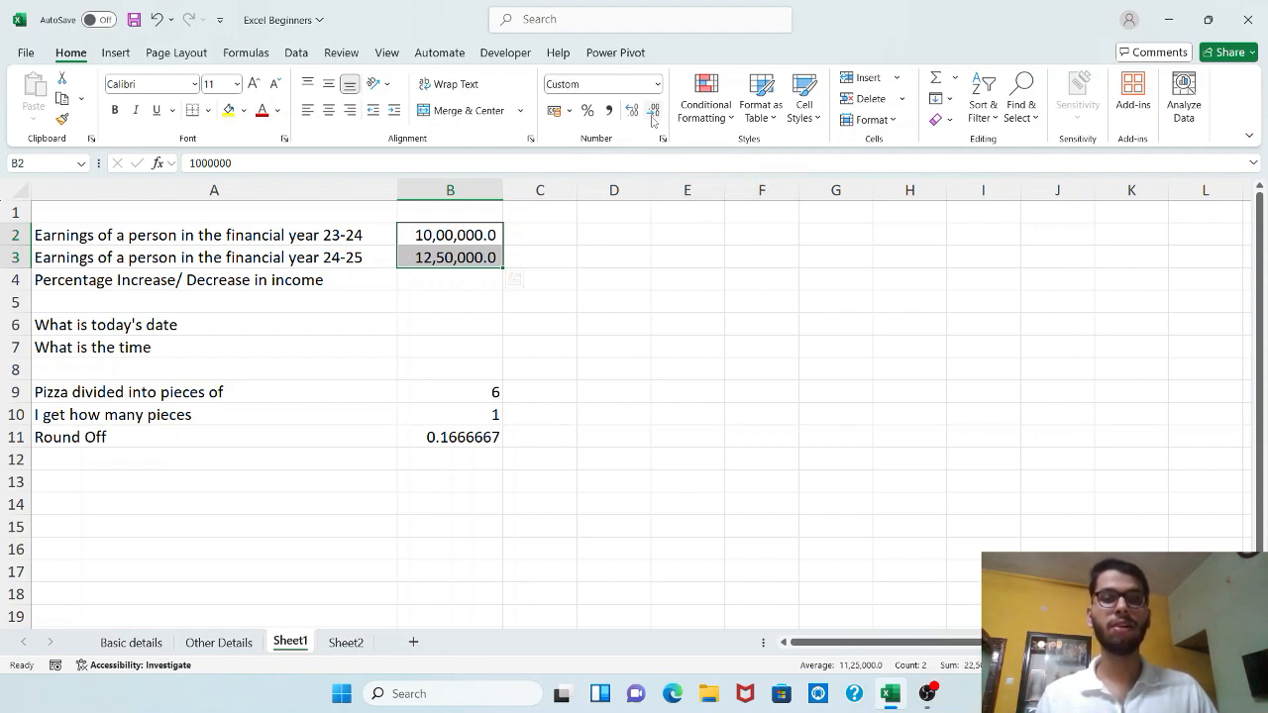
left_click(652, 115)
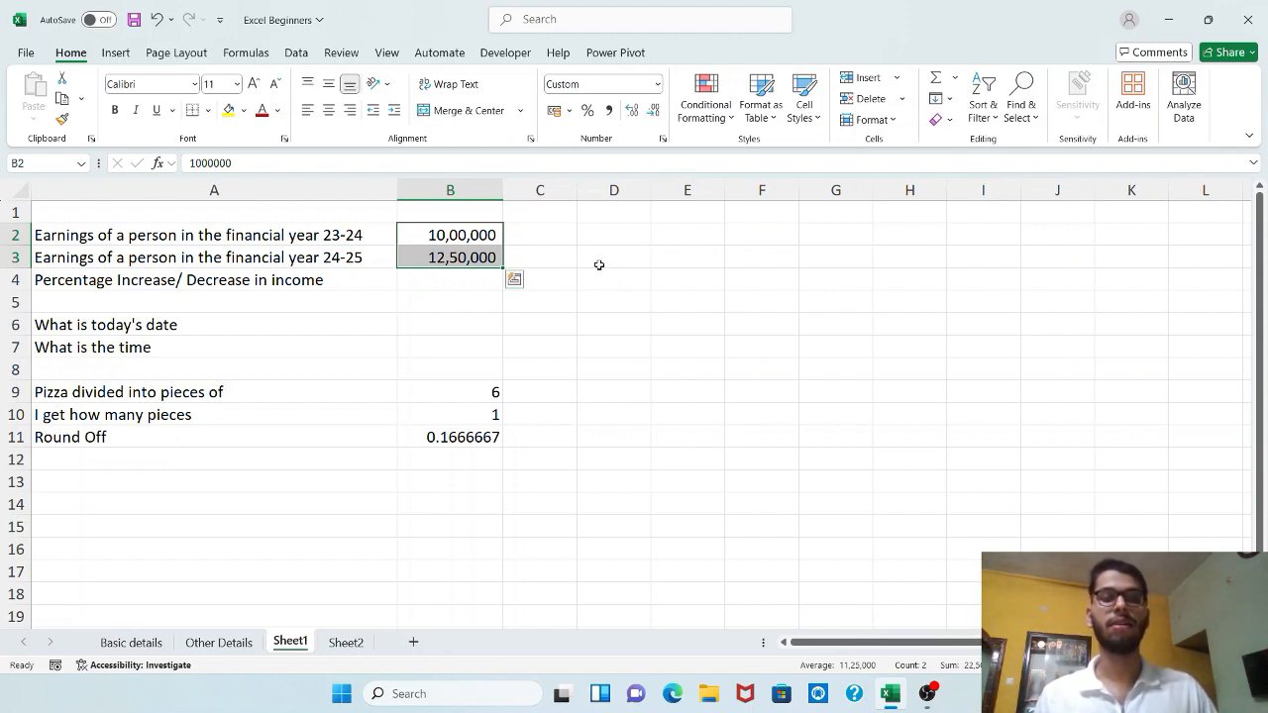
left_click(540, 302)
Format the earnings in B2:B3 with the Number category, 2 decimal places and the 1000 separator.
left_click_drag(461, 240, 464, 252)
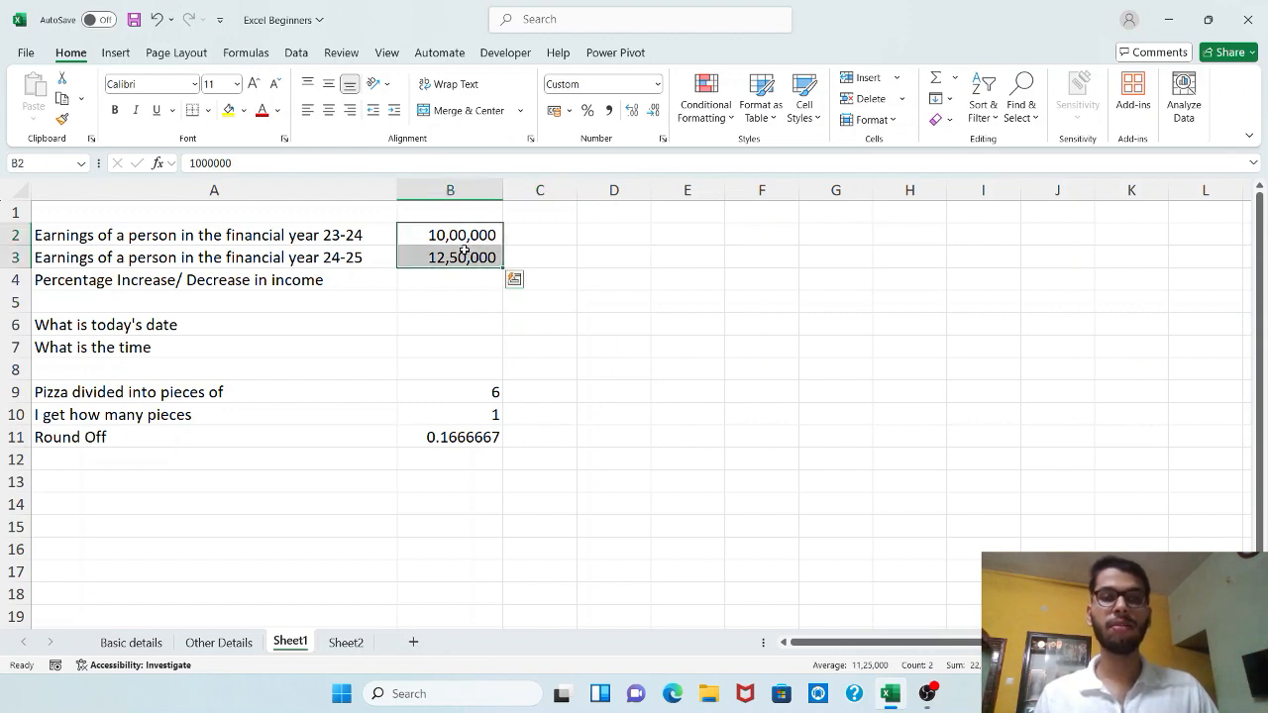
right_click(465, 253)
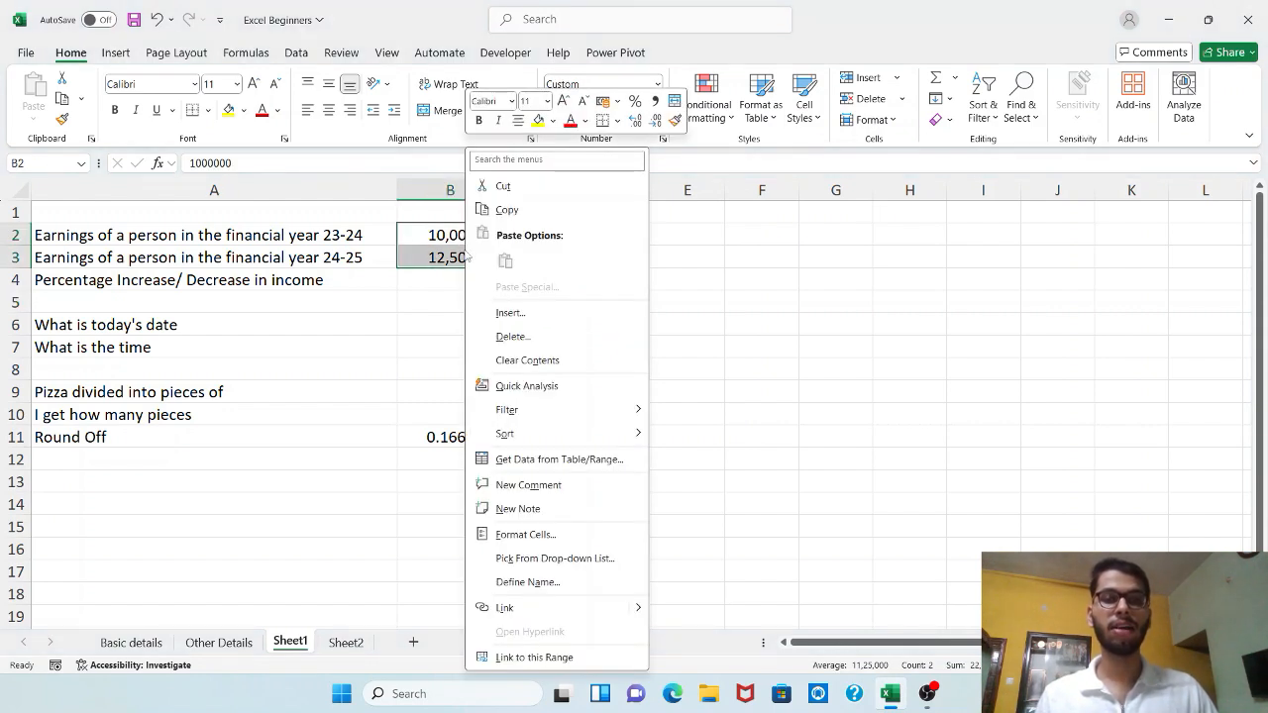
left_click(540, 535)
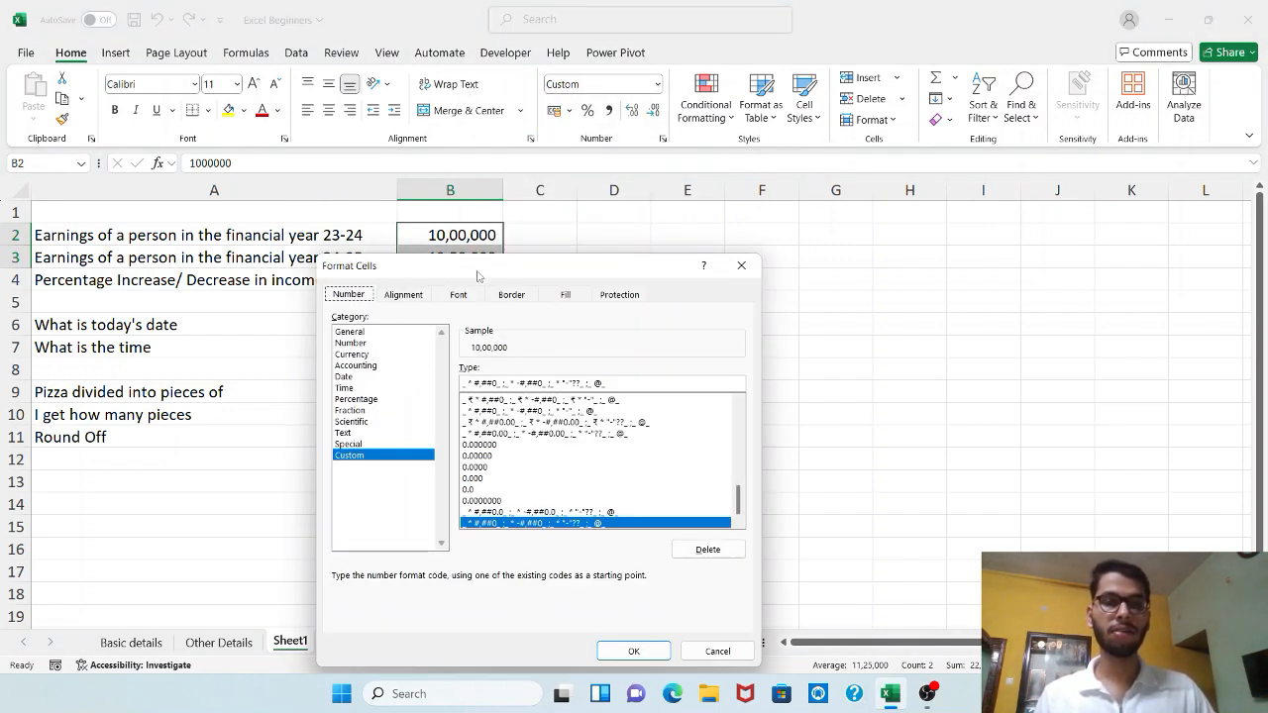
left_click(367, 344)
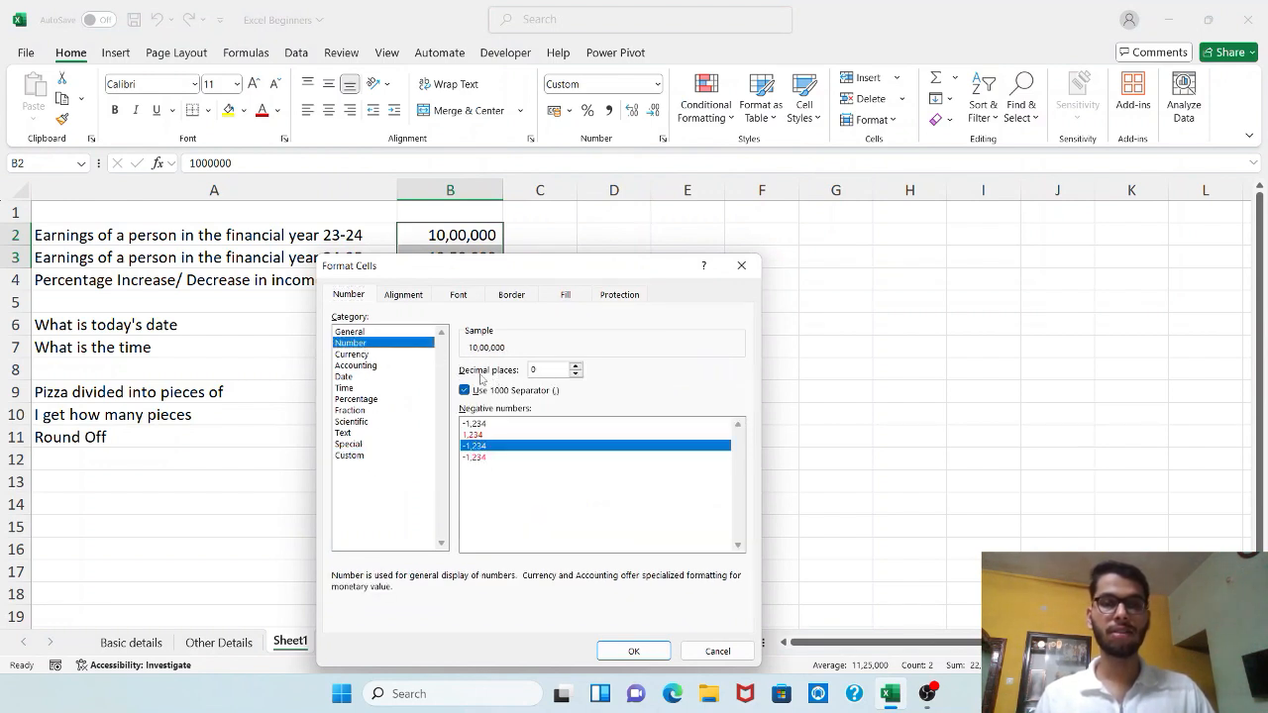
left_click_drag(515, 272, 520, 164)
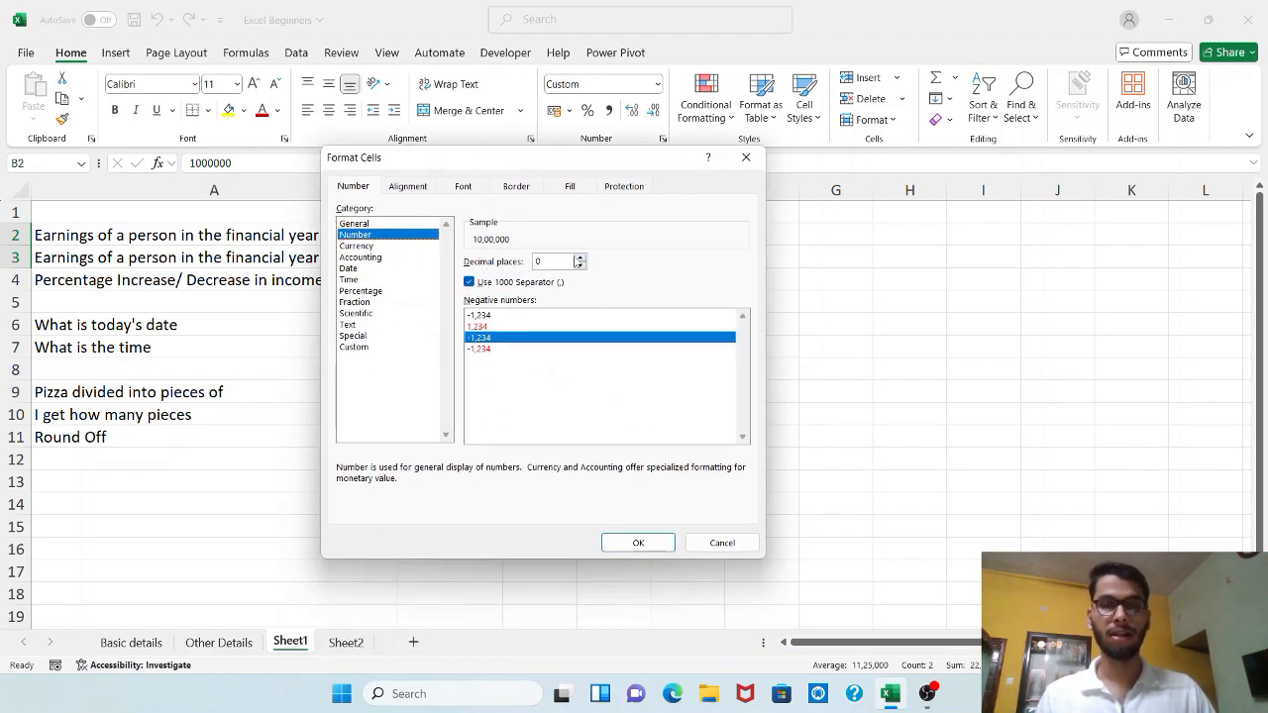
left_click(579, 256)
left_click(579, 257)
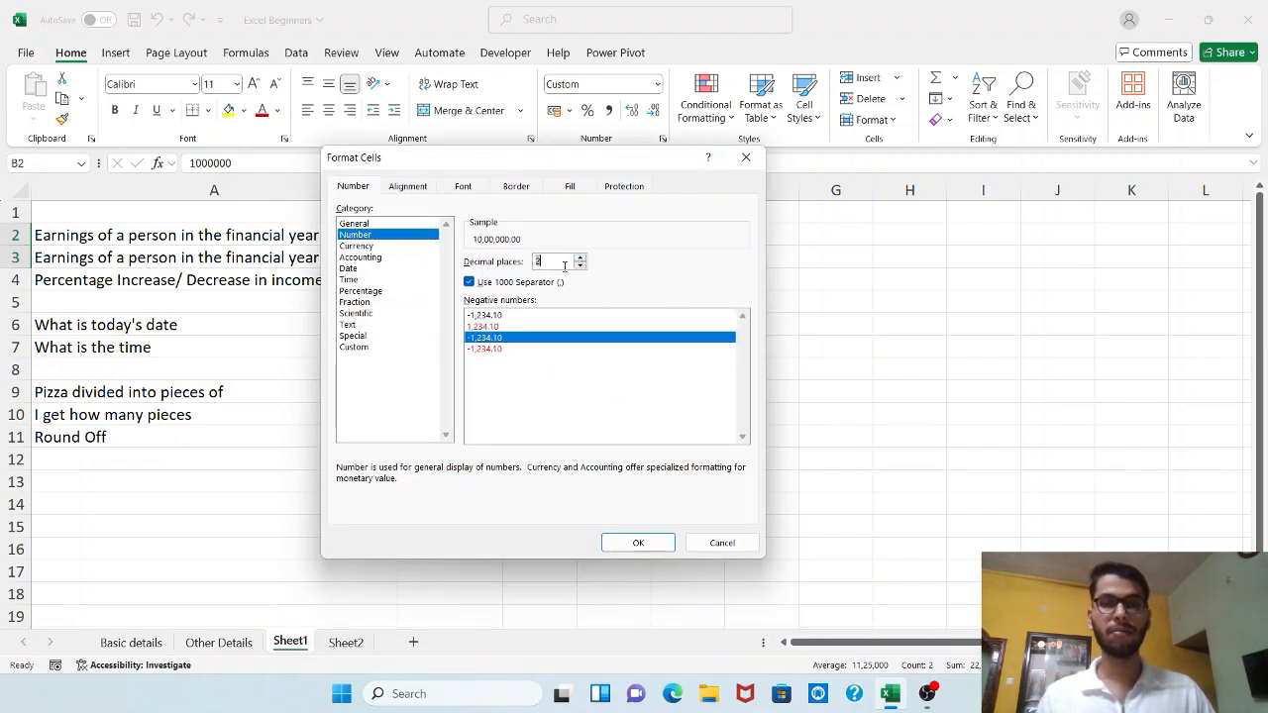
left_click(636, 541)
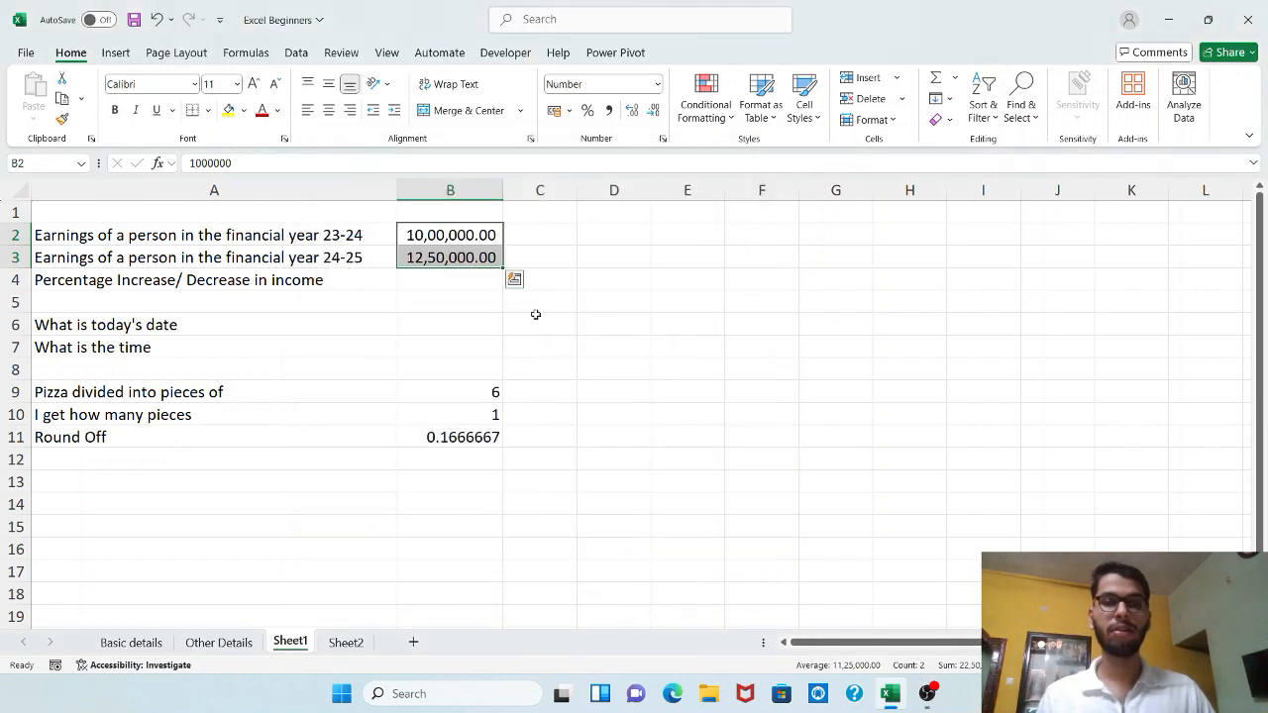
Set the decimal places of the Number format on B2:B3 to 0 through the cell format settings.
right_click(489, 257)
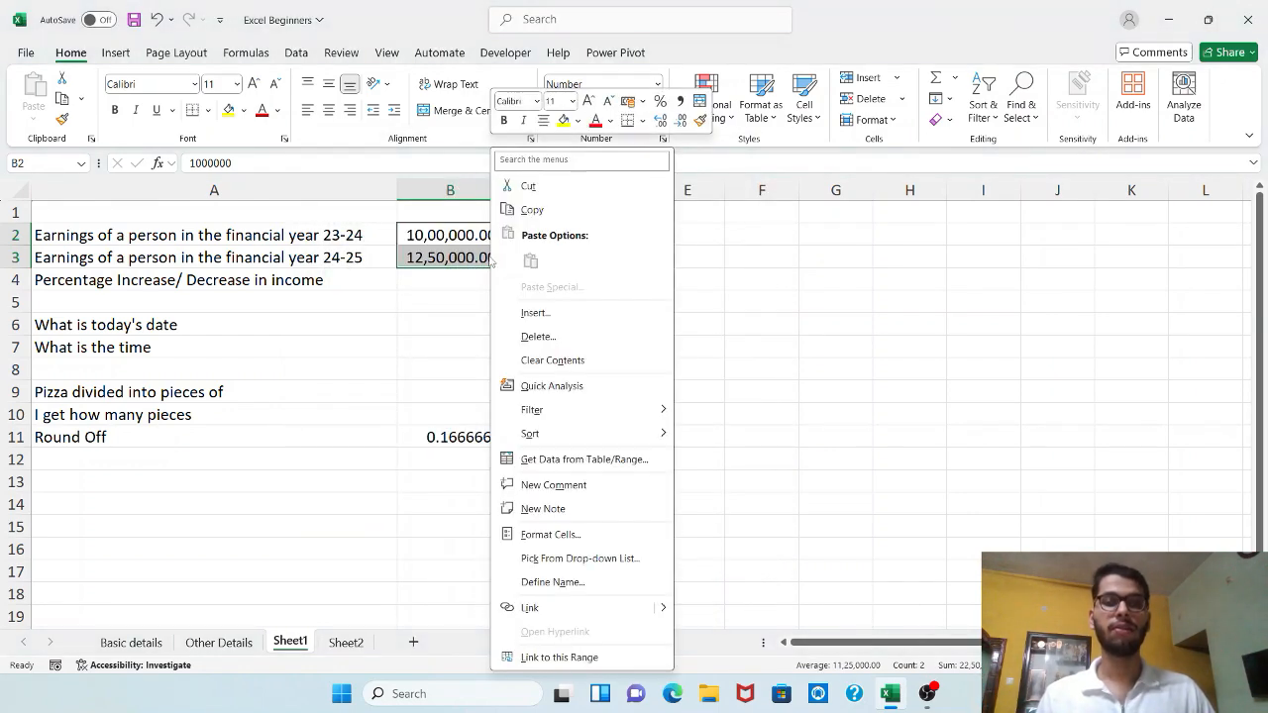
left_click(573, 536)
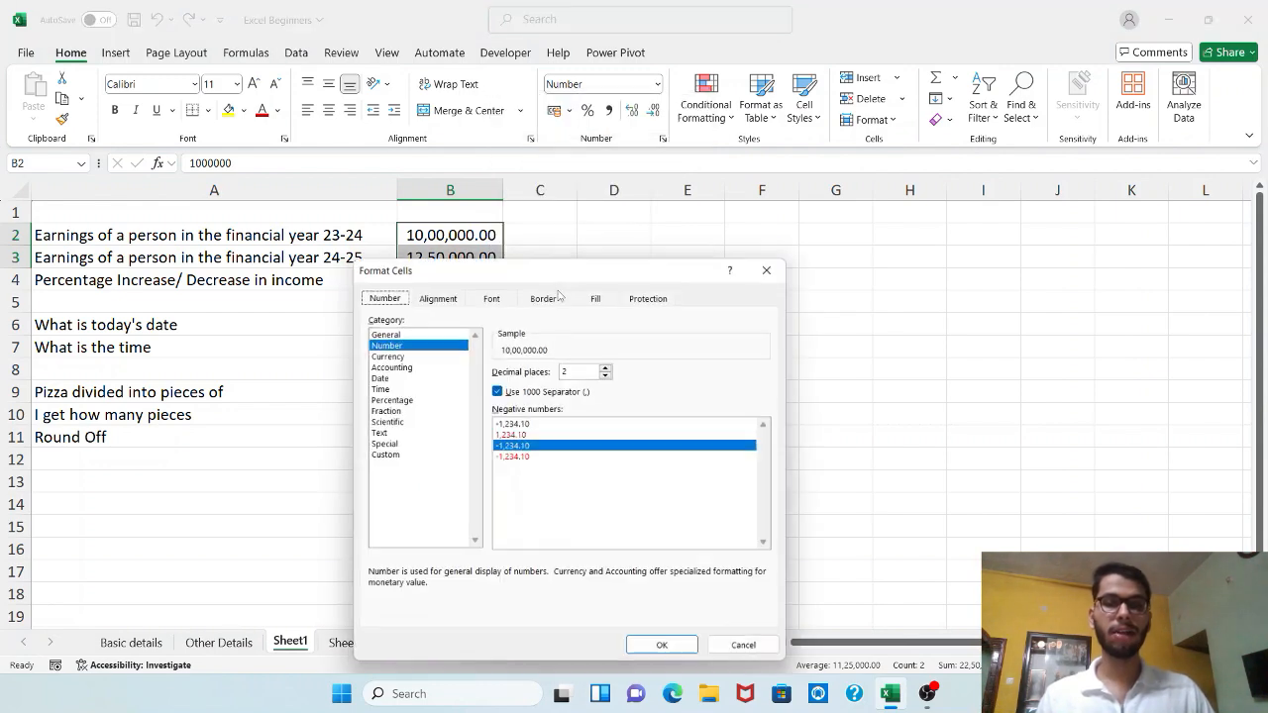
double_click(609, 374)
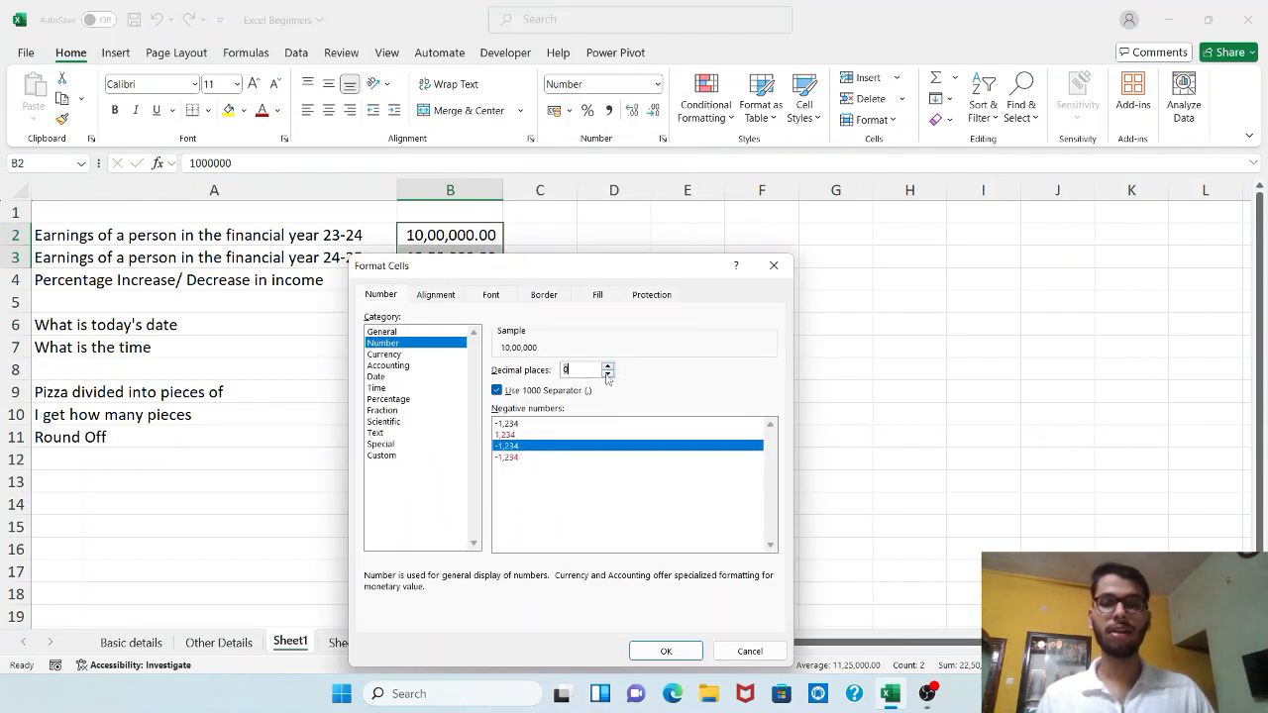
left_click(666, 651)
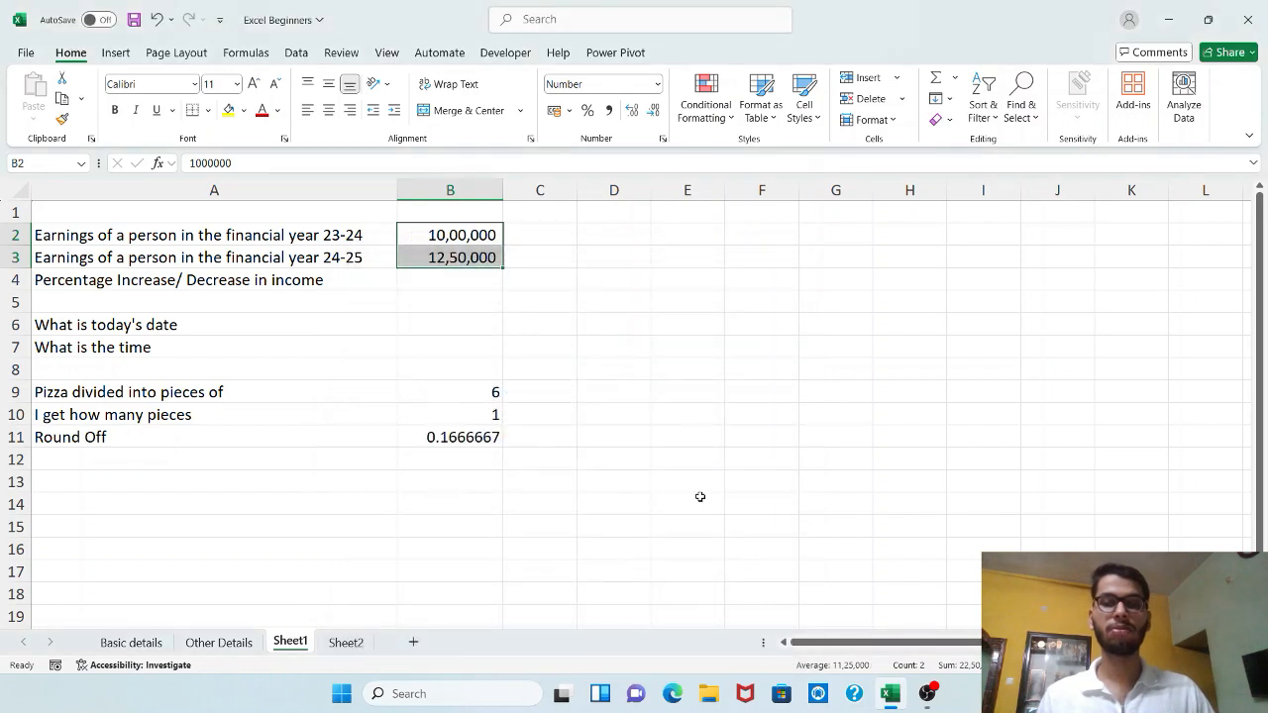
Enter 25 as the percentage increase in income in cell B4.
left_click(480, 280)
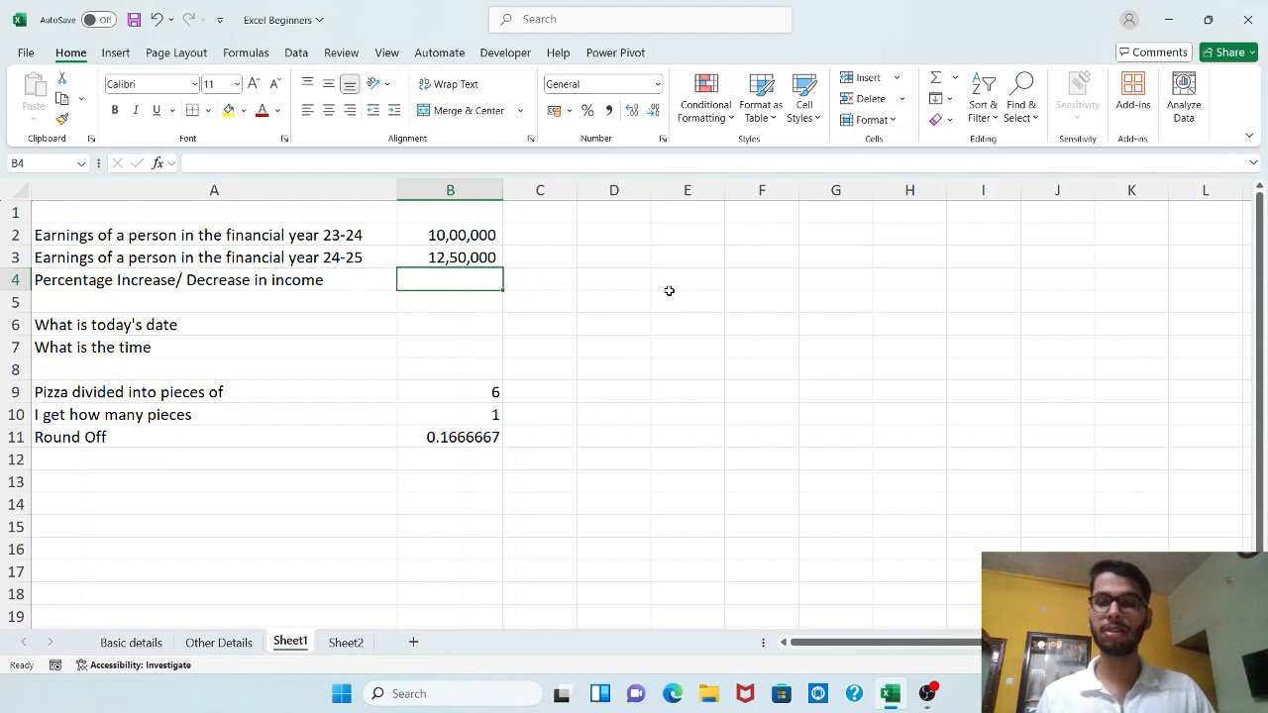
type("25")
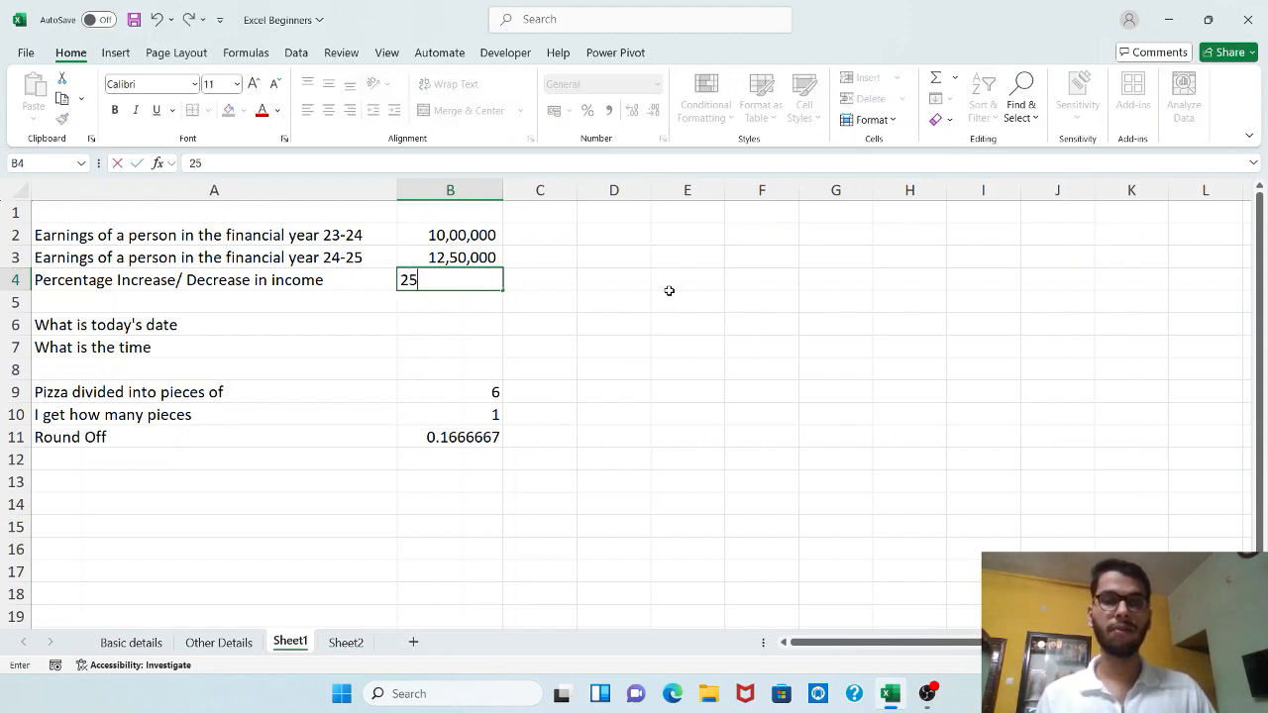
key("Return")
left_click(655, 287)
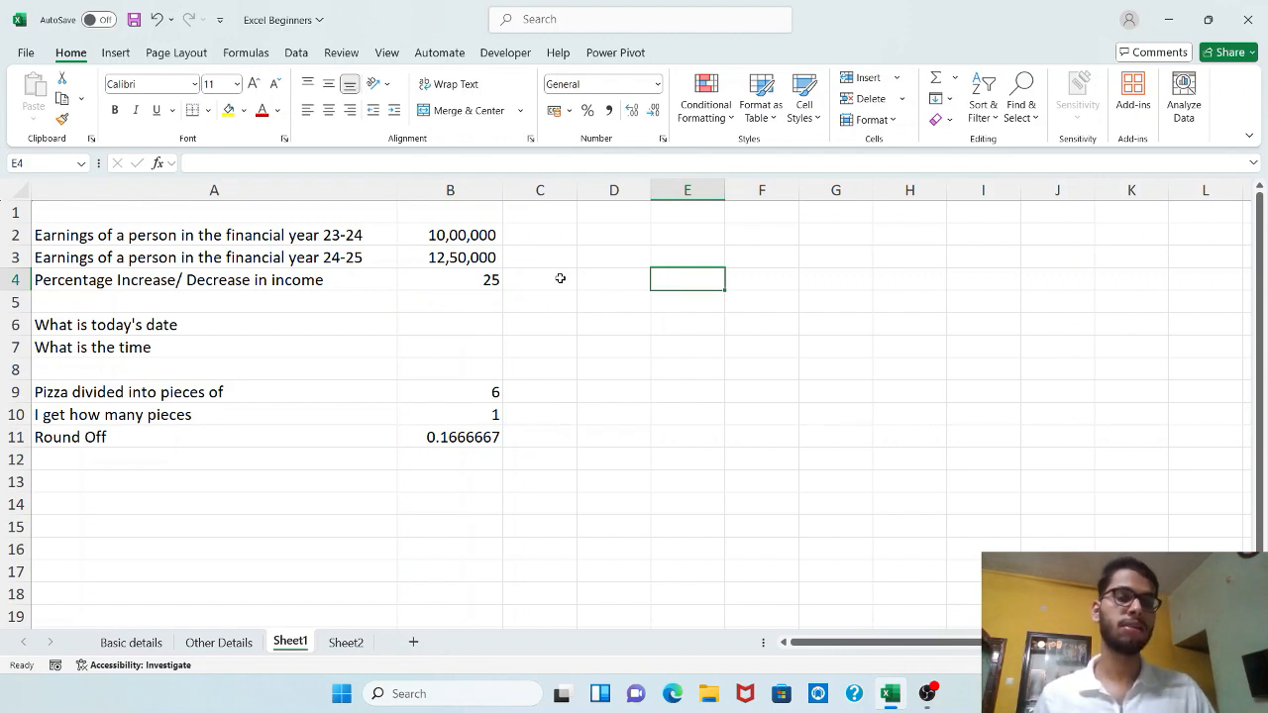
Append a percent sign to the value in B4 and compare its number format with that of B3.
left_click(476, 285)
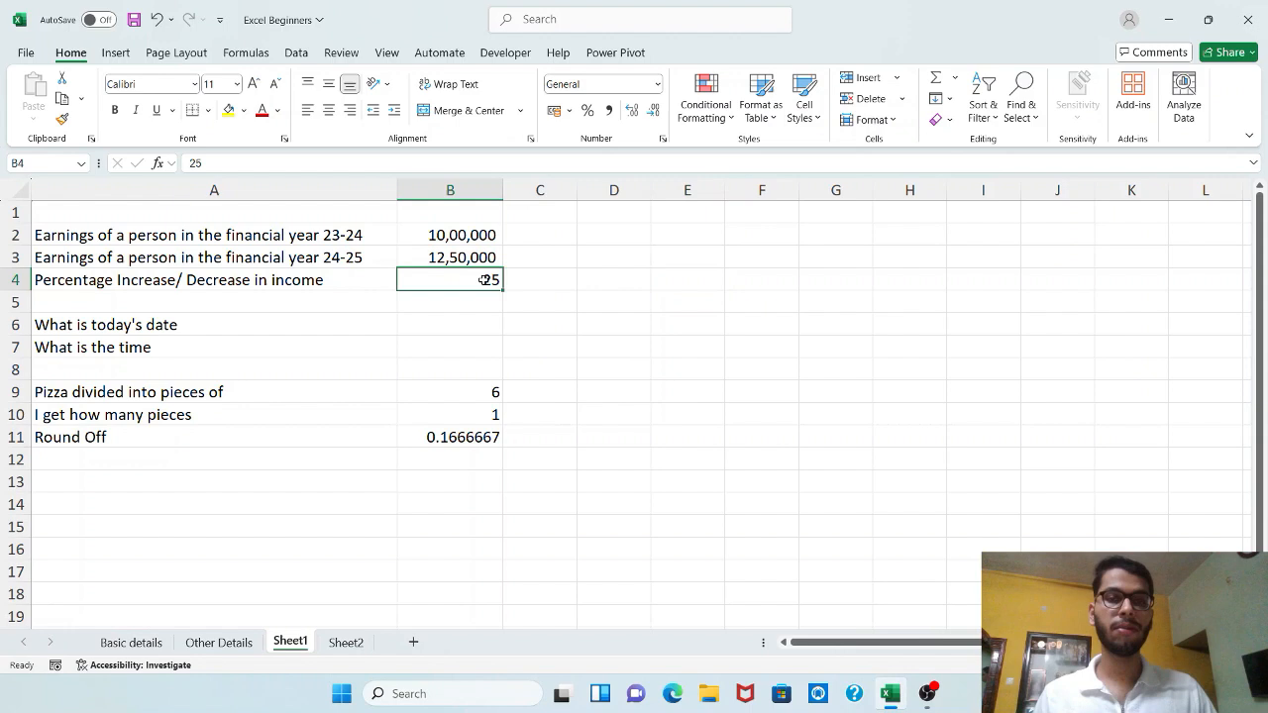
left_click(244, 171)
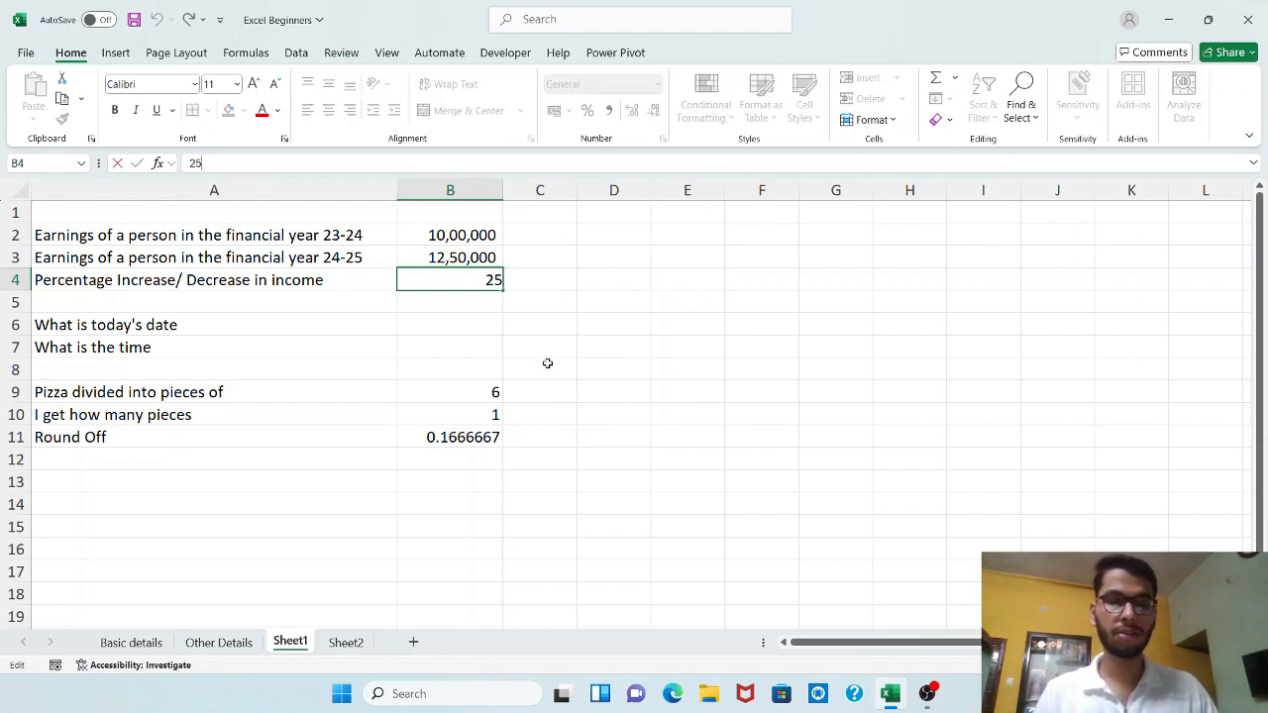
type("%")
key("Return")
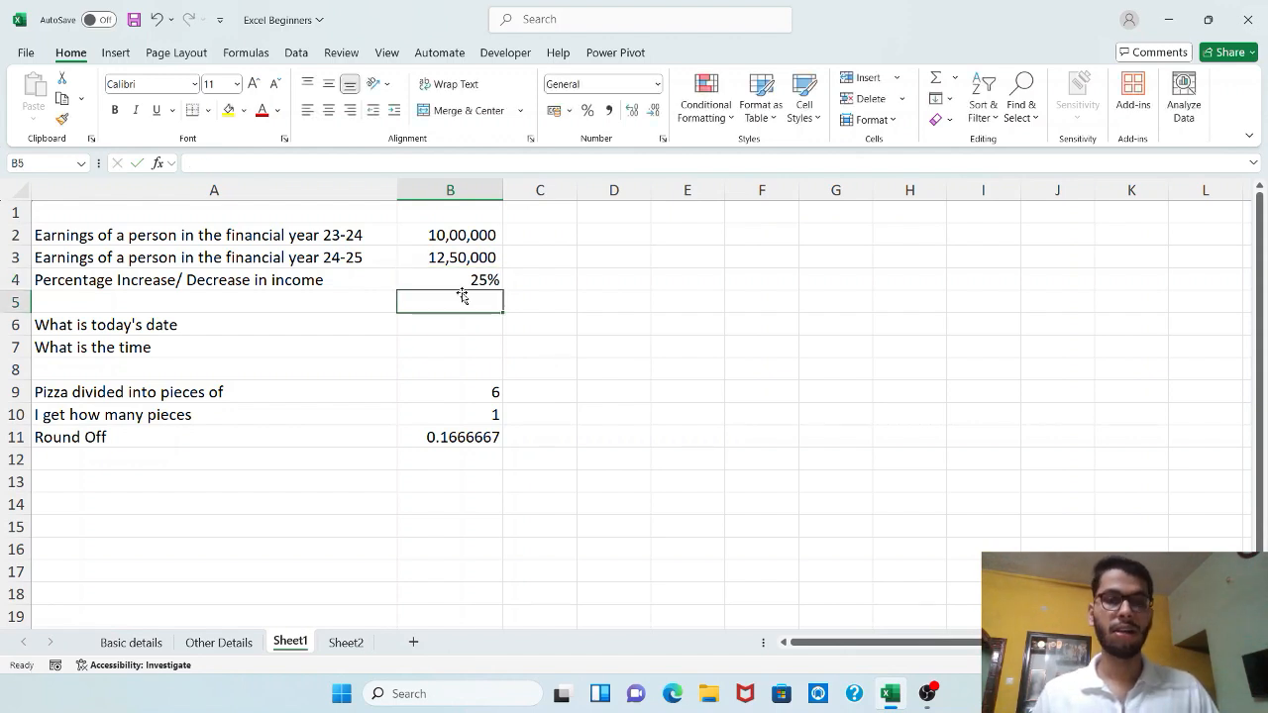
left_click(481, 287)
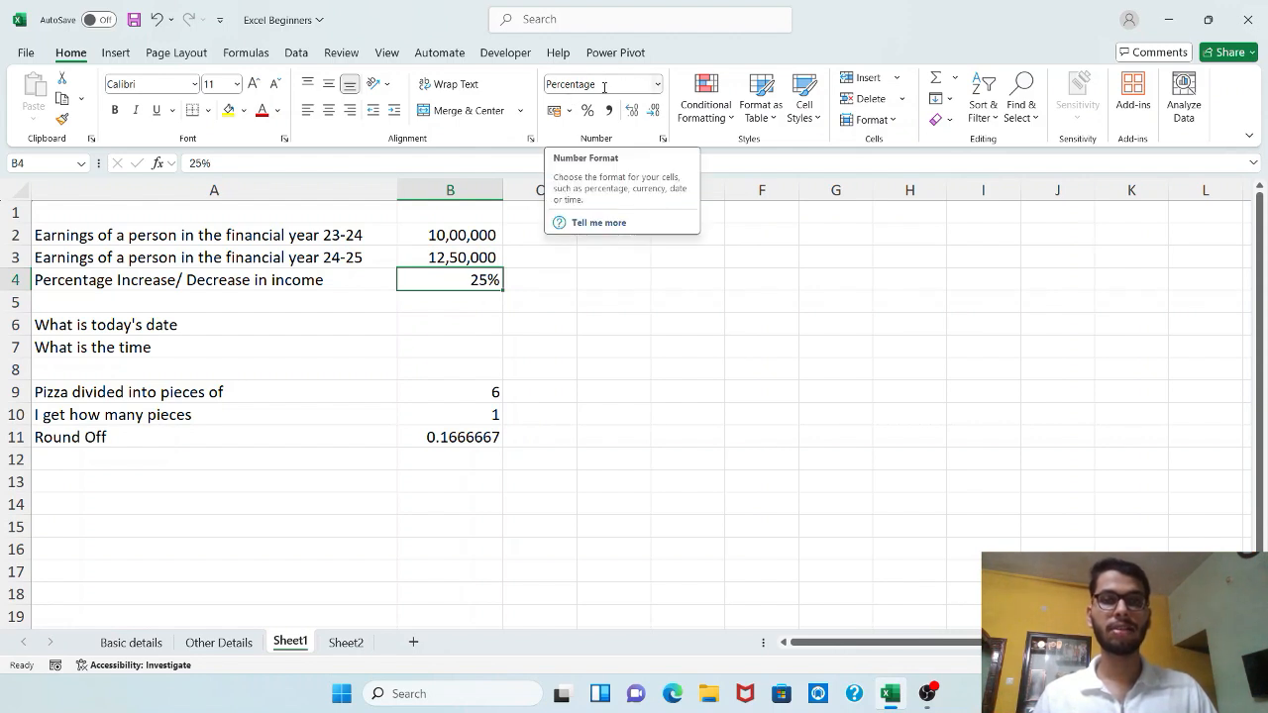
left_click(466, 249)
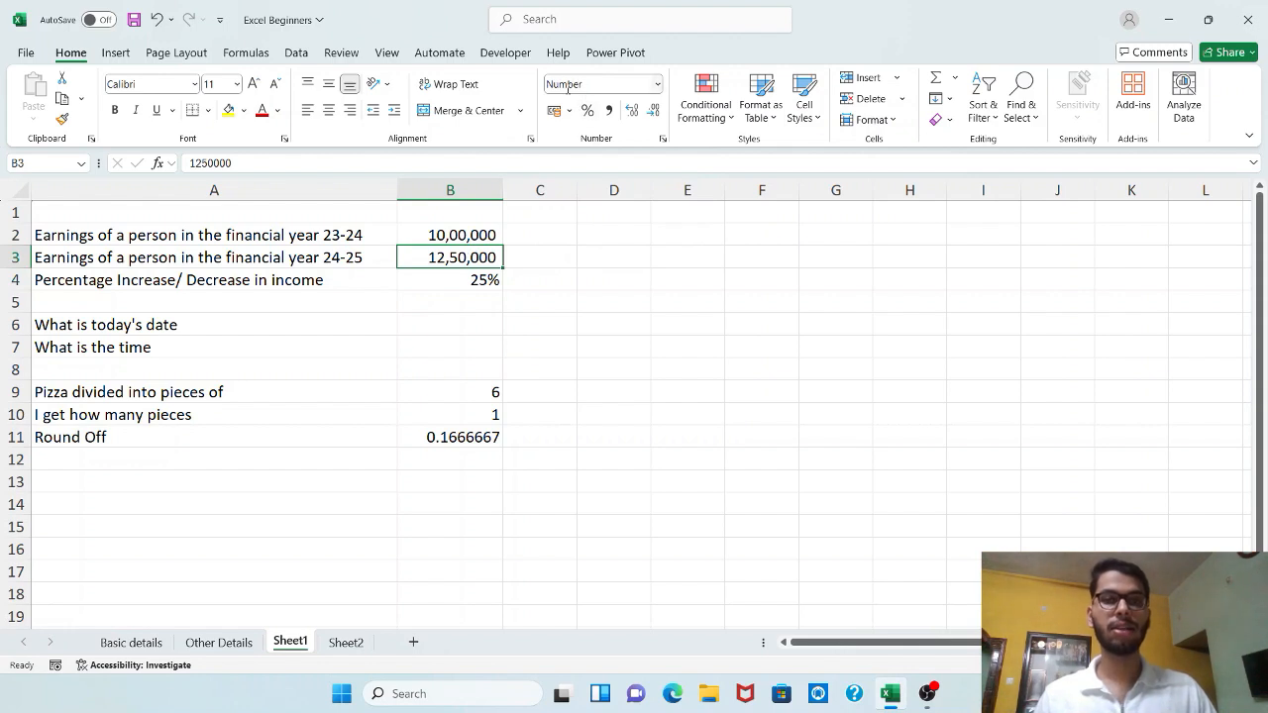
Remove the percent sign from the value in B4 and check how the cell shows it.
left_click(469, 274)
left_click(250, 164)
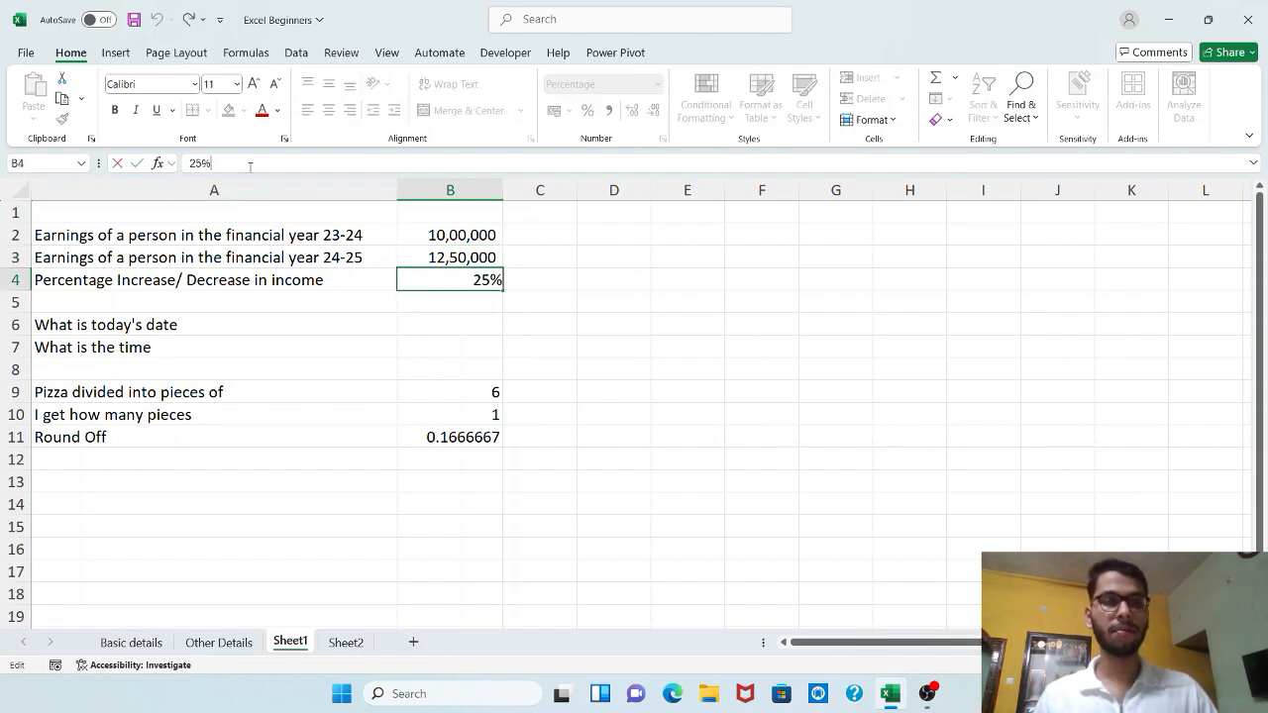
key("BackSpace")
key("Return")
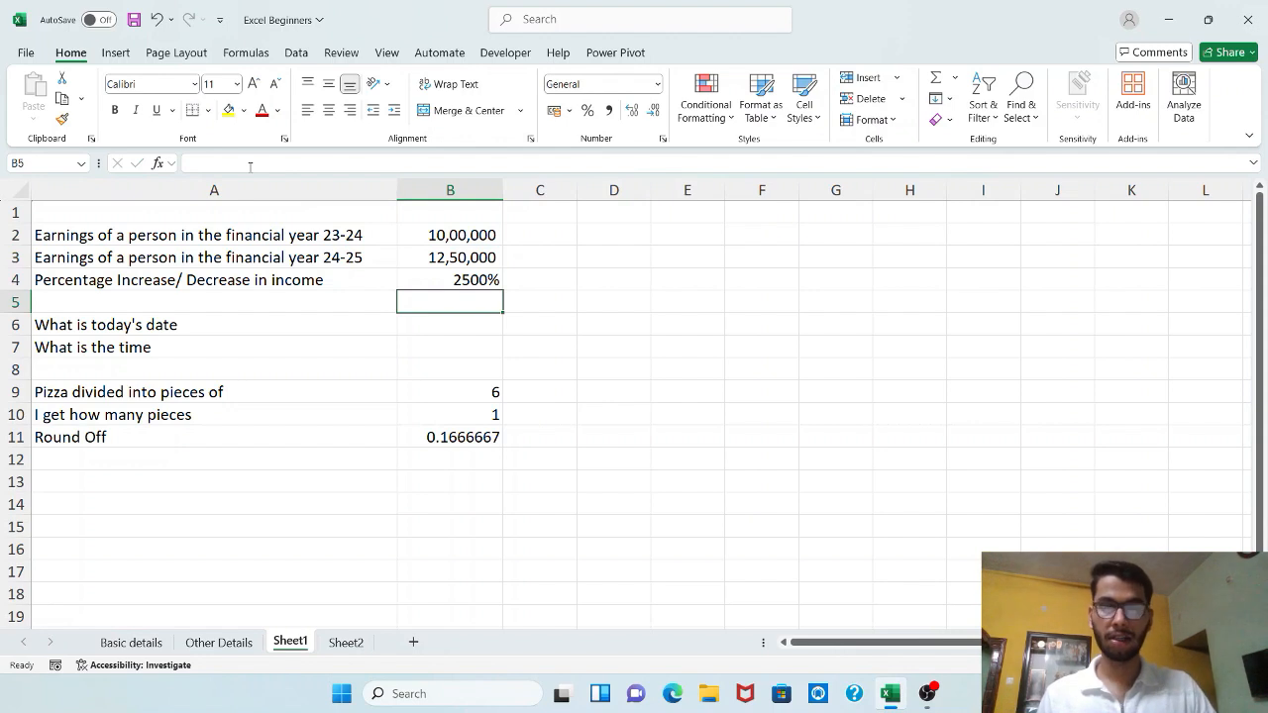
key("Up")
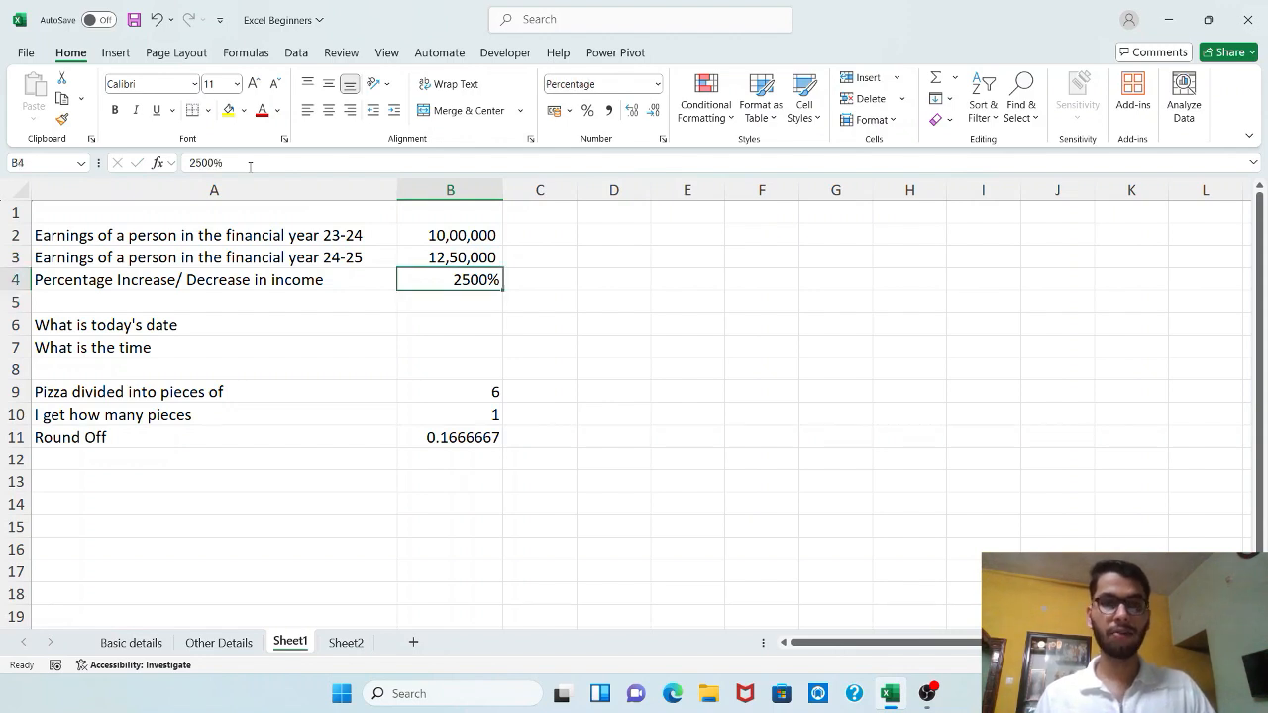
Switch B4 to the Number format and reduce its displayed decimals to none.
left_click(657, 85)
left_click(647, 155)
left_click(475, 328)
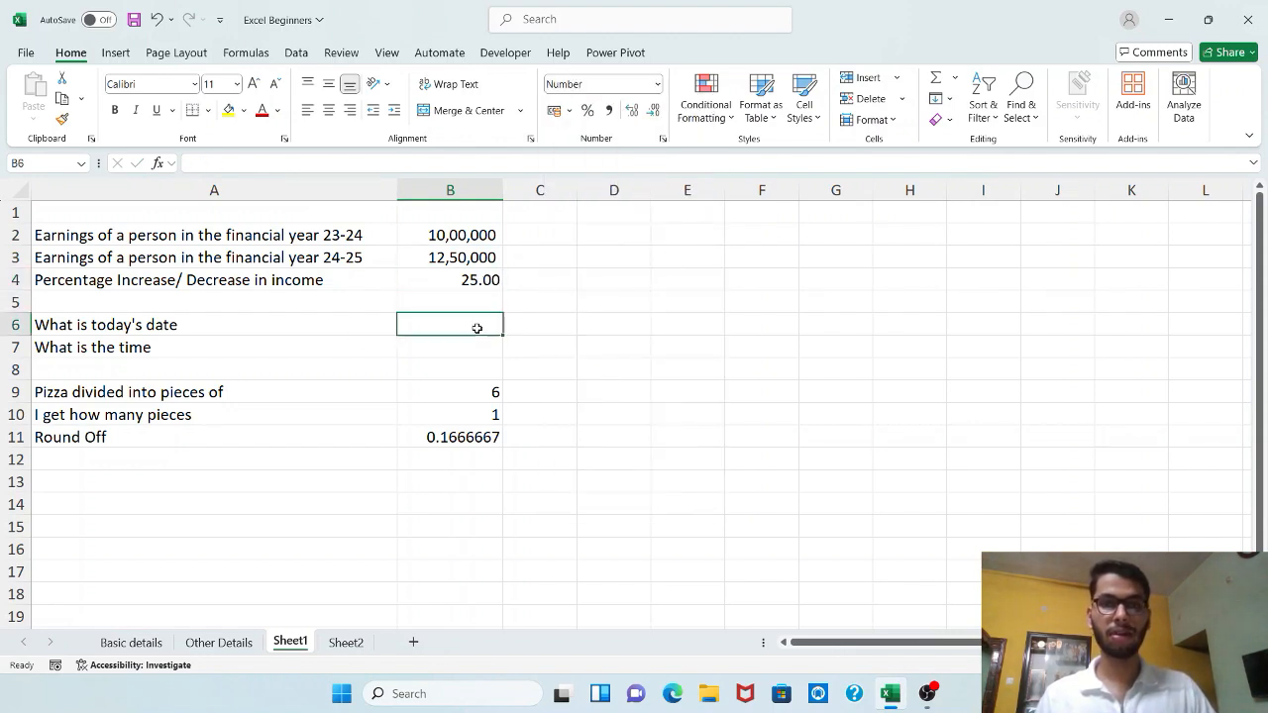
left_click(477, 282)
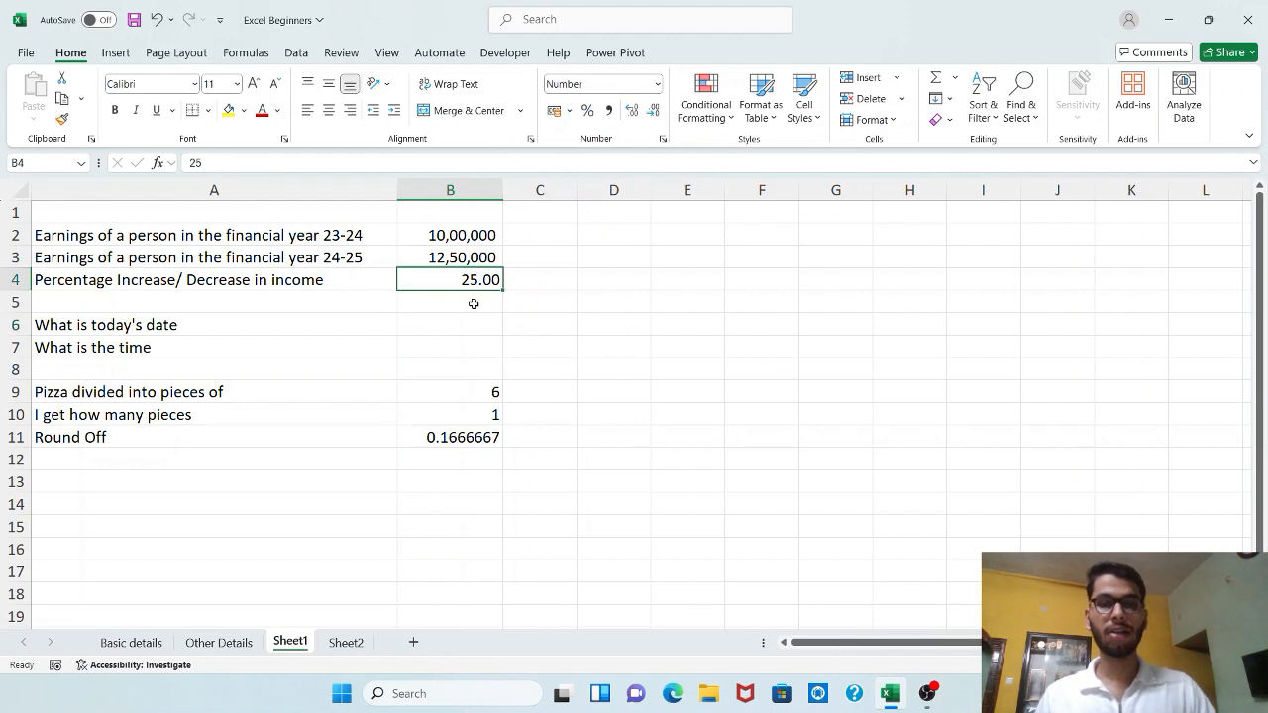
left_click(652, 111)
left_click(652, 111)
Replace the value in B4 with 25% and check the number format the cell takes on.
type("25%")
key("Return")
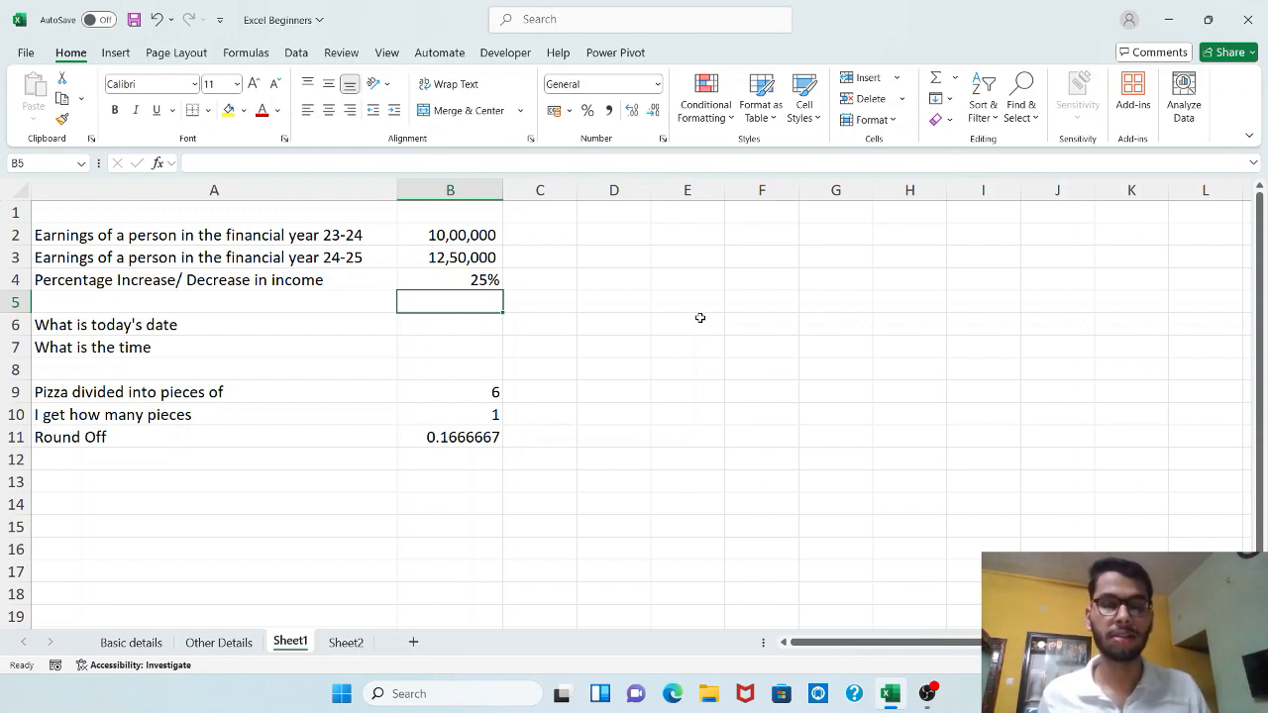
key("Up")
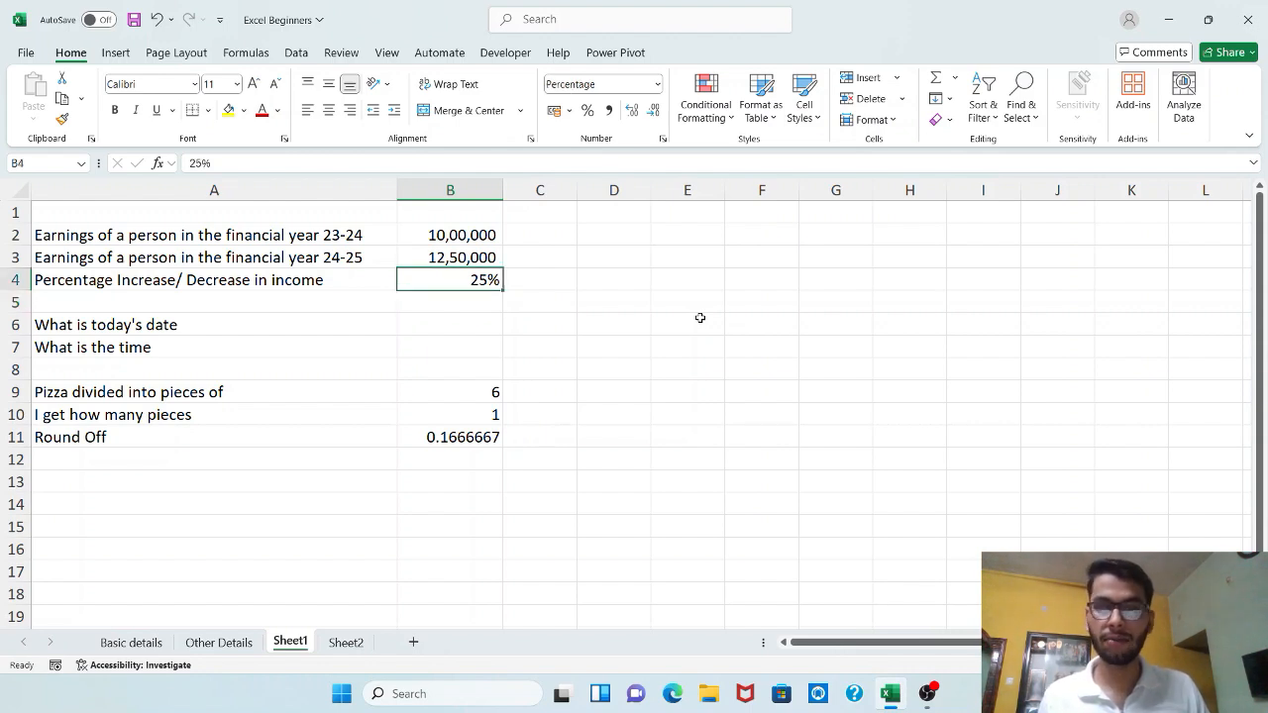
key("Down")
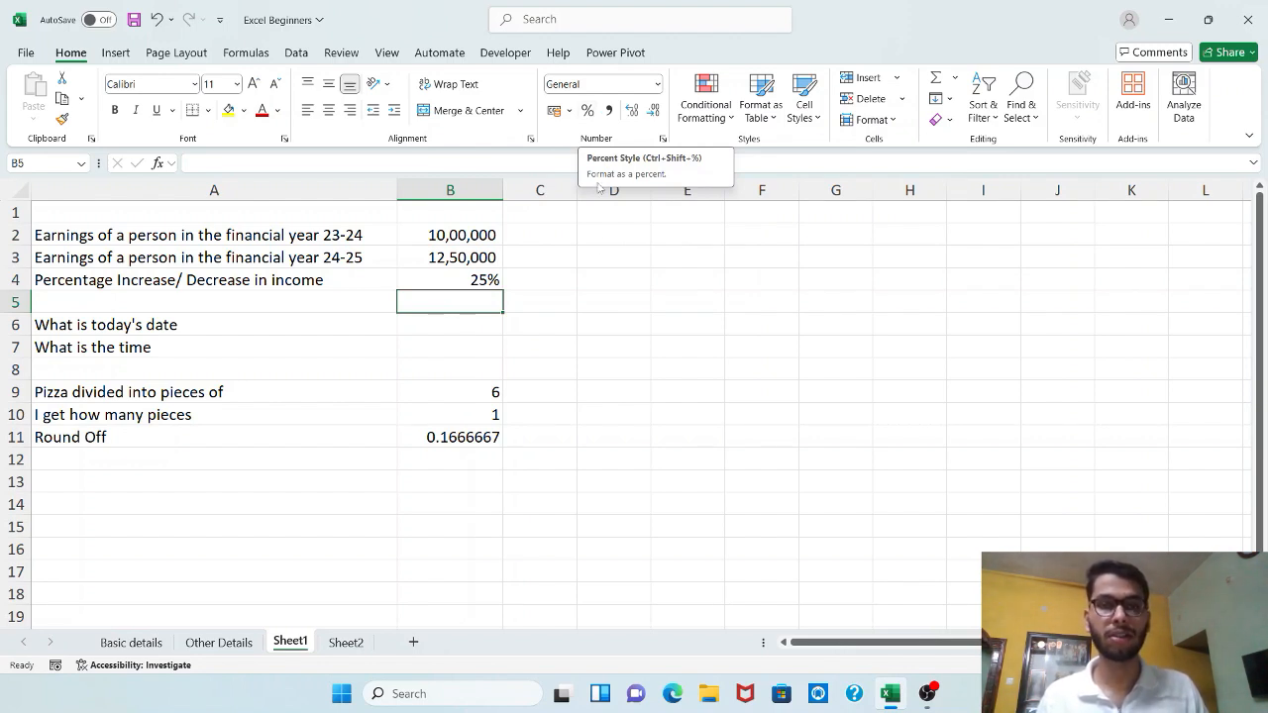
key("Up")
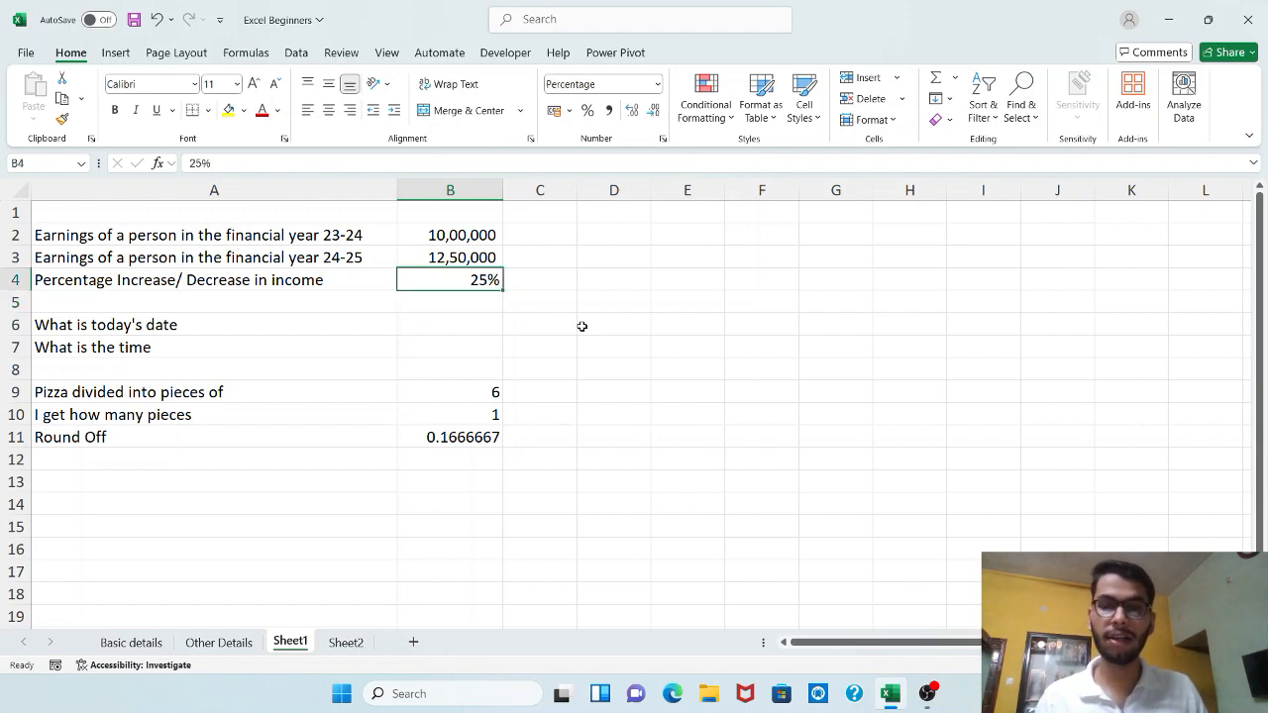
Clear the value in B4 and copy the formatting of empty cell B5 onto it with Format Painter.
key("Delete")
key("Down")
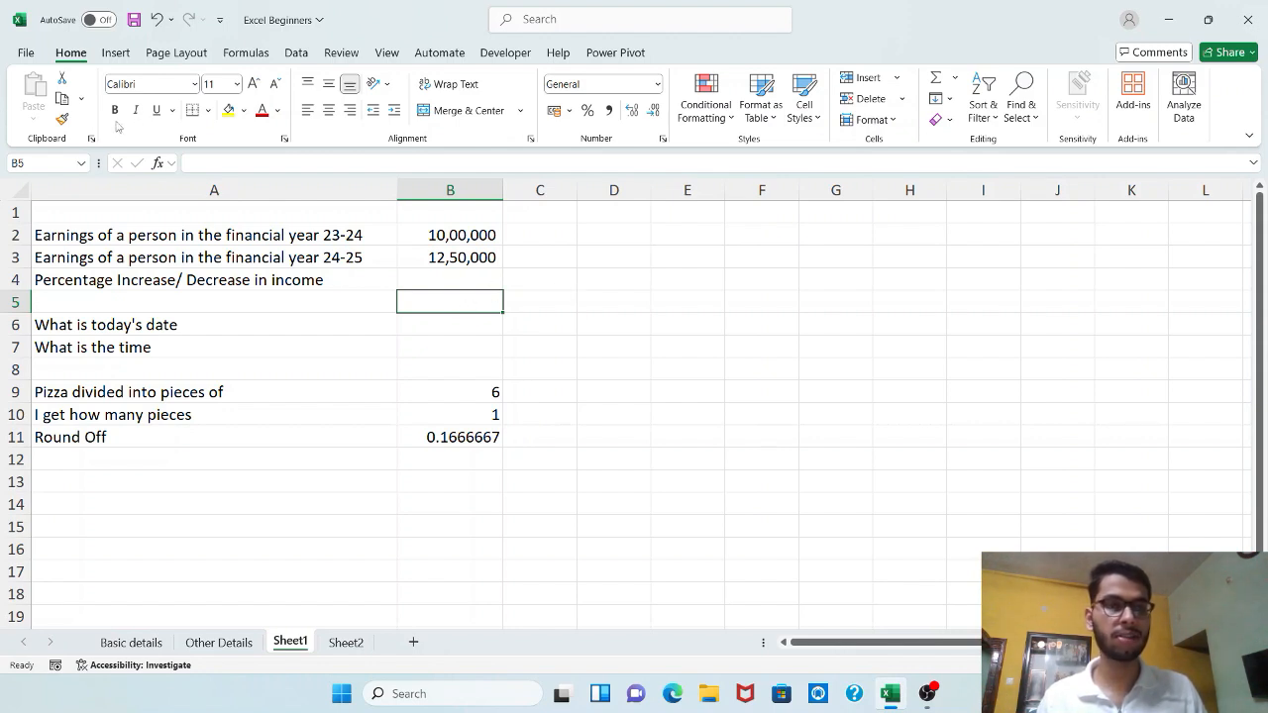
left_click(62, 119)
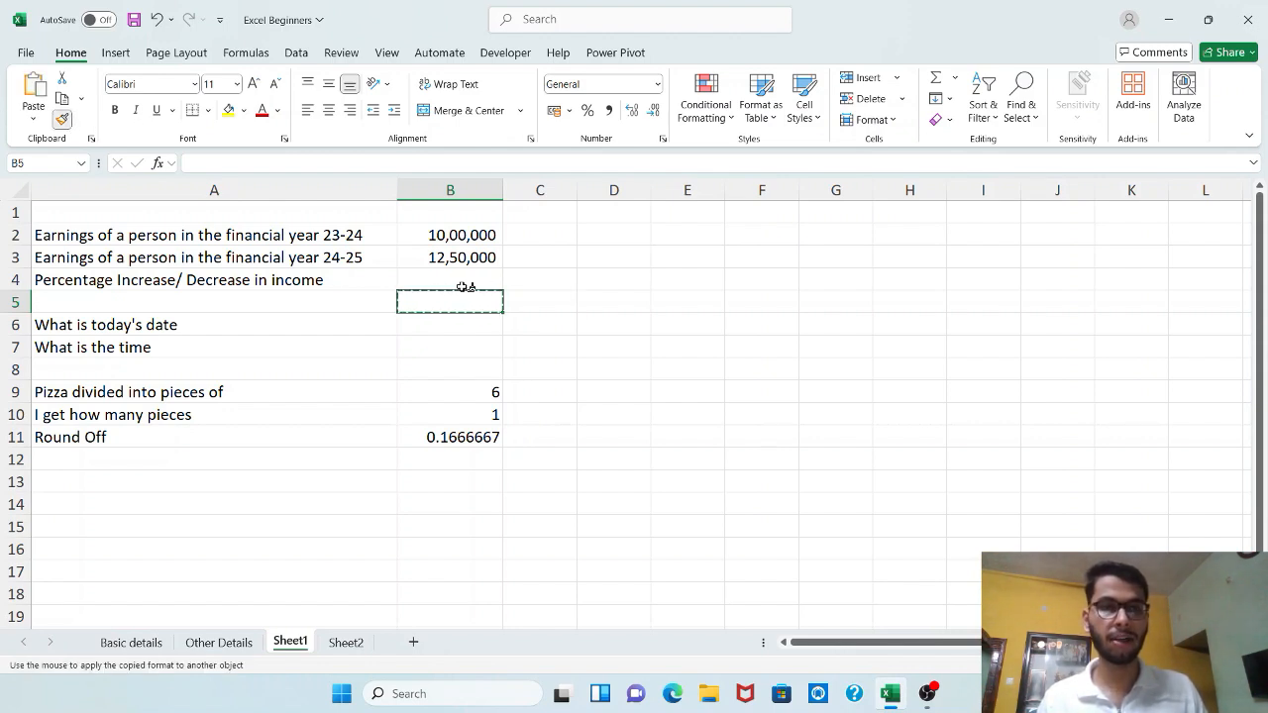
left_click(464, 283)
left_click(466, 298)
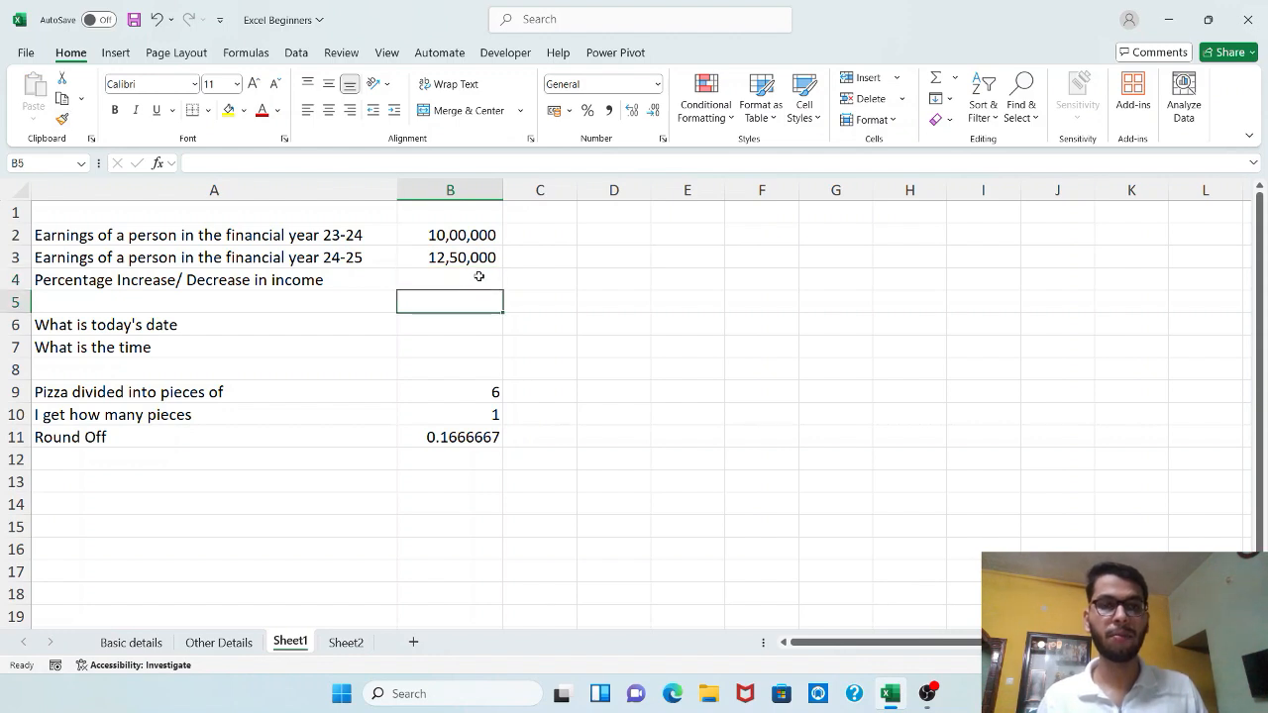
Enter 0 in B4 and delete it again.
left_click(479, 276)
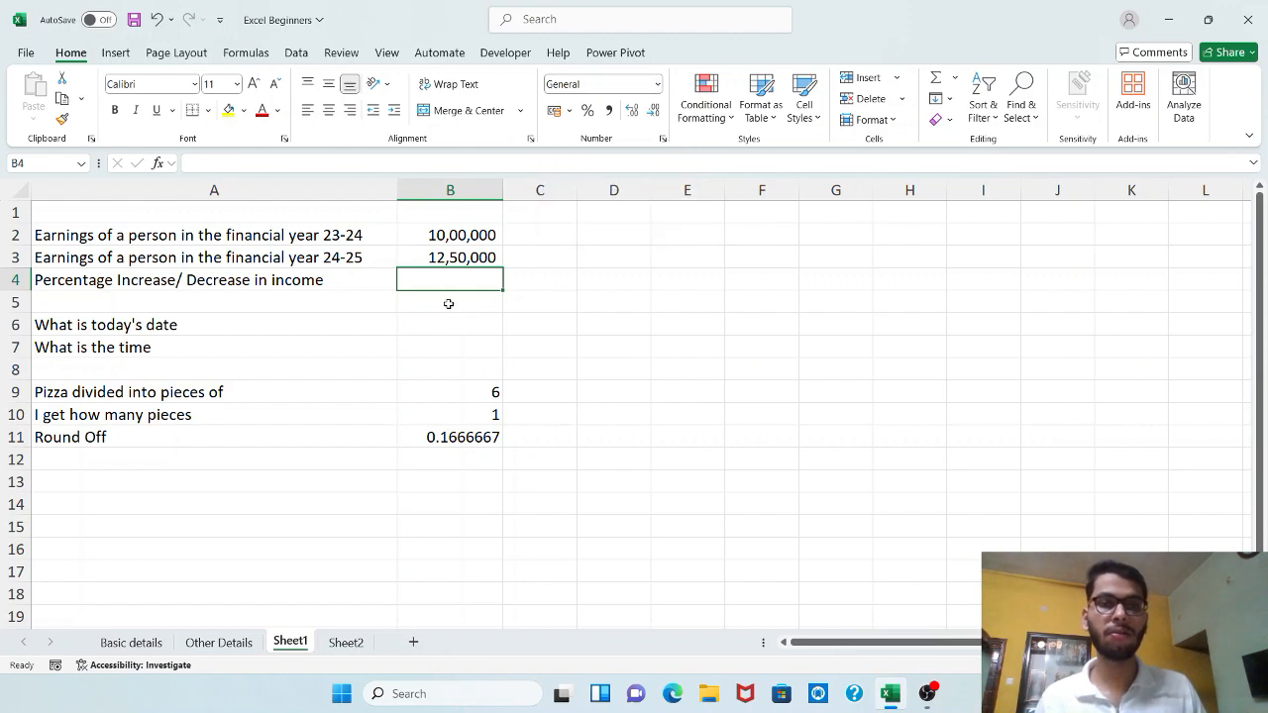
type("0")
key("Return")
left_click(478, 285)
key("Delete")
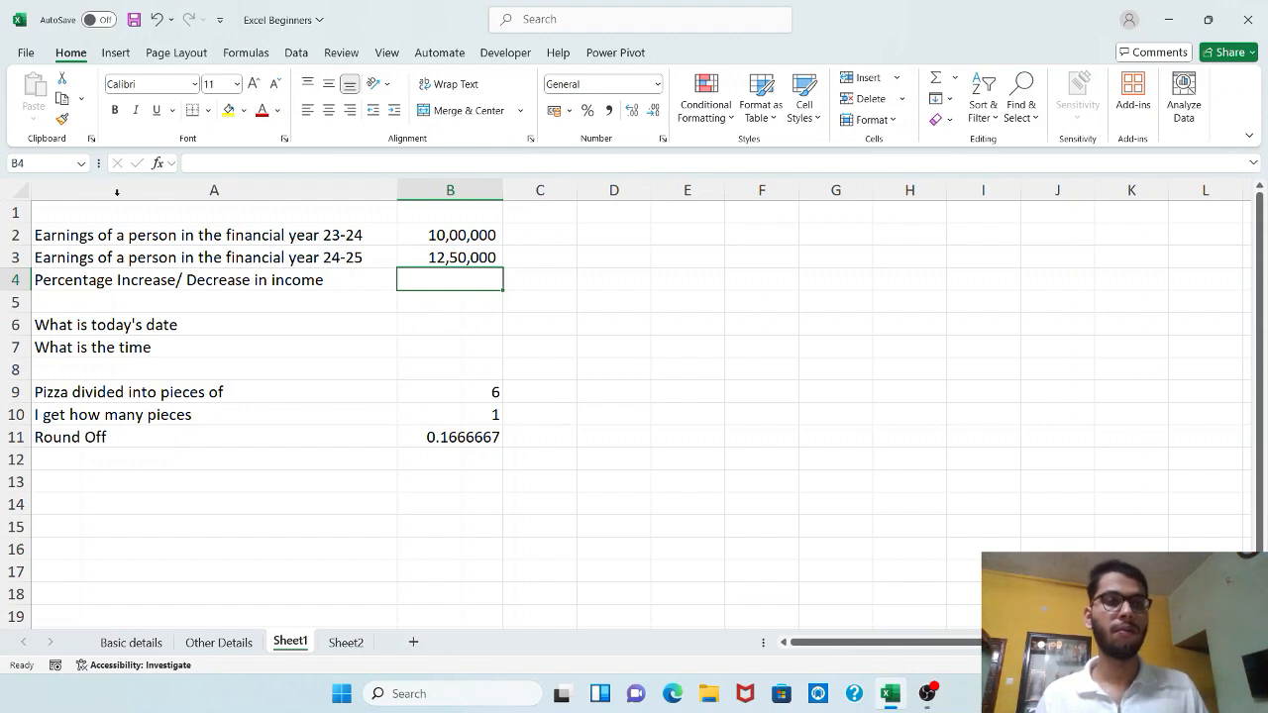
left_click(460, 309)
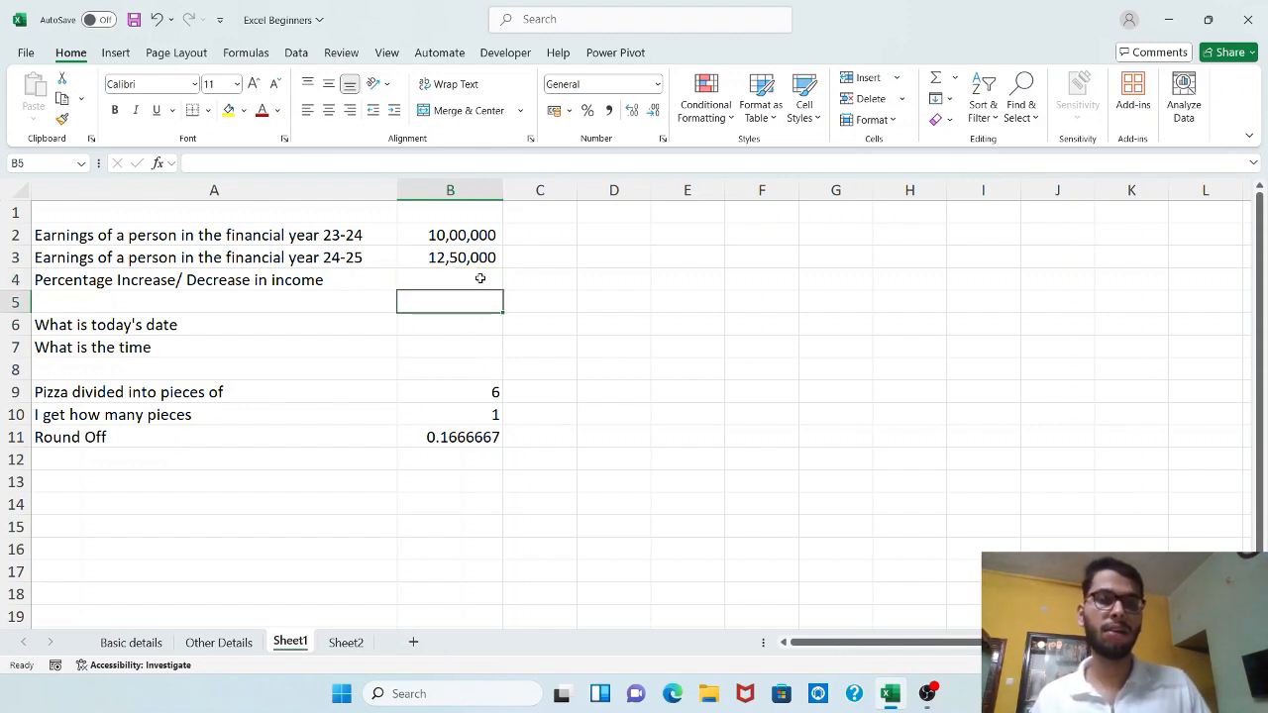
Enter 25 in B4 and apply the Percent style to the cell.
left_click(480, 278)
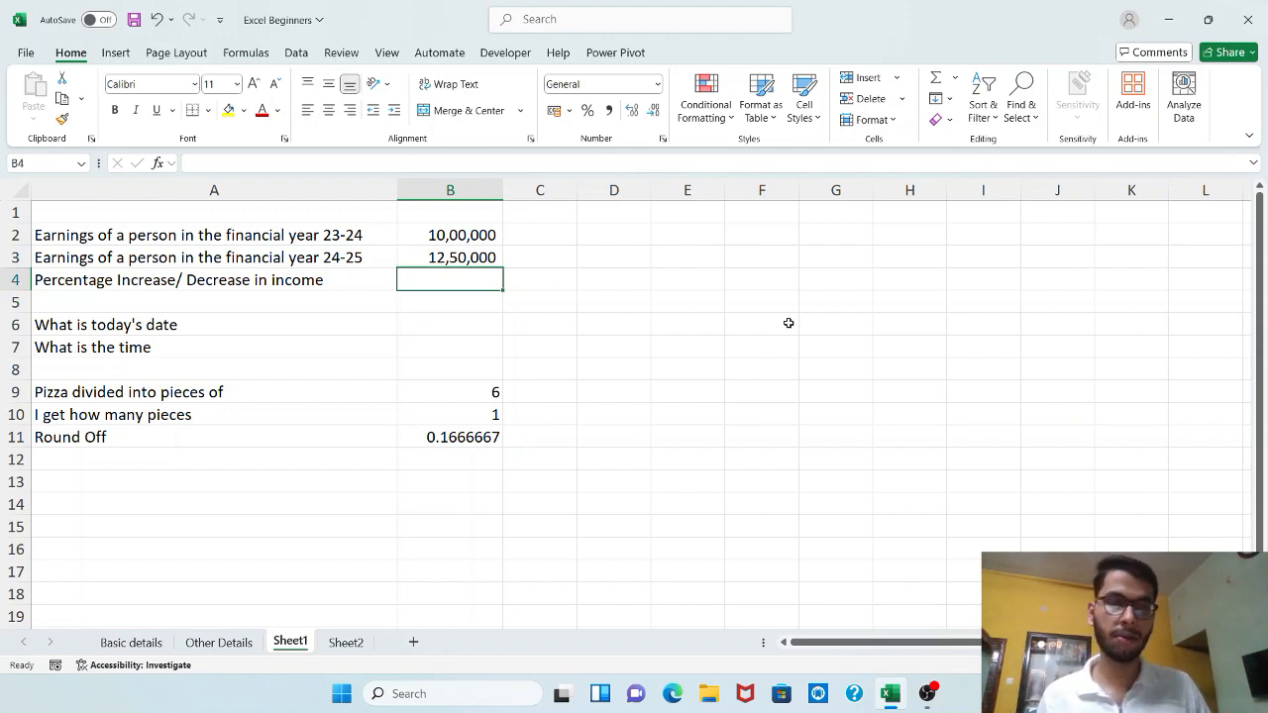
type("25")
key("Return")
key("Up")
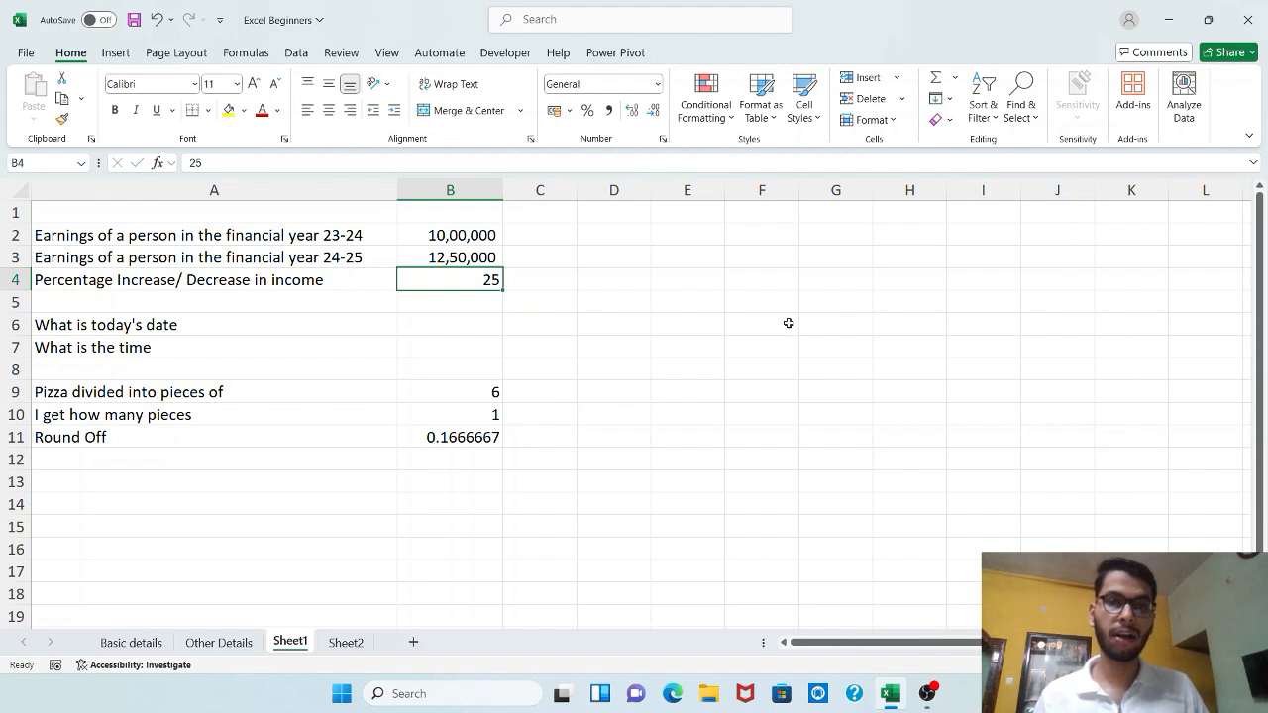
left_click(587, 111)
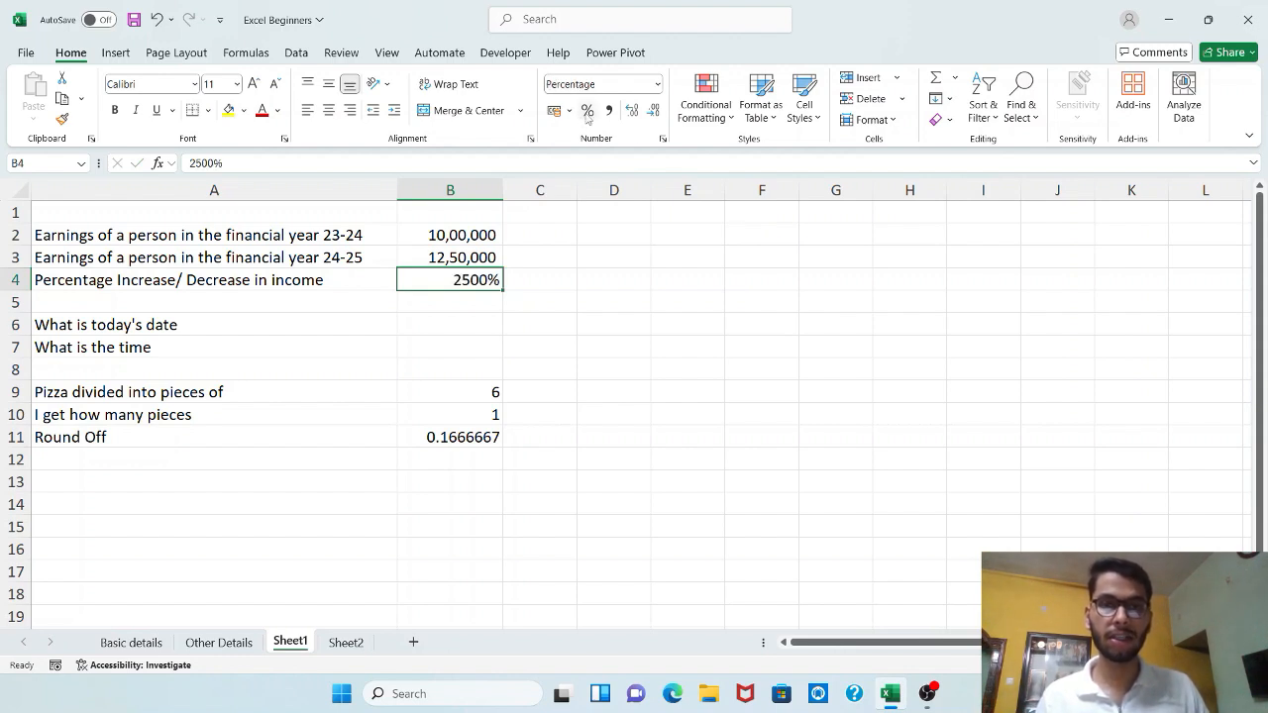
left_click(620, 285)
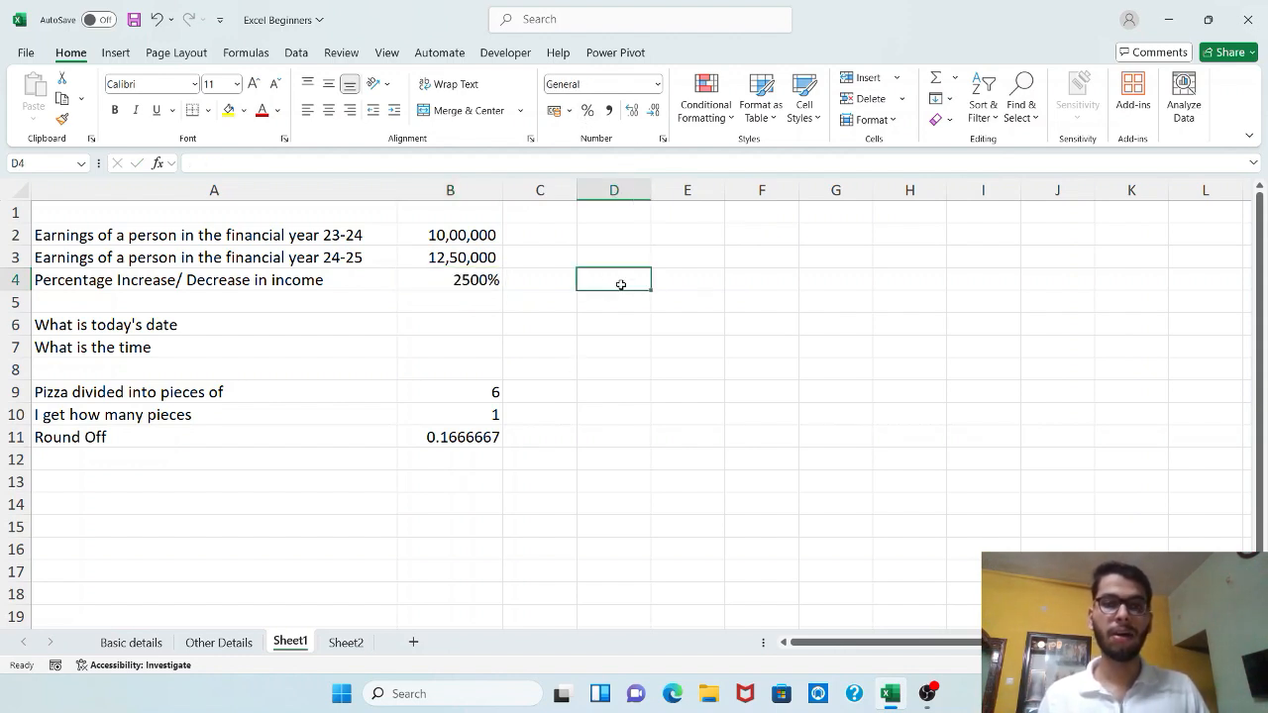
Replace the value in the percent-formatted cell B4 with .25.
left_click(486, 284)
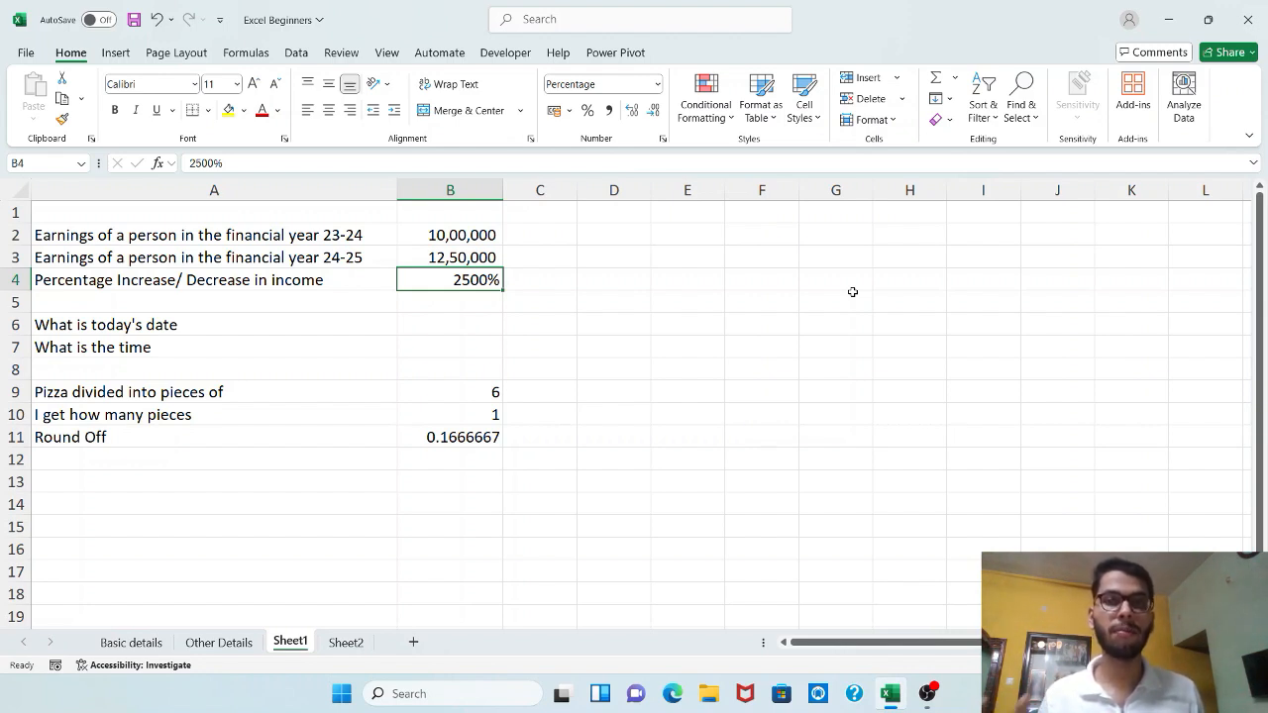
key("Down")
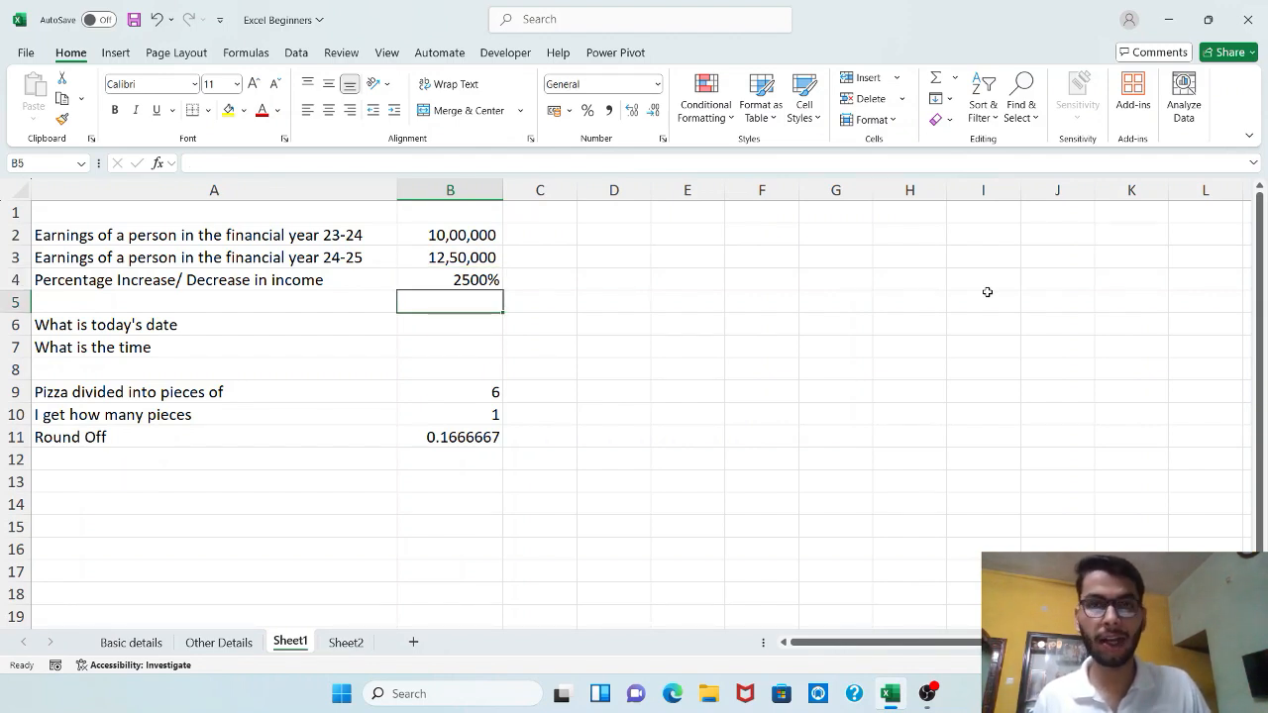
key("Up")
type(".25")
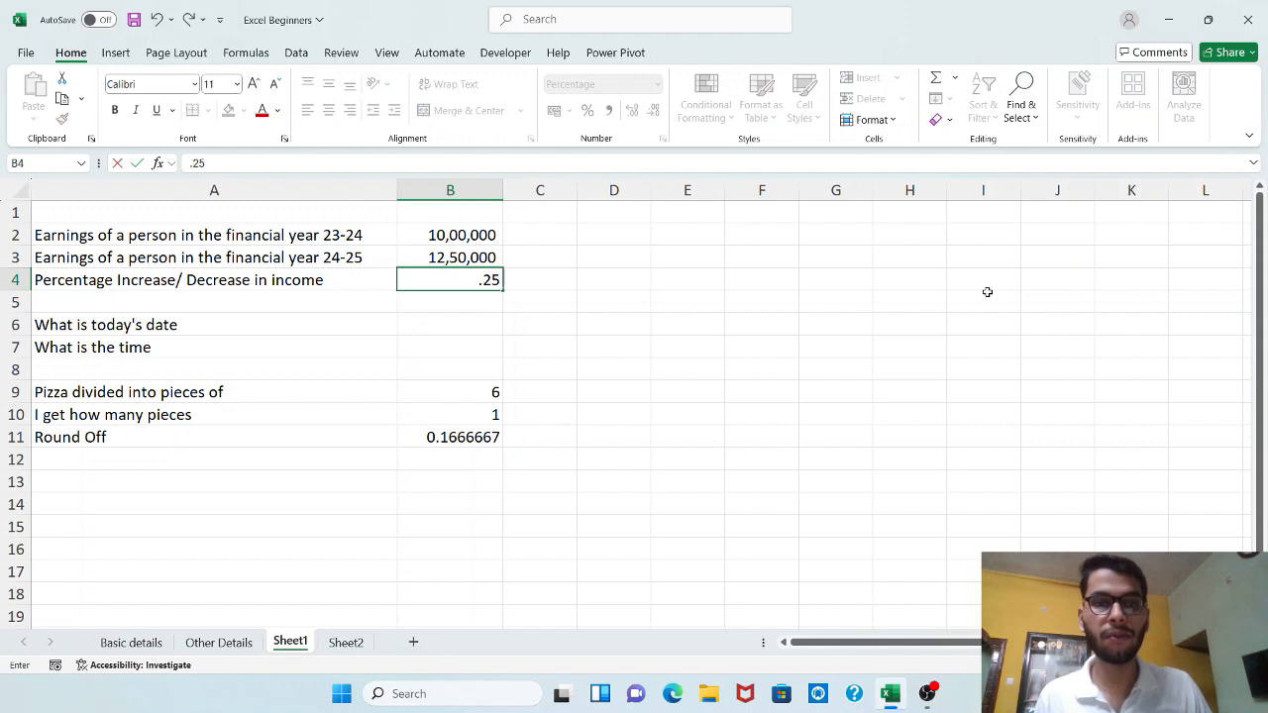
key("Return")
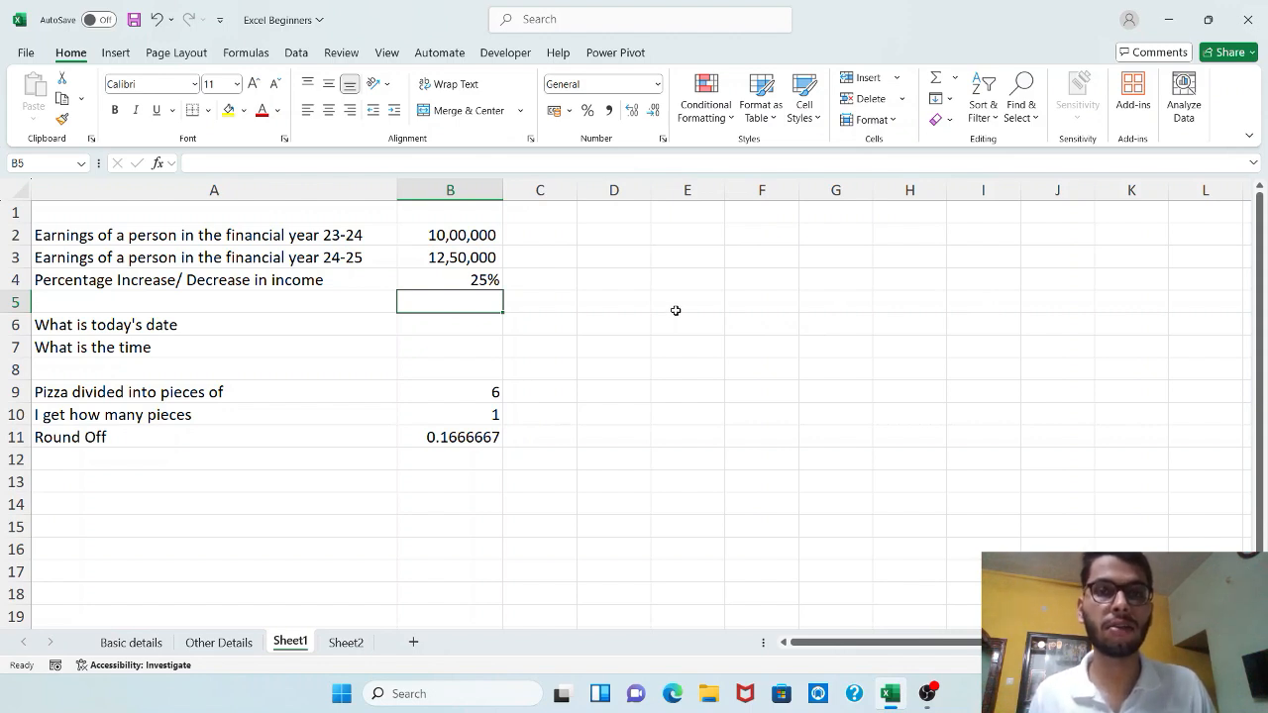
Enter 13-05-2025 as today's date in cell B6.
key("Down")
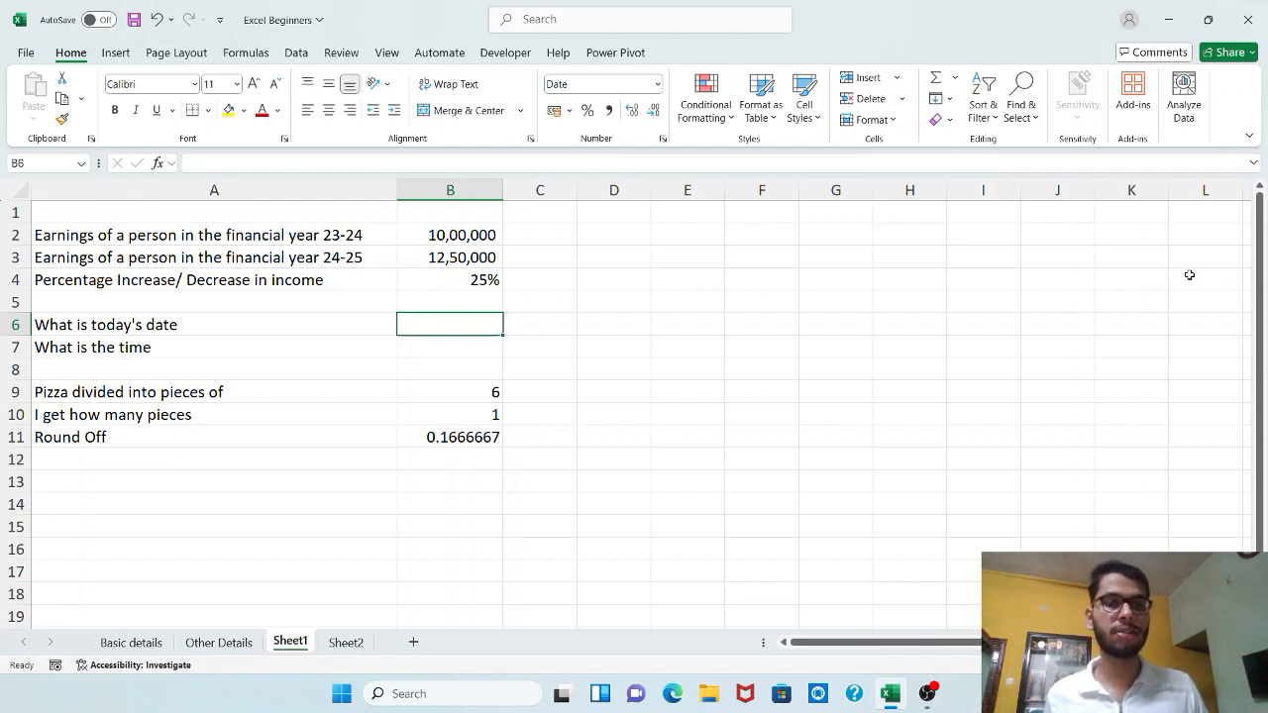
type("1")
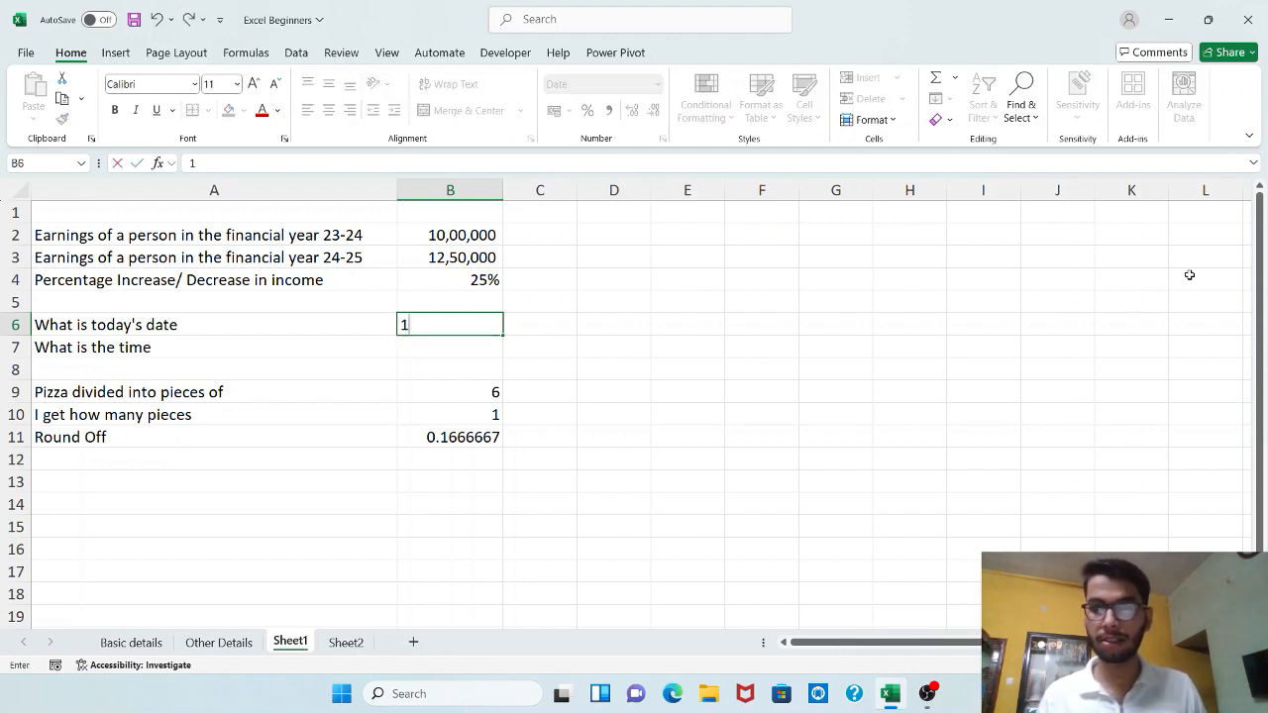
type("3-05-2025")
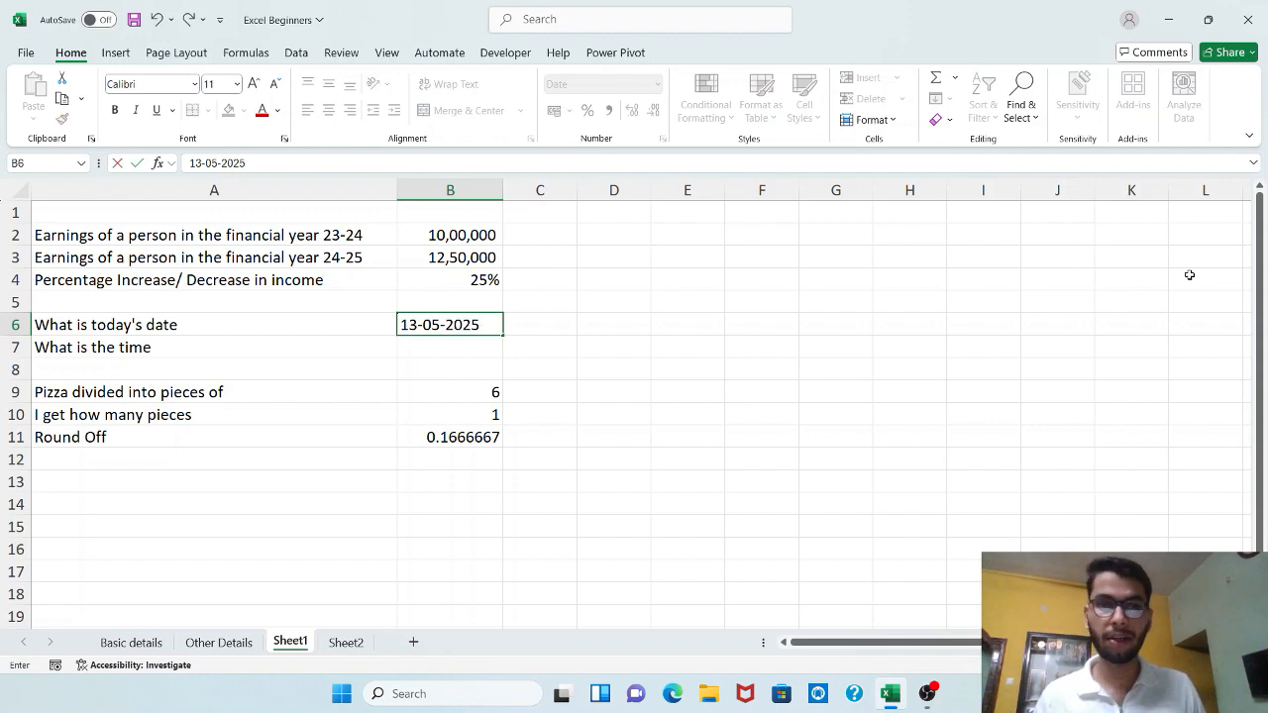
key("Return")
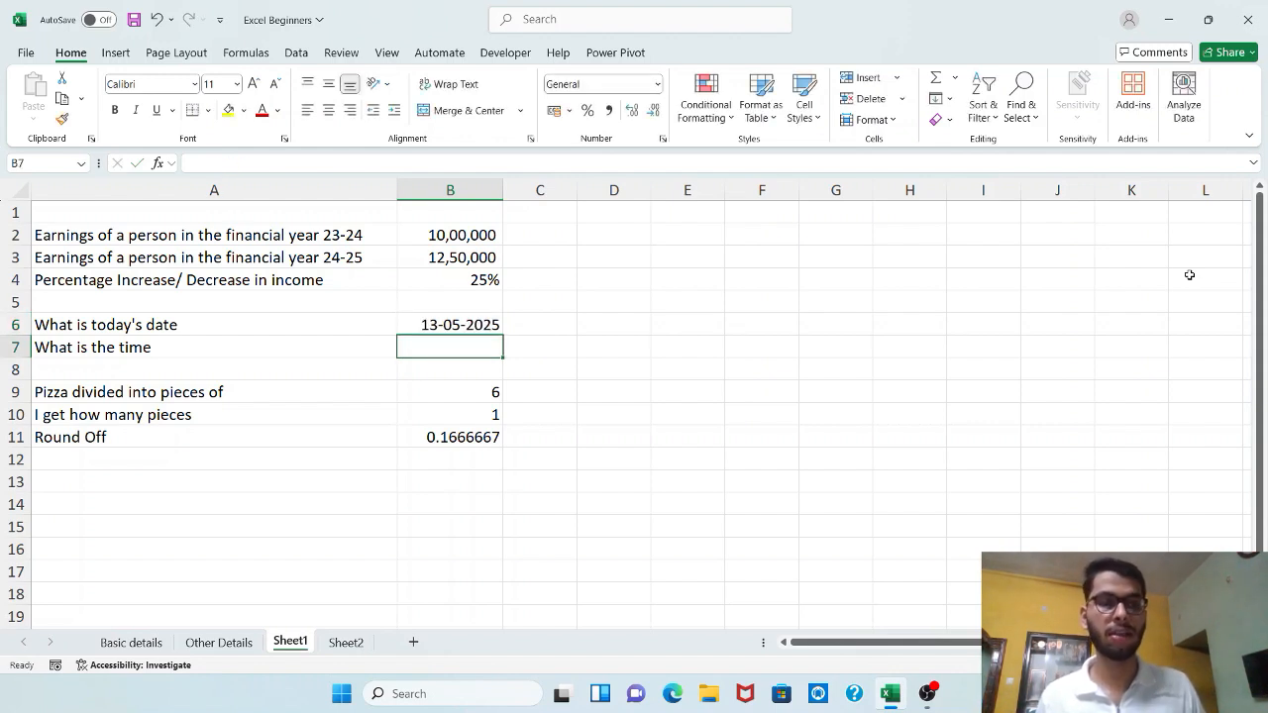
Enter 10:00PM as the time in cell B7.
type("1")
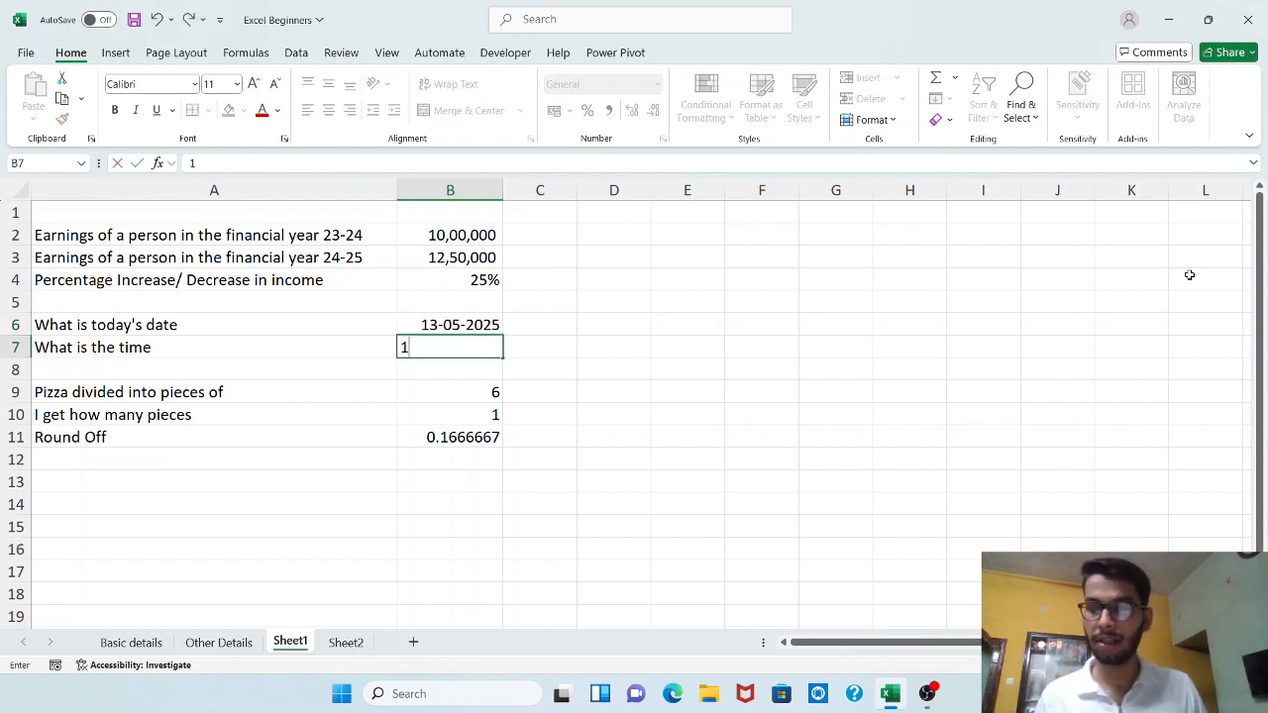
type("0")
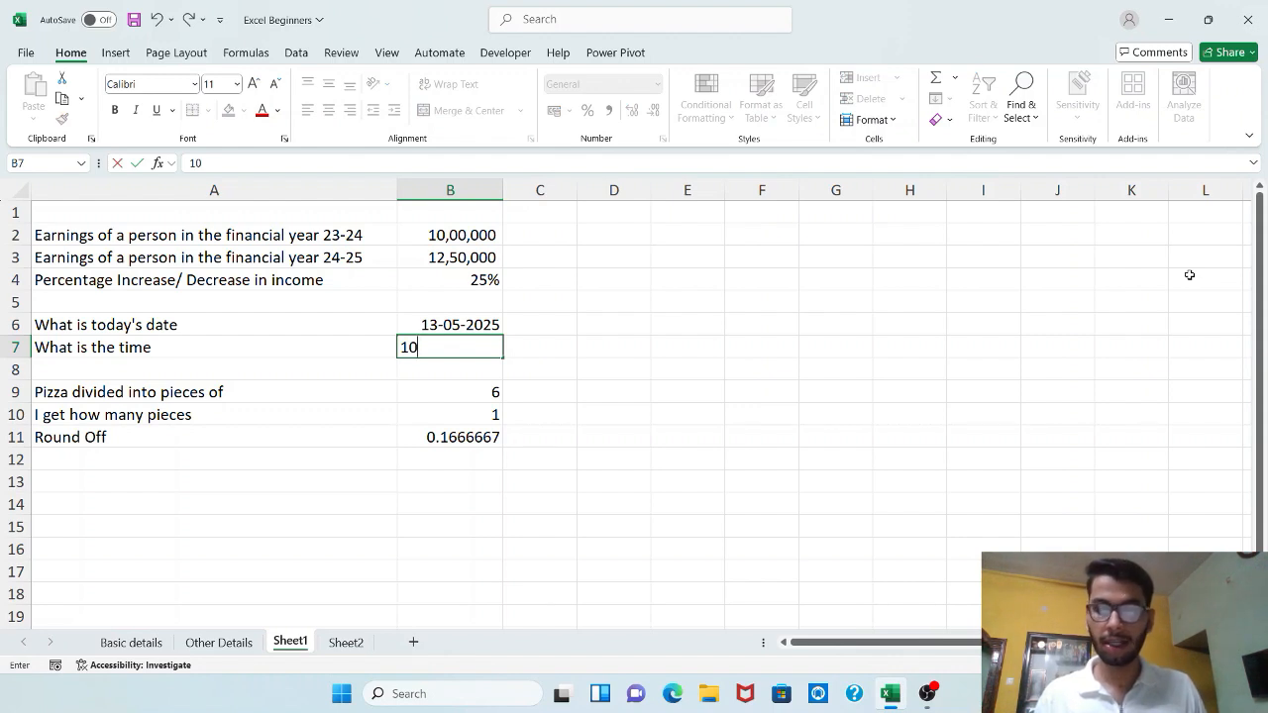
type(":00P")
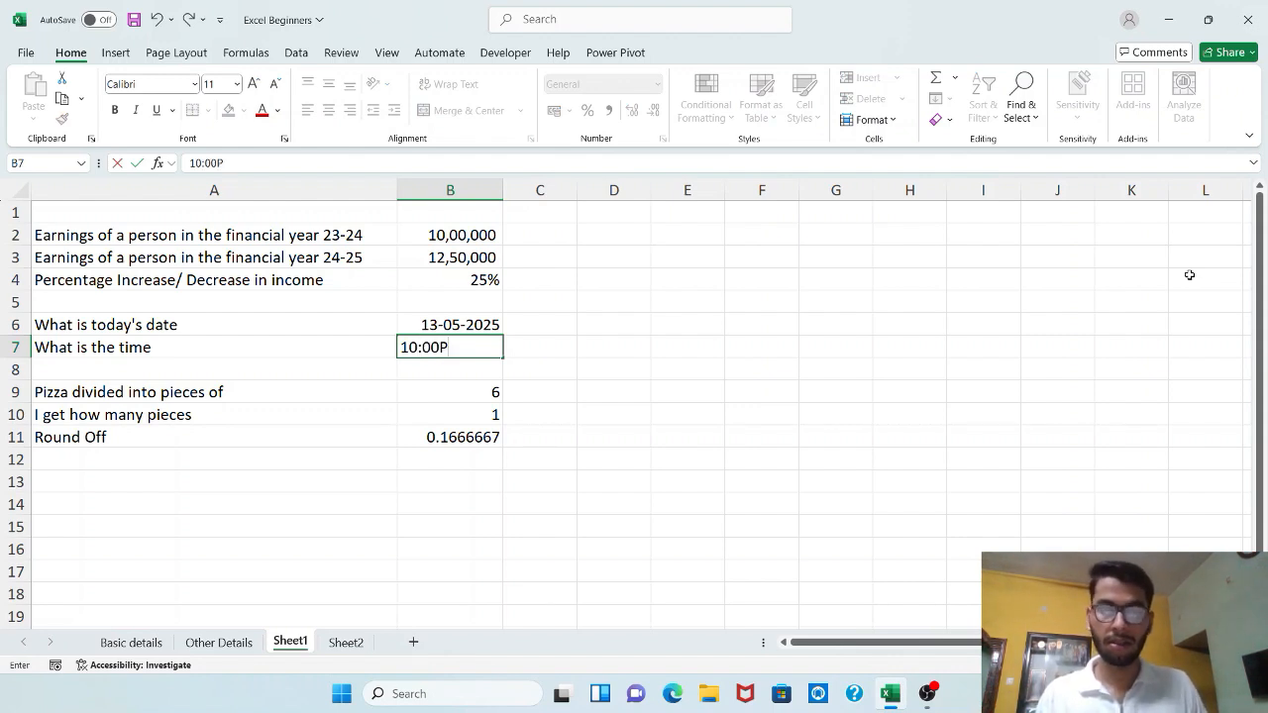
type("M")
key("Return")
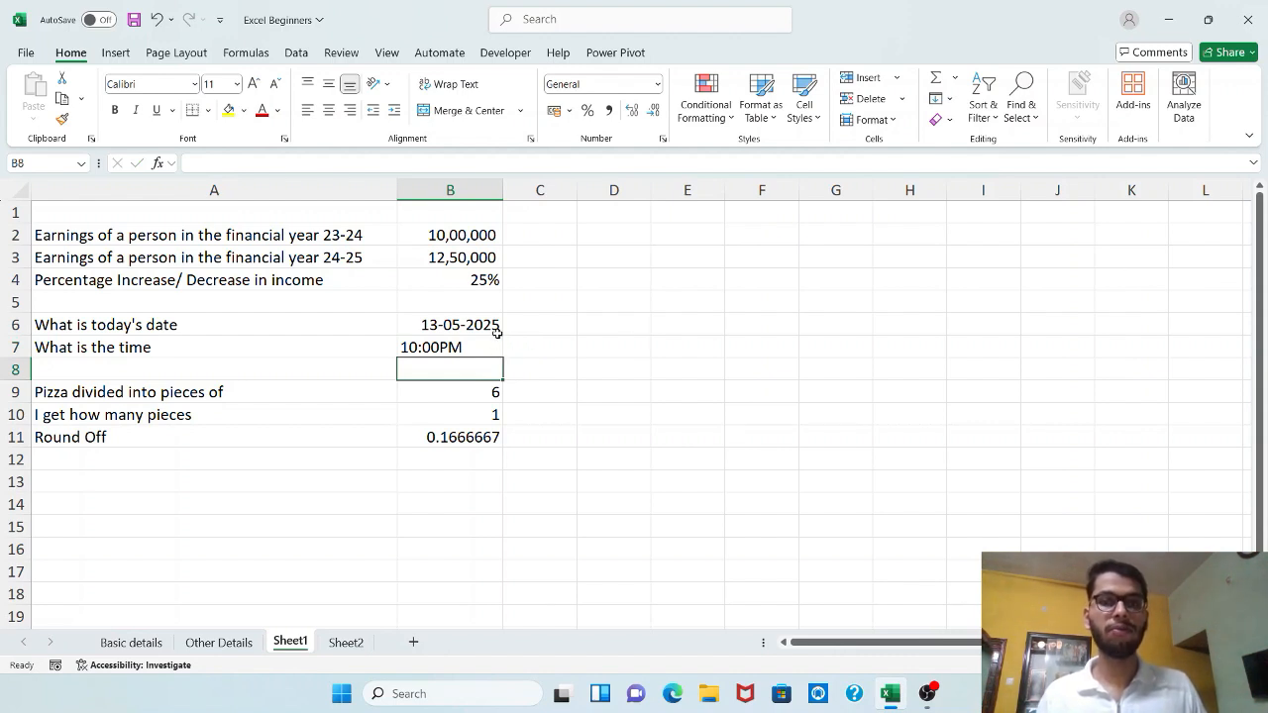
Apply the Long Date number format to today's date in cell B6.
left_click(438, 319)
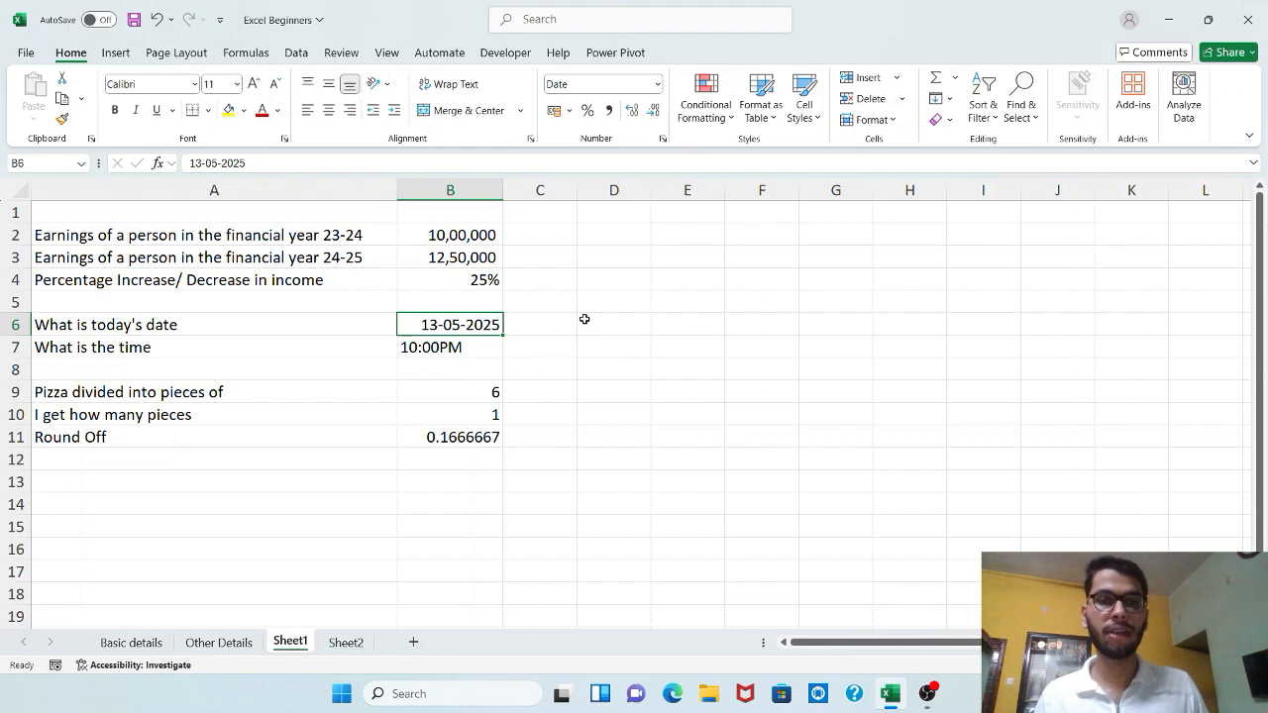
left_click(658, 85)
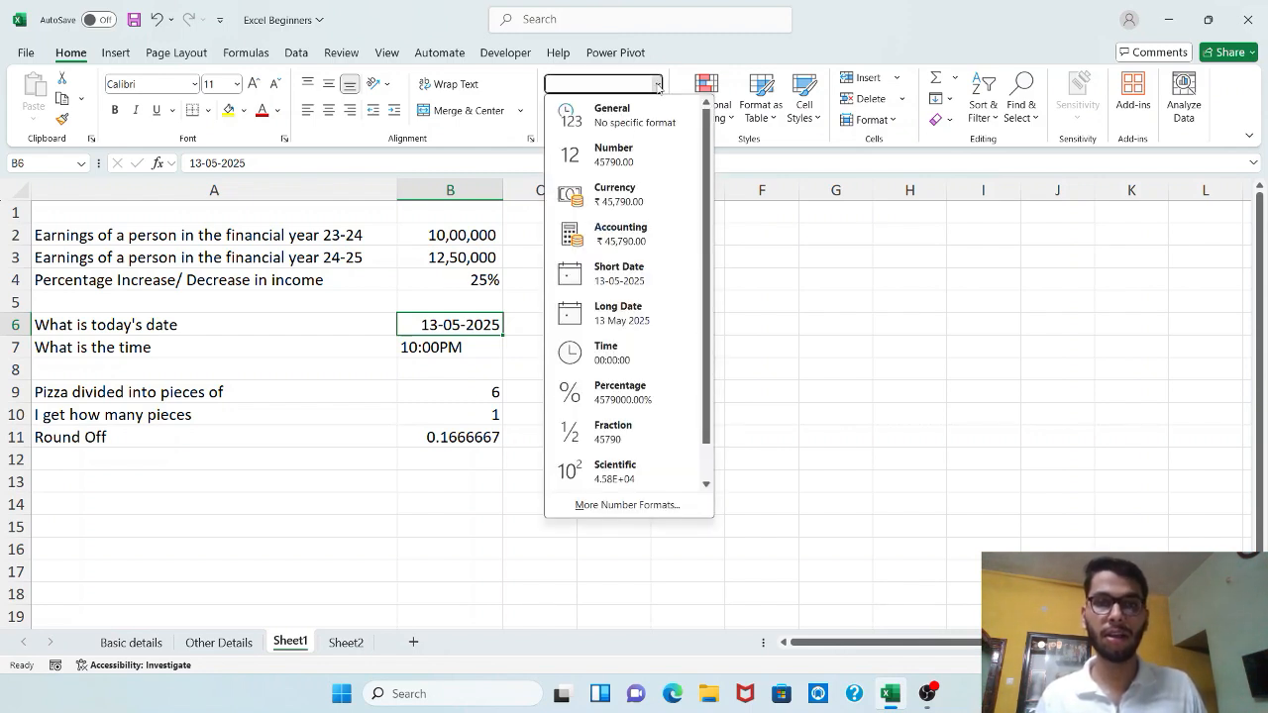
left_click(628, 319)
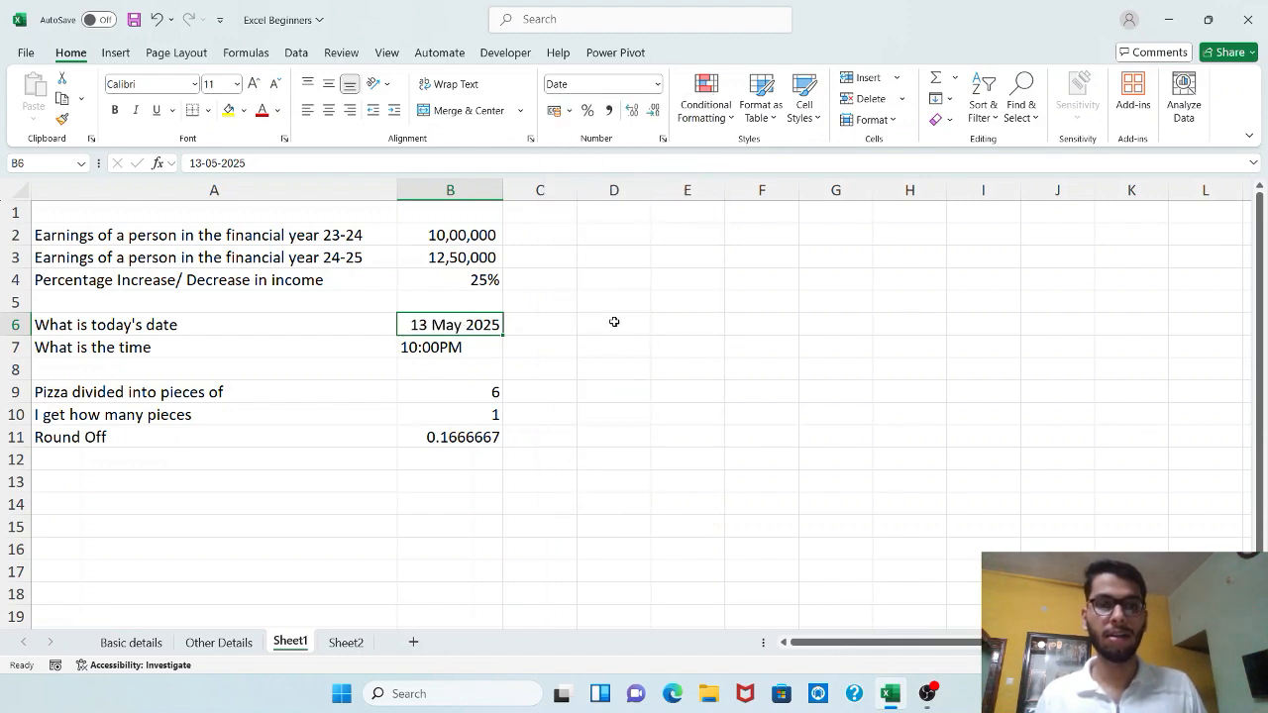
Apply the Time number format to the time entry in cell B7.
left_click(487, 349)
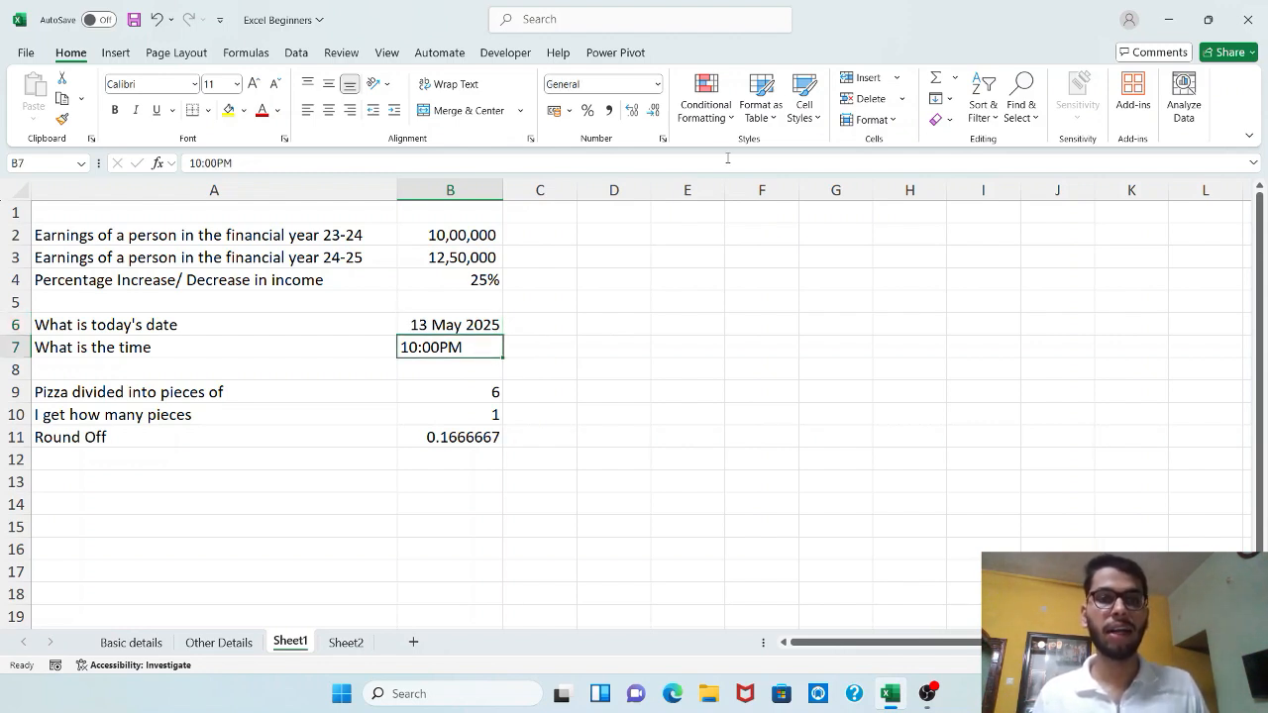
left_click(658, 85)
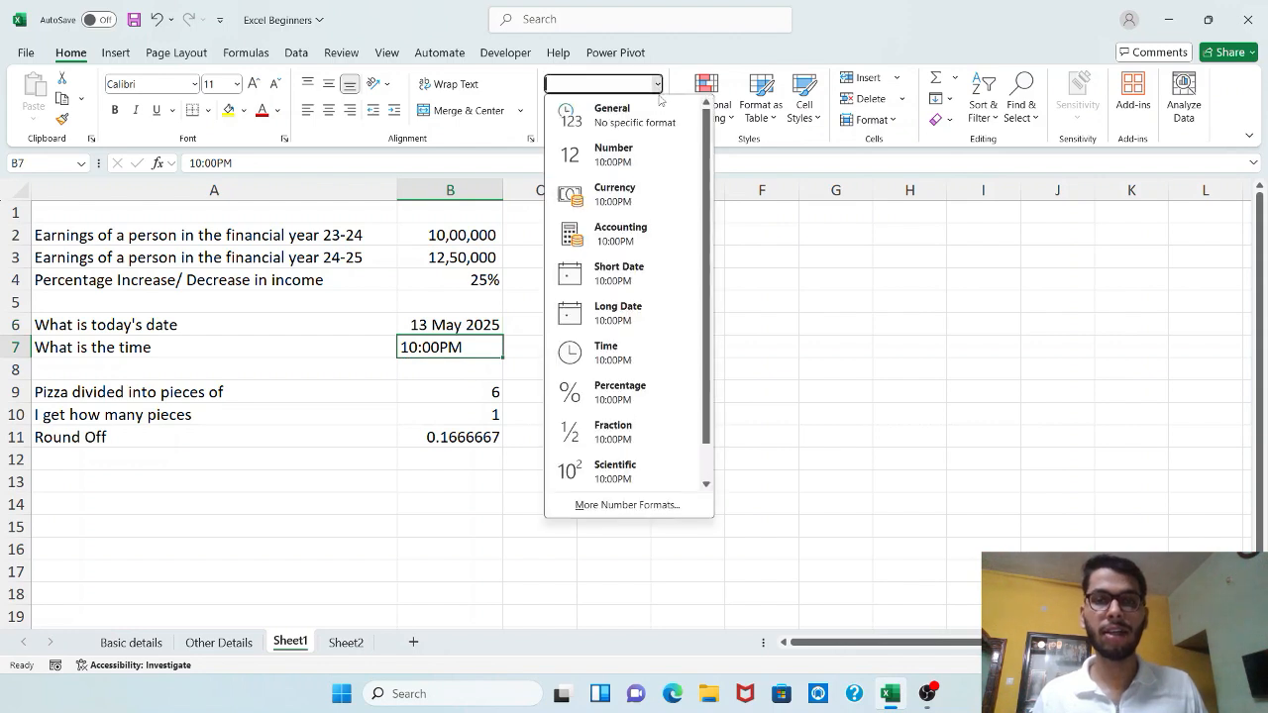
left_click(647, 359)
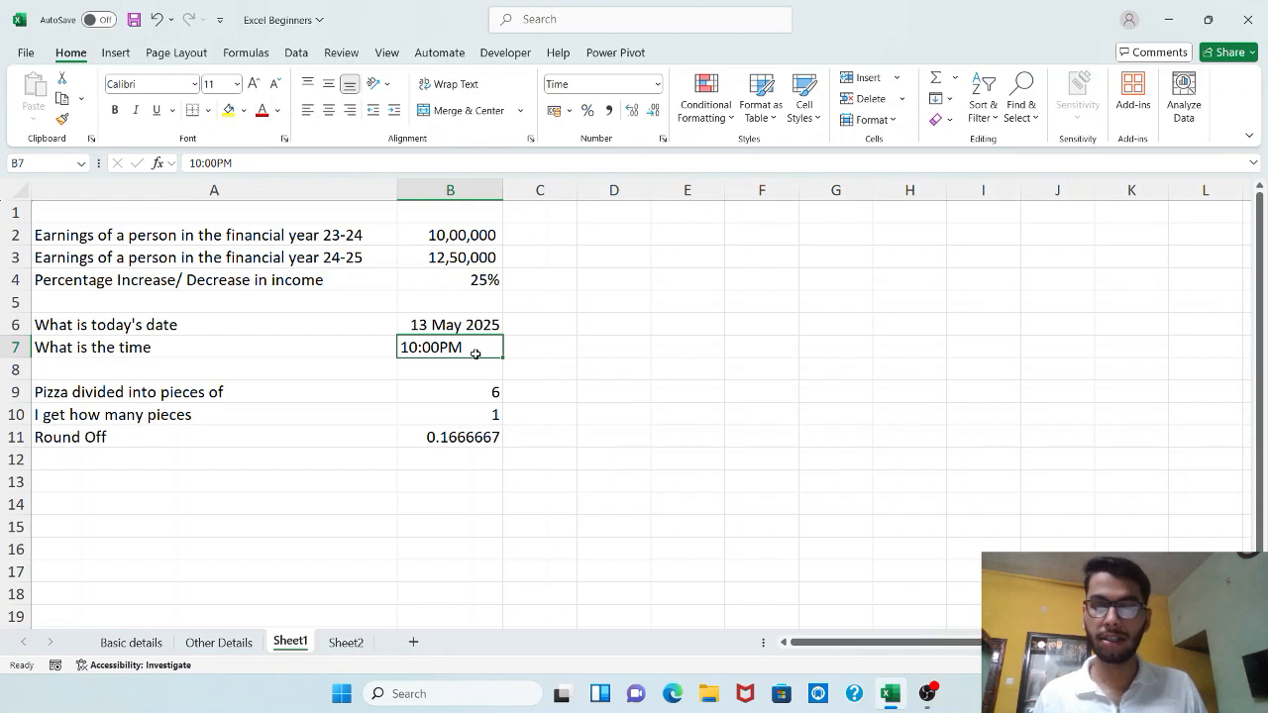
key("Down")
key("Up")
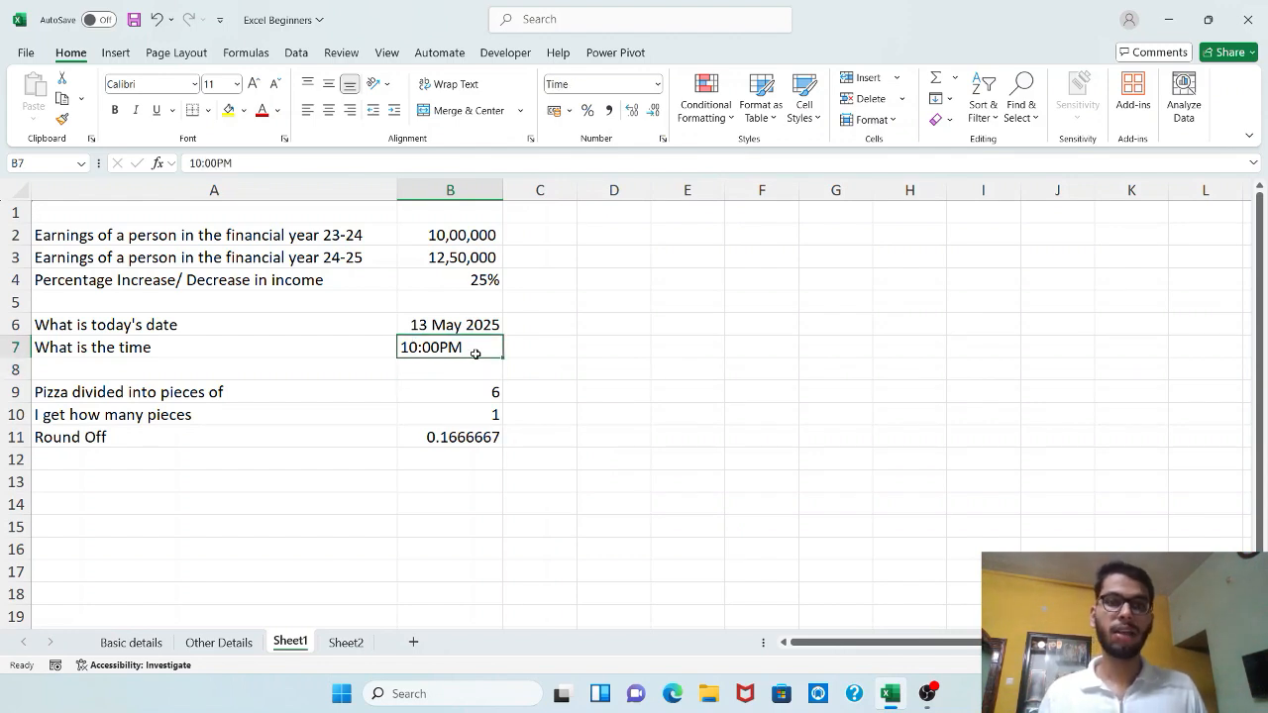
Review the available Time format types for B7 in Format Cells and accept the *13:30:55 type.
right_click(483, 353)
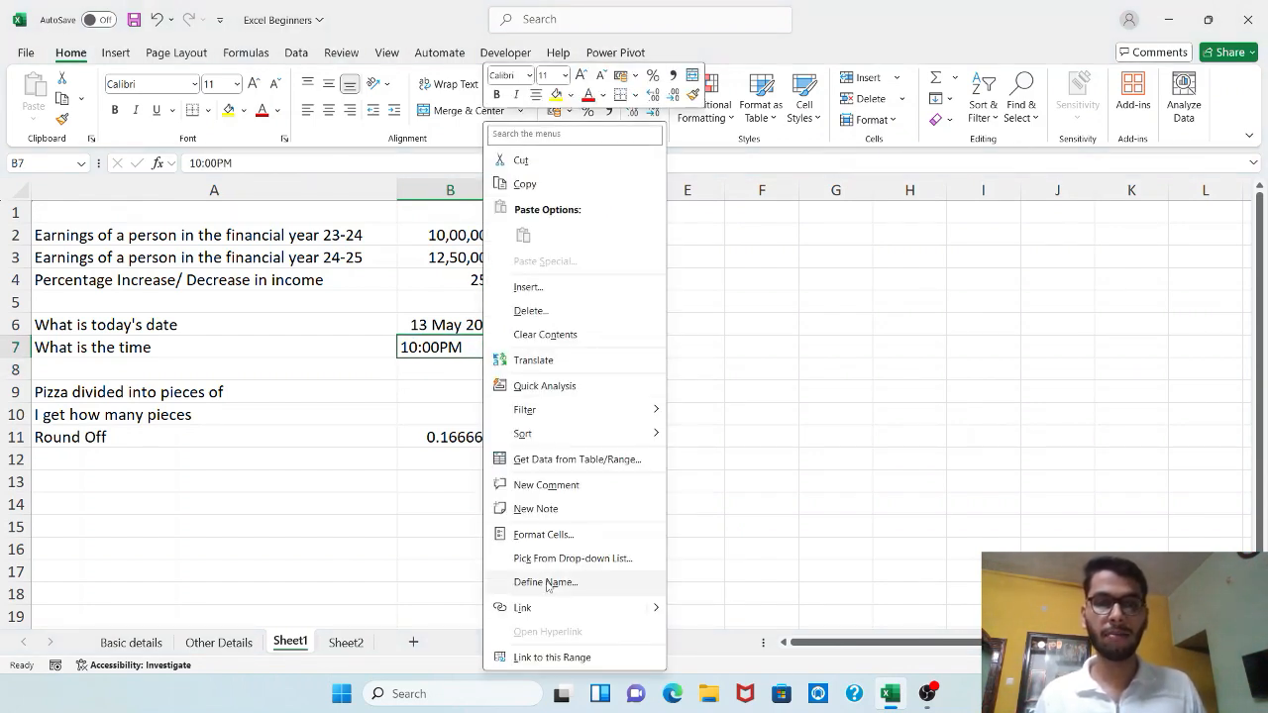
left_click(543, 535)
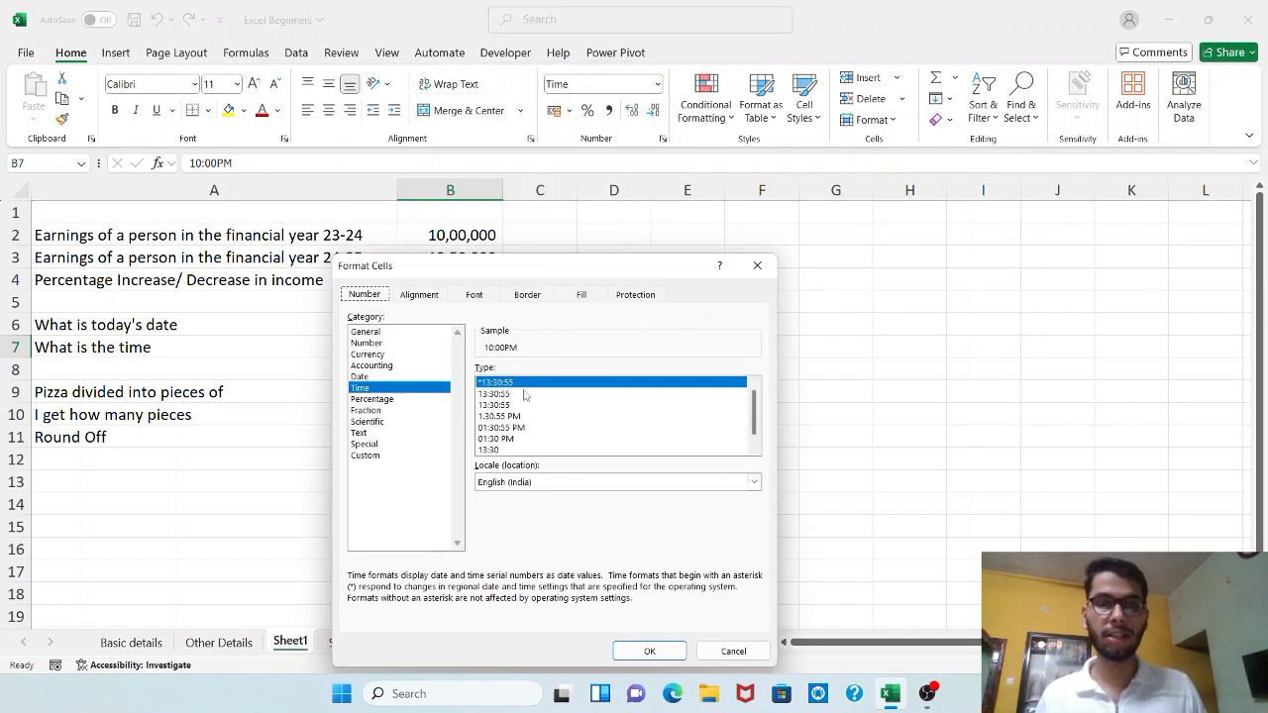
scroll(530, 410, "down", 1)
scroll(535, 426, "down", 1)
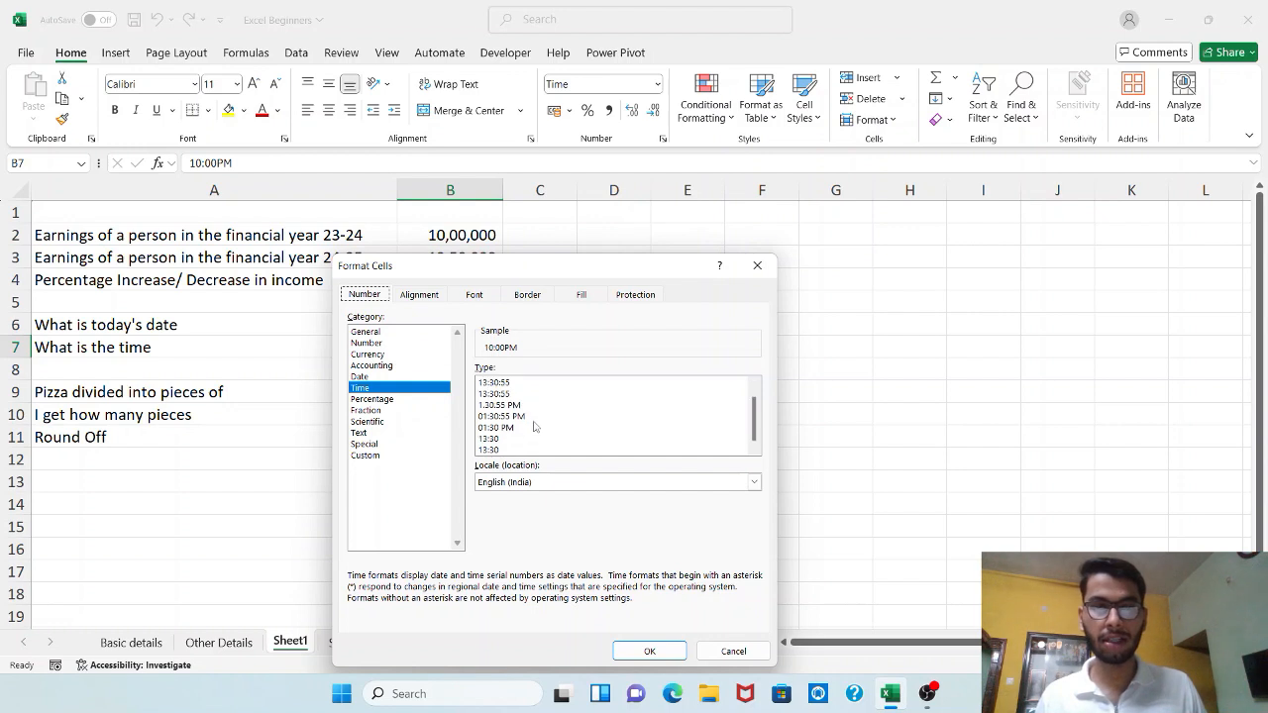
scroll(538, 427, "up", 1)
scroll(539, 428, "down", 1)
scroll(539, 428, "up", 1)
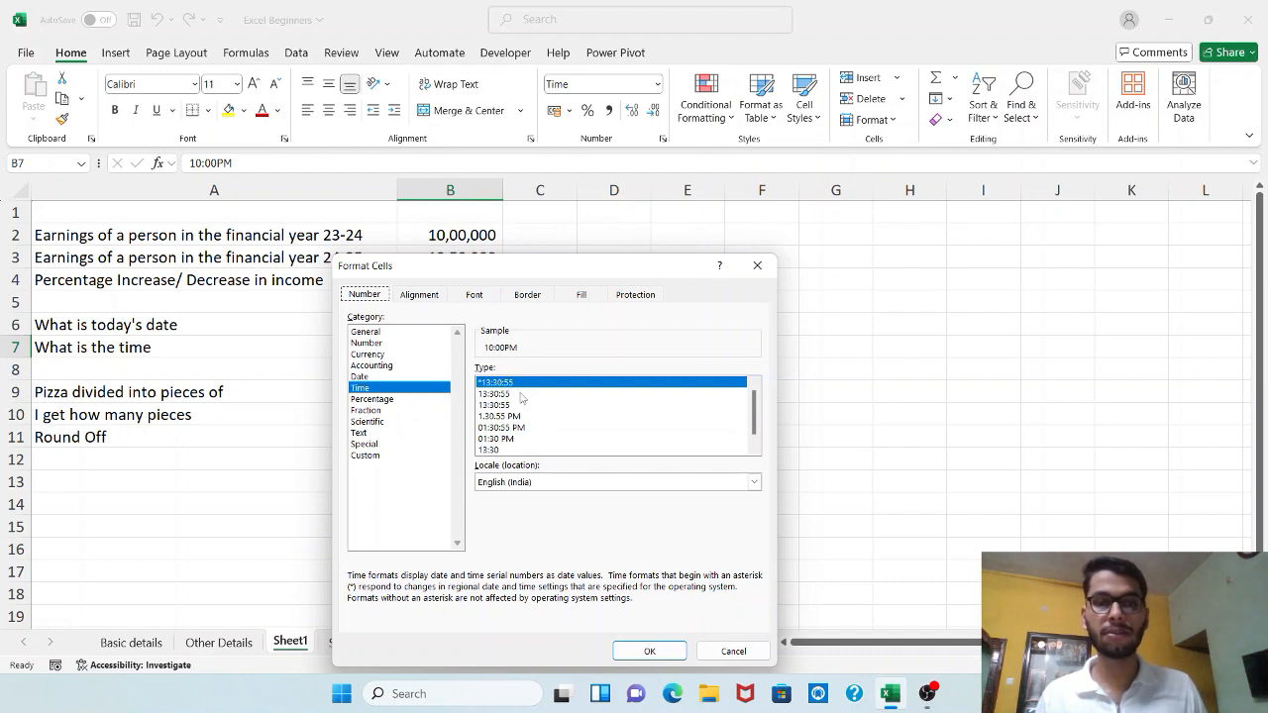
left_click(646, 651)
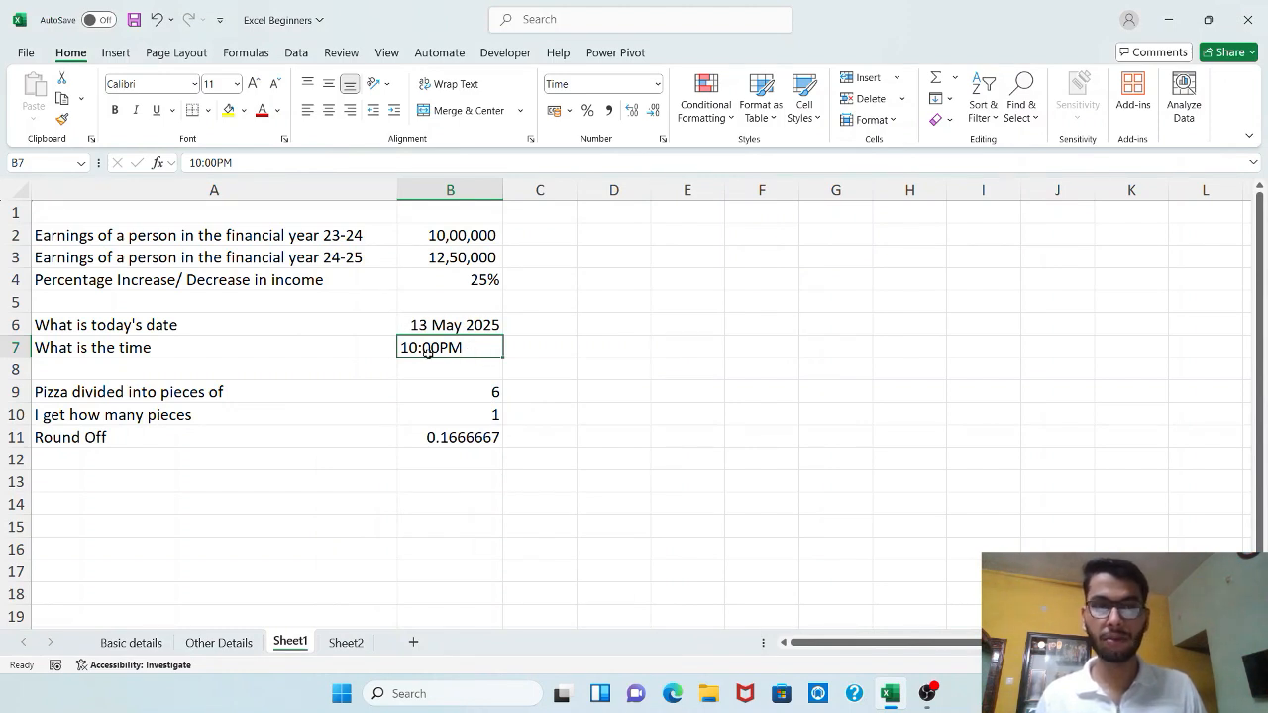
Remove the PM suffix from the time in cell B7.
left_click(250, 165)
key("BackSpace")
key("BackSpace")
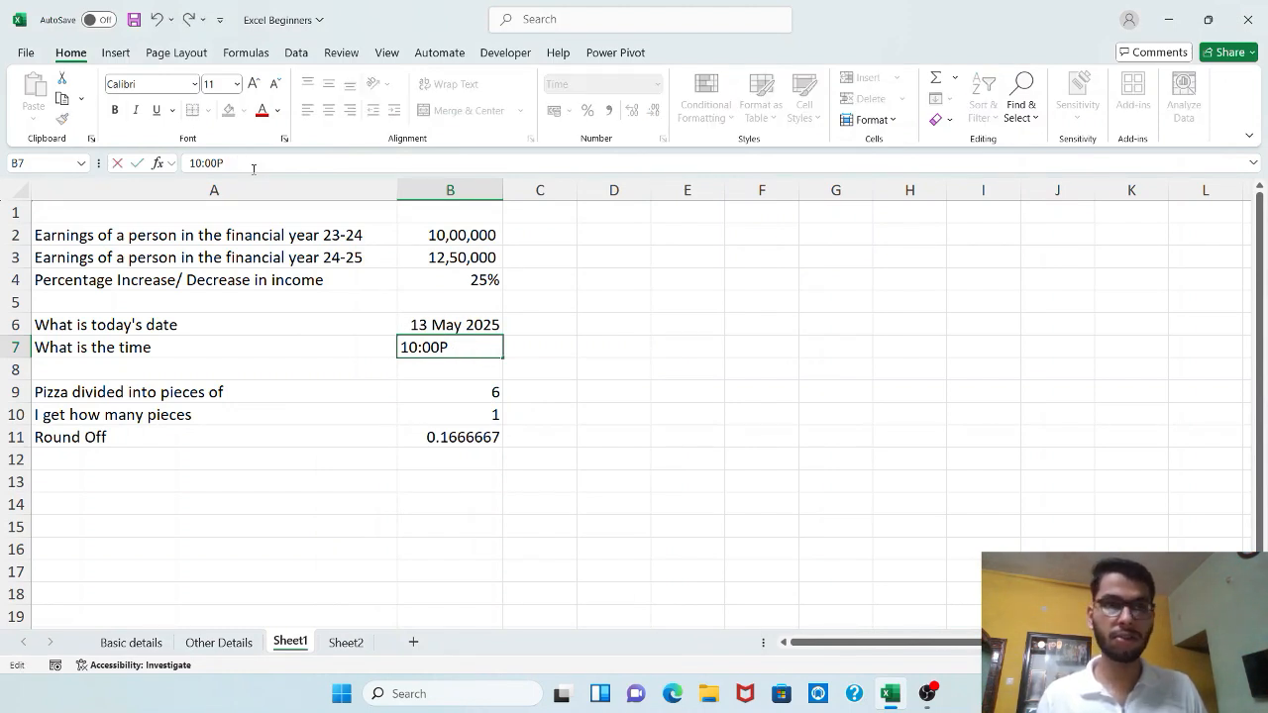
key("Return")
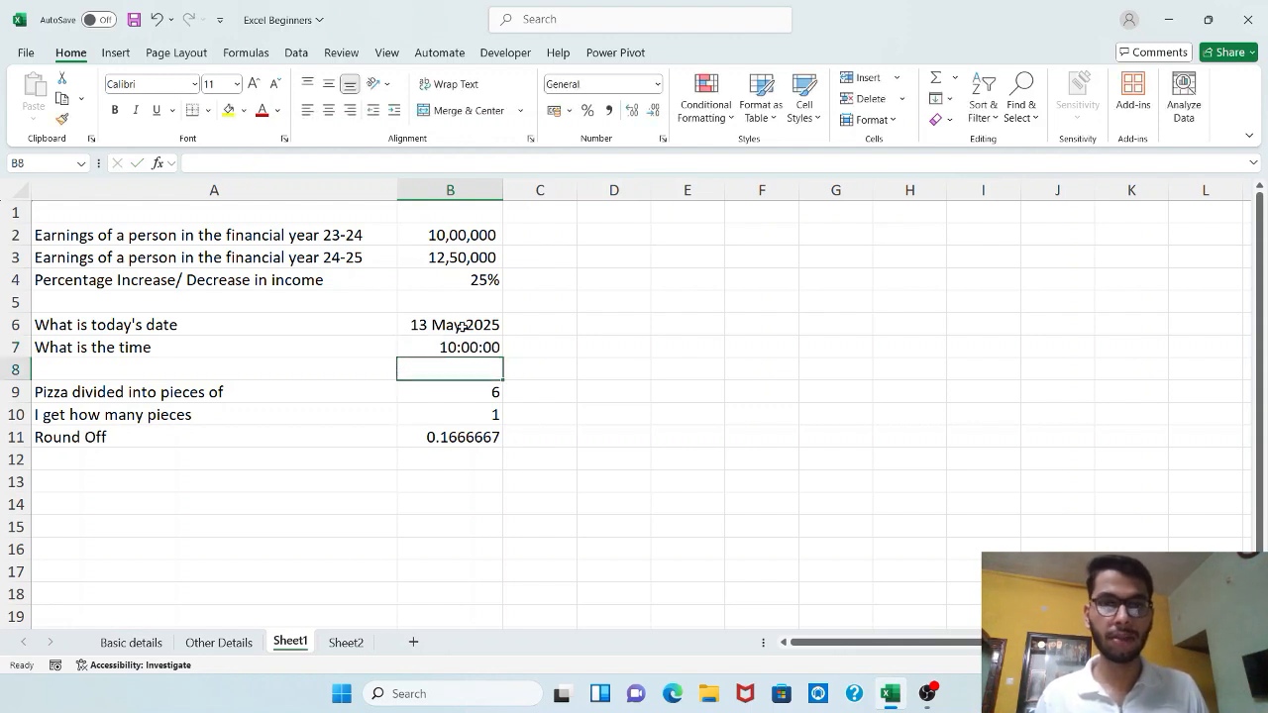
left_click(498, 344)
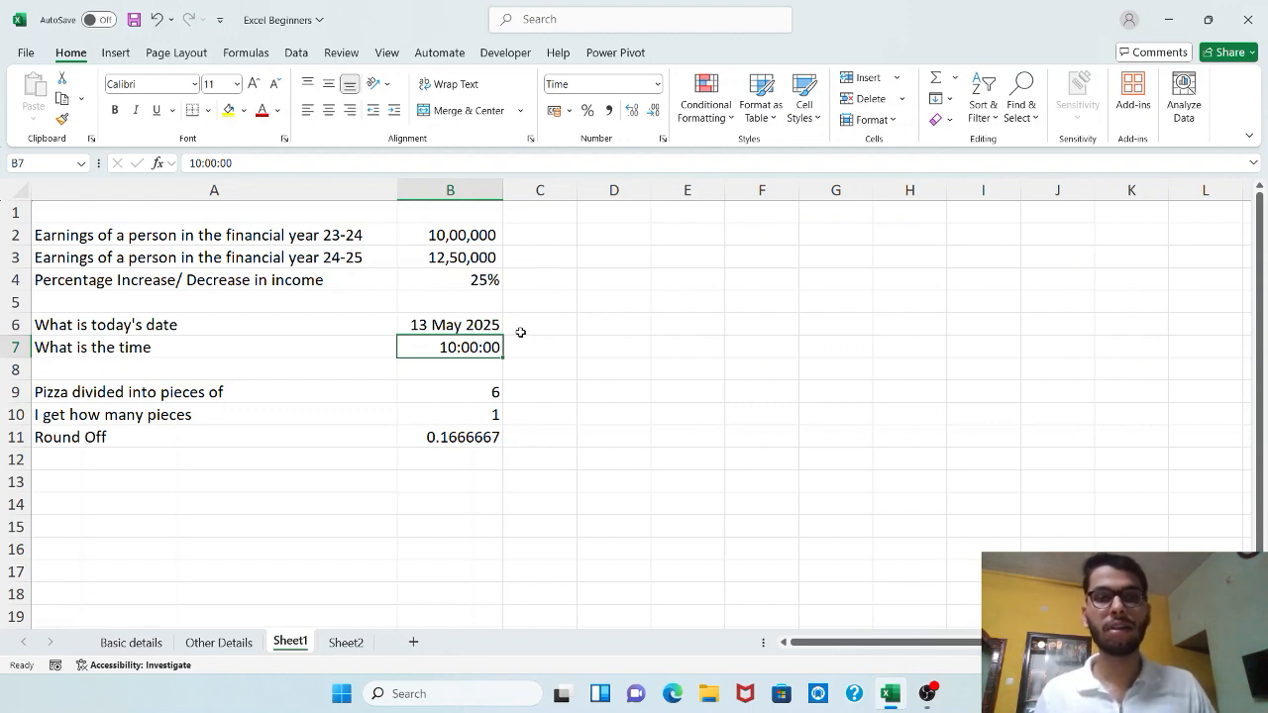
Clear B6:B7 and refill the cells with the current date 13-05-2025 and the current time 22:39.
left_click_drag(492, 326, 495, 343)
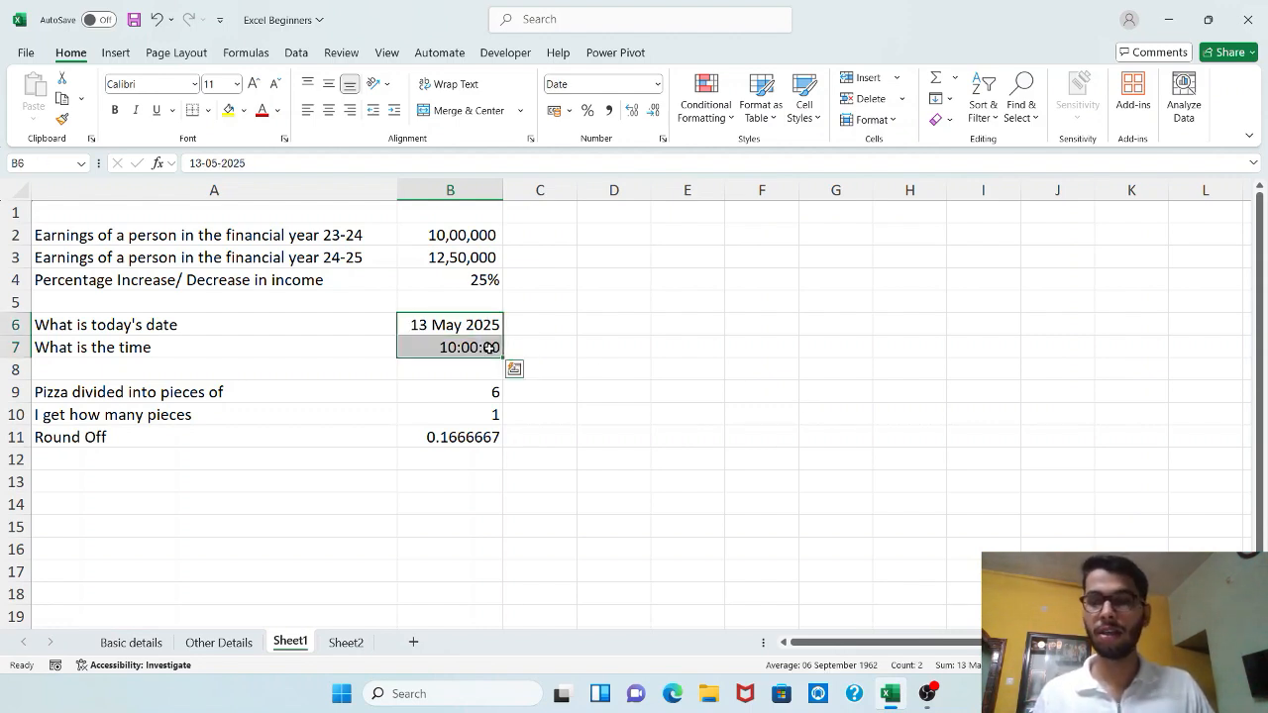
key("Delete")
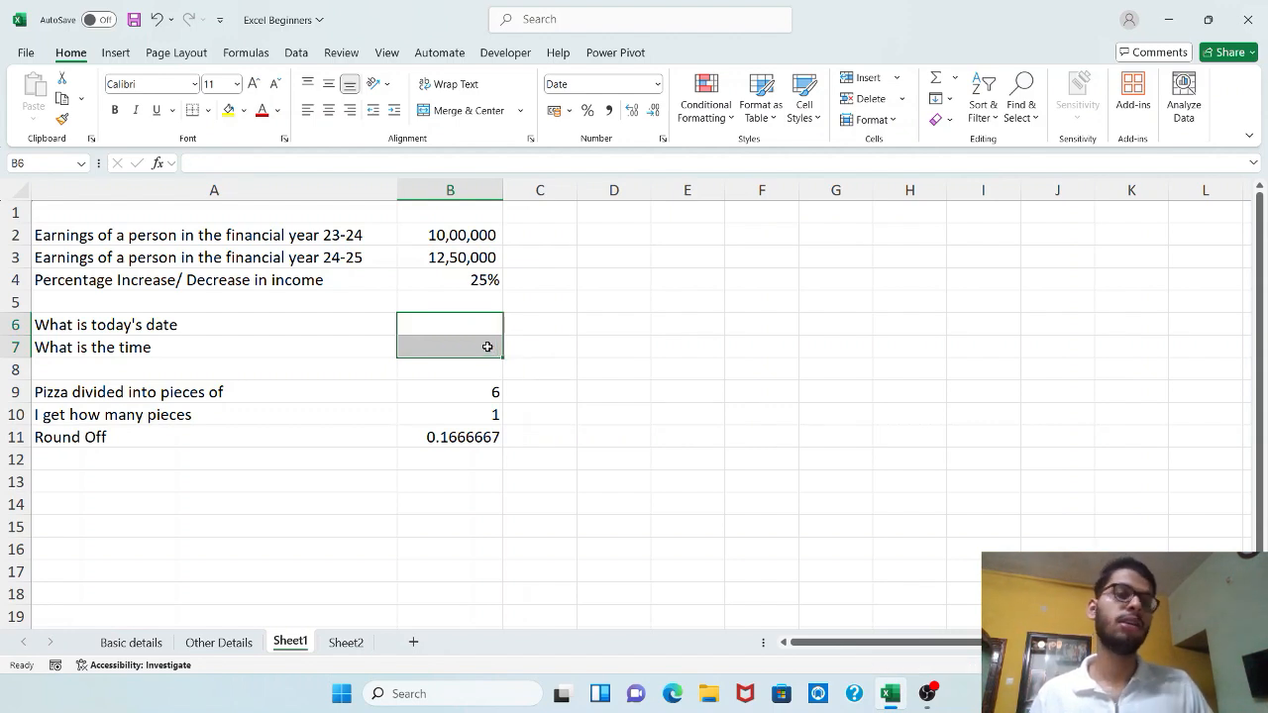
left_click(466, 329)
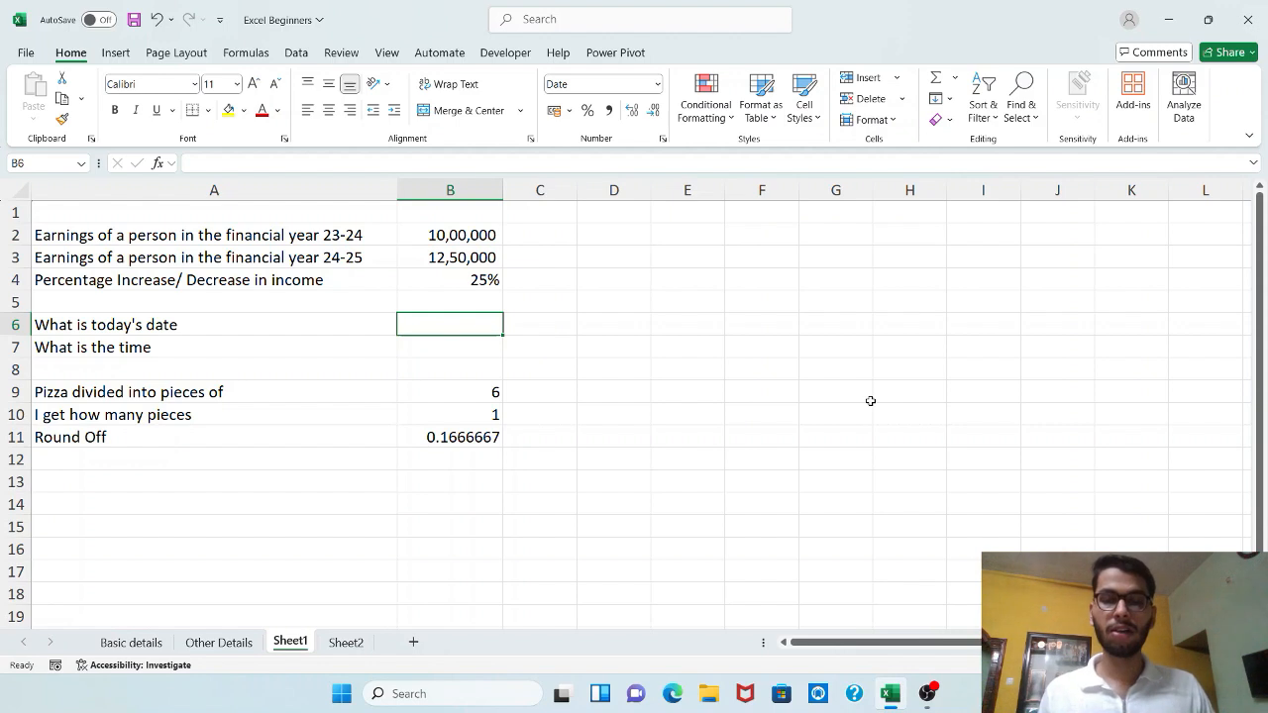
key("ctrl+semicolon")
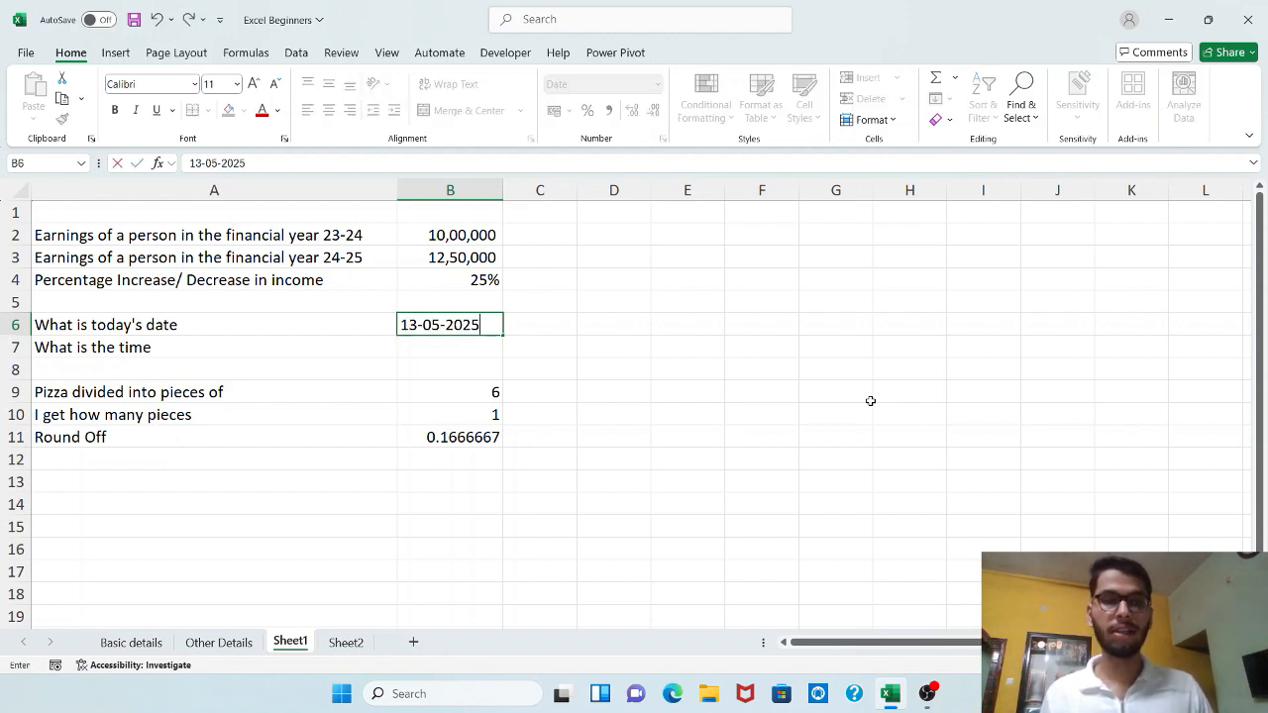
key("Return")
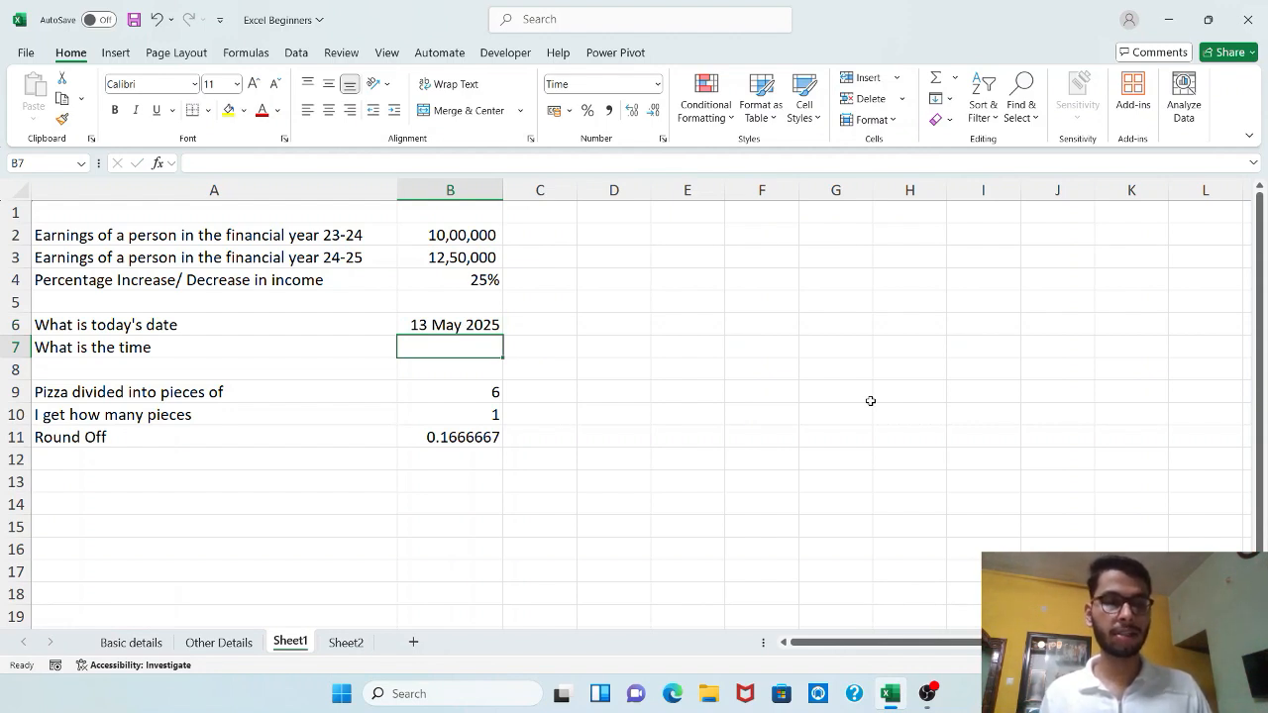
key("ctrl+shift+semicolon")
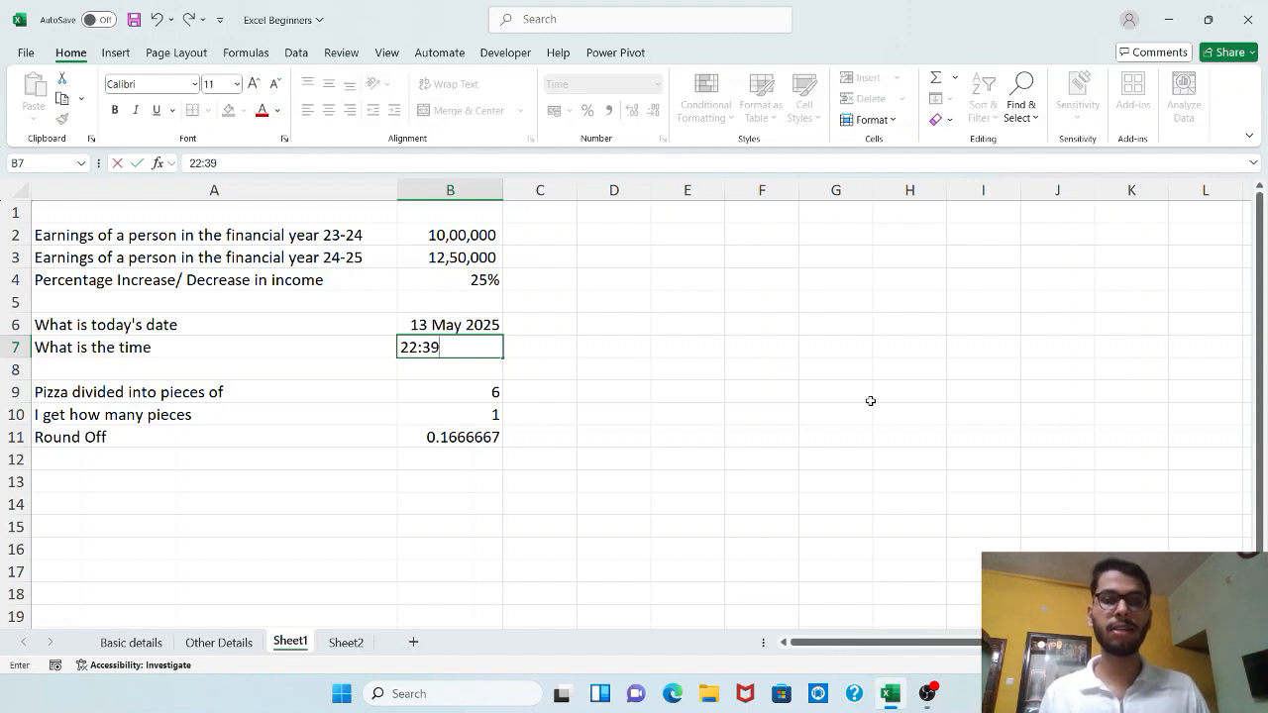
key("Return")
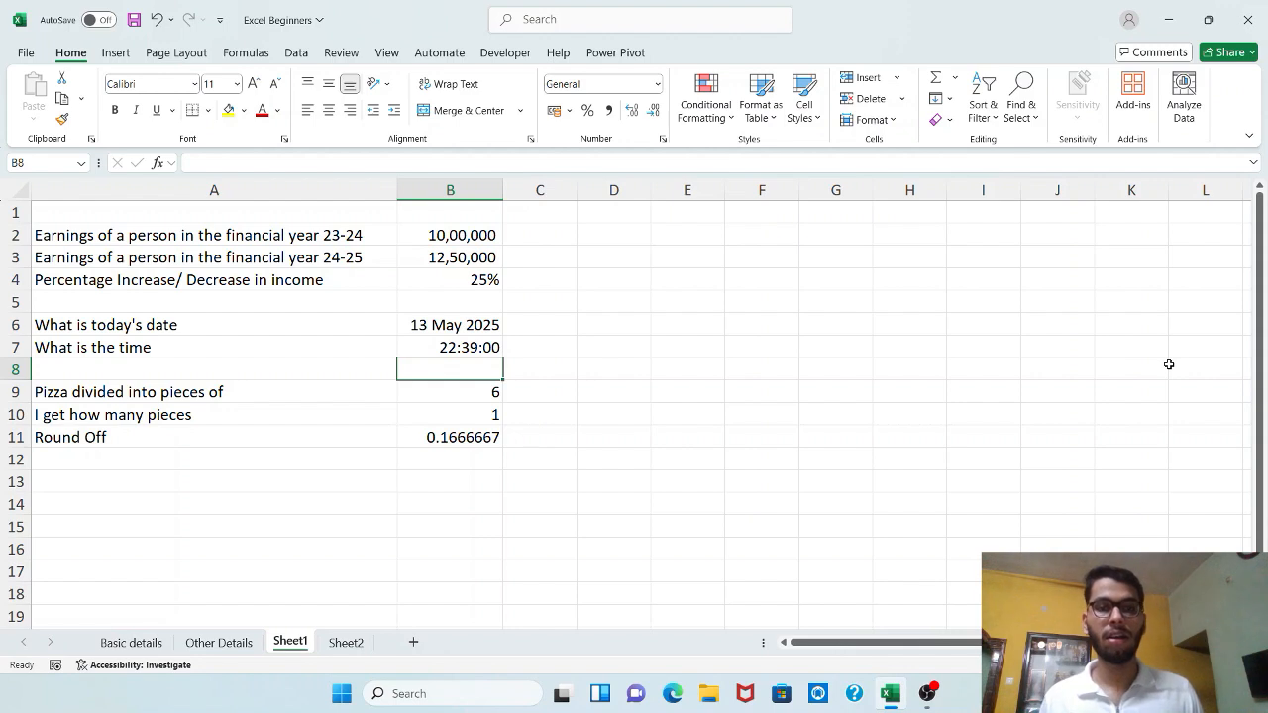
Examine the pizza pieces, pieces received and Round Off entries in rows 9 to 11.
left_click(202, 394)
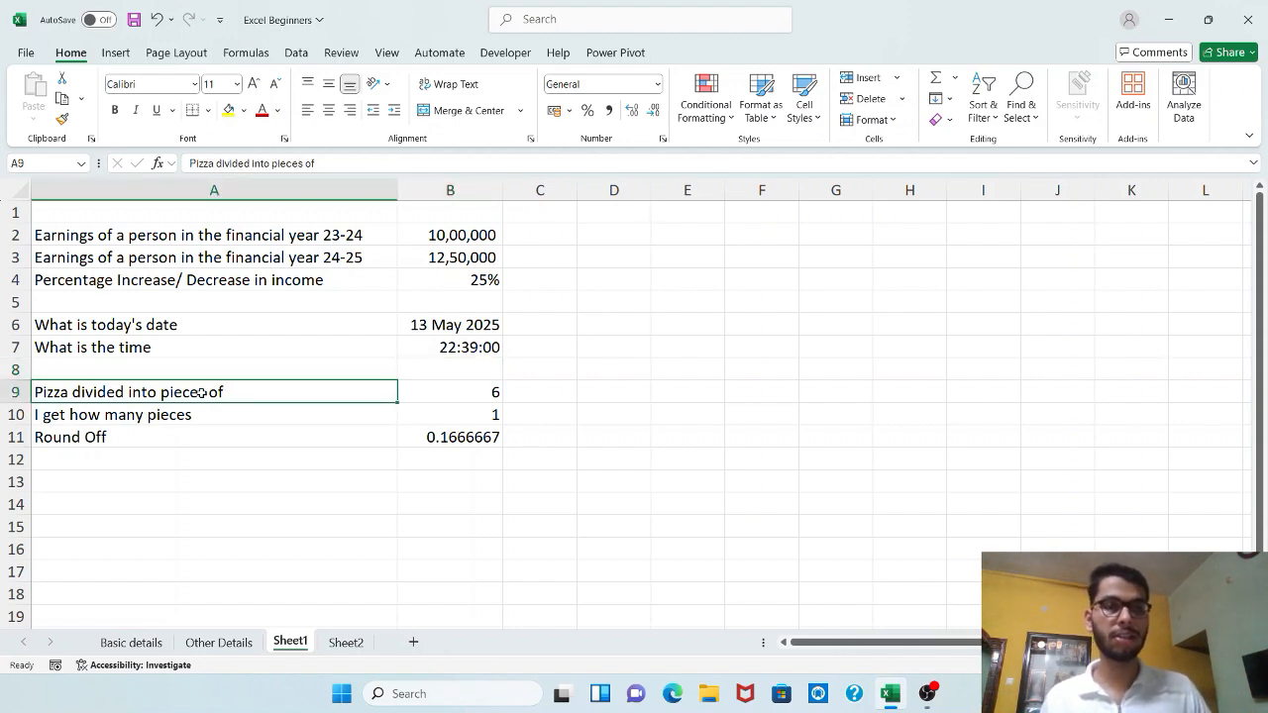
left_click_drag(201, 393, 462, 394)
left_click(462, 394)
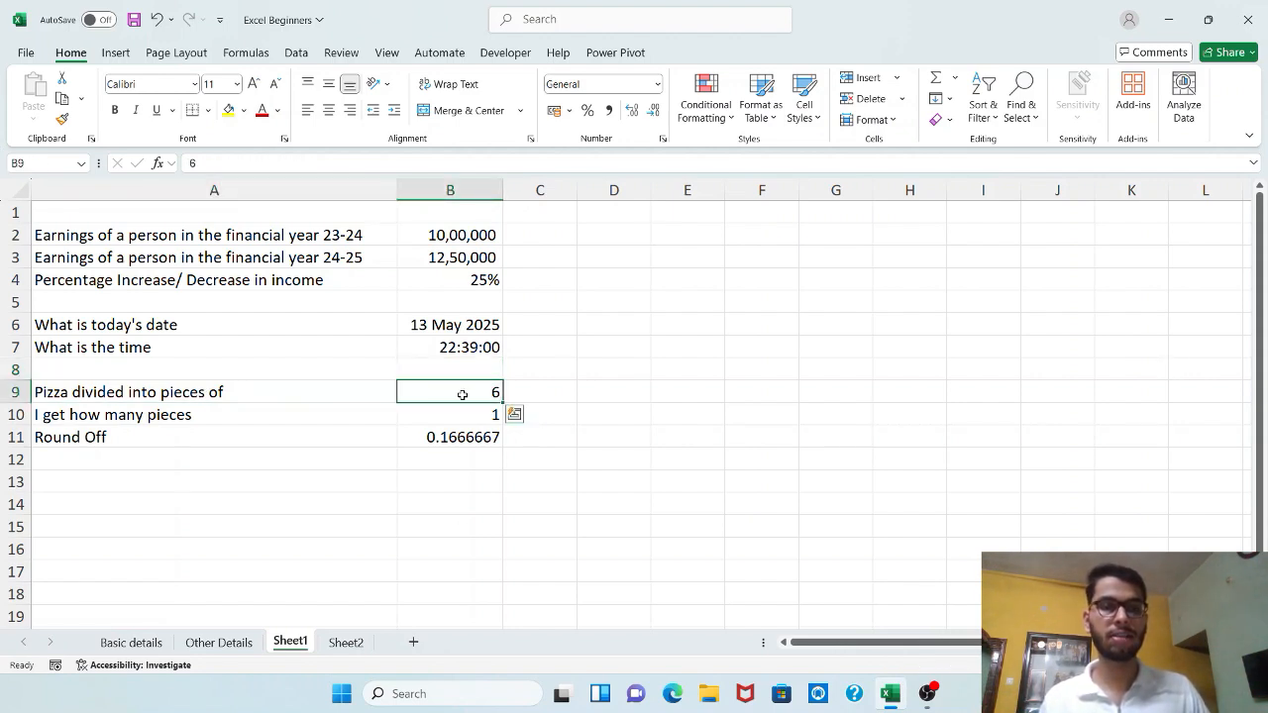
left_click_drag(125, 422, 451, 422)
left_click(463, 420)
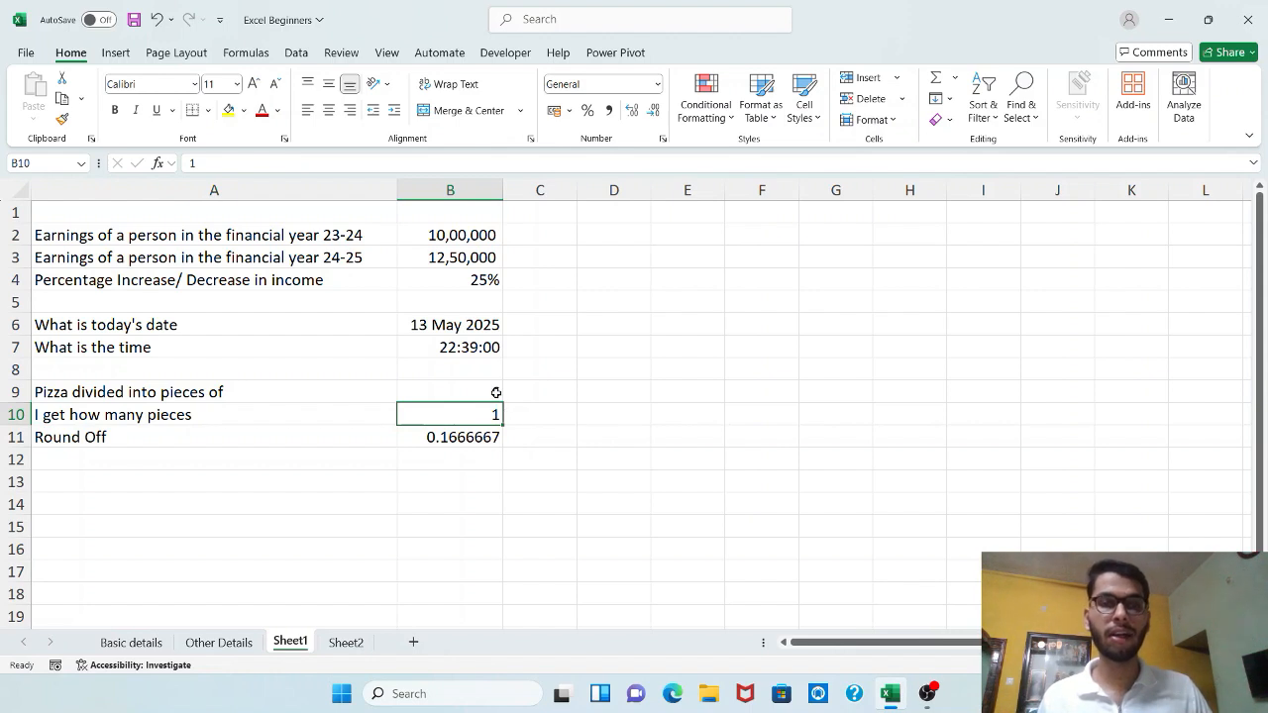
left_click(495, 437)
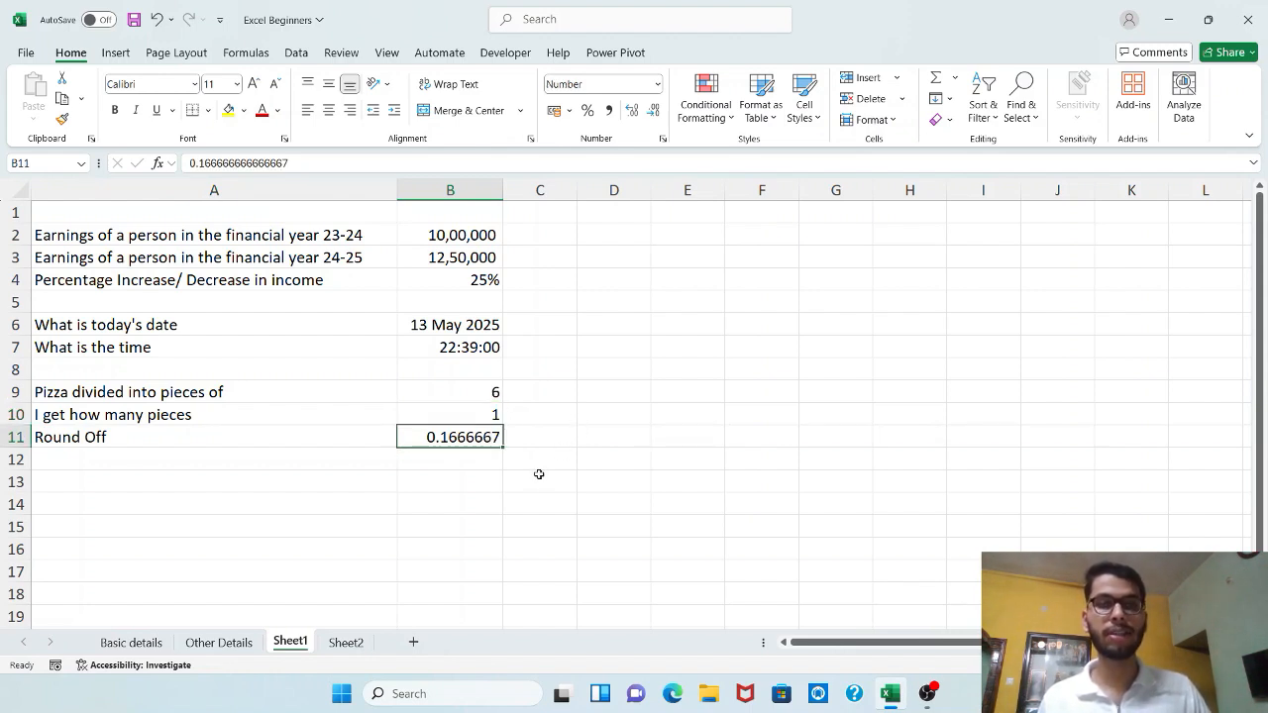
left_click(493, 481)
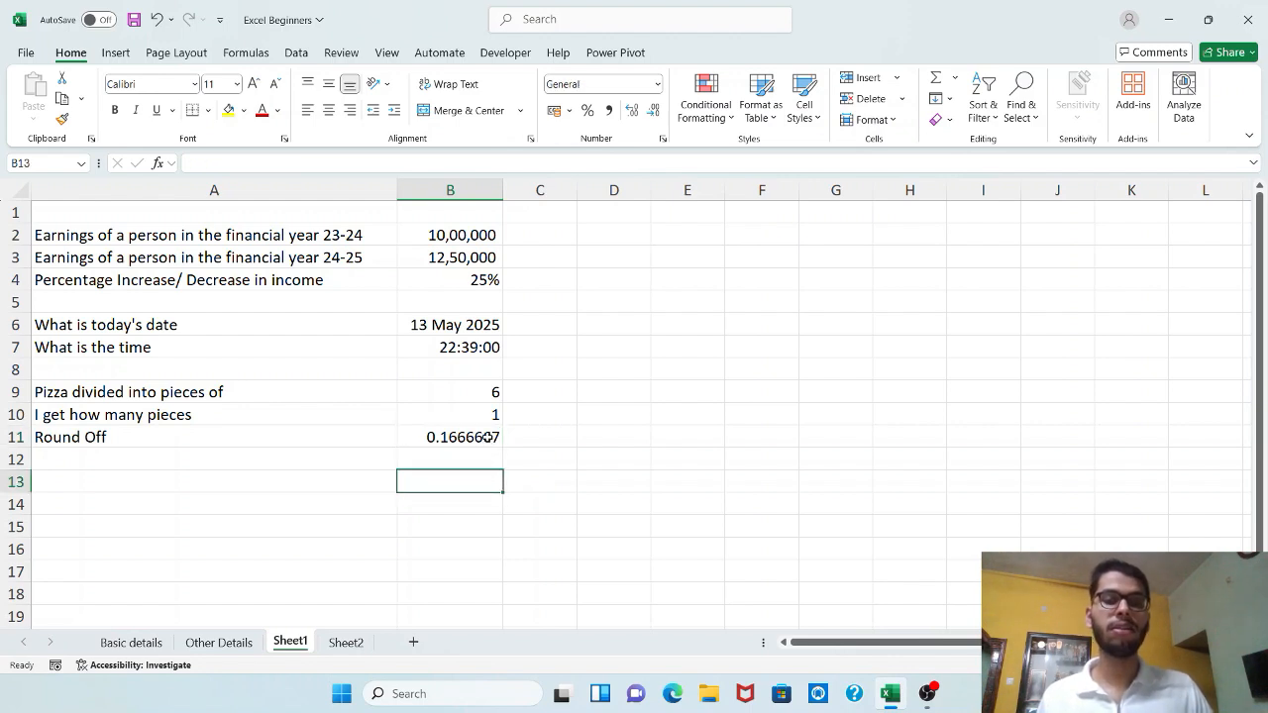
Decrease the displayed decimals of the Round Off value in B11 to three places.
left_click(488, 437)
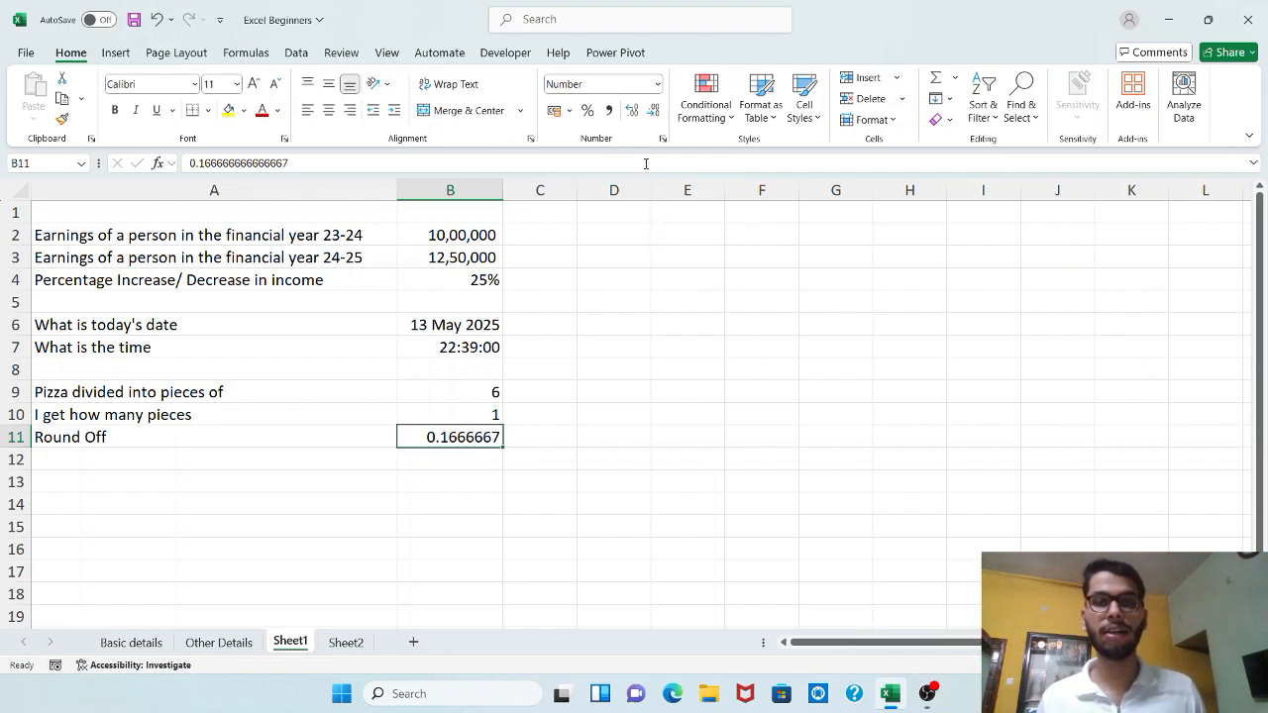
left_click(654, 112)
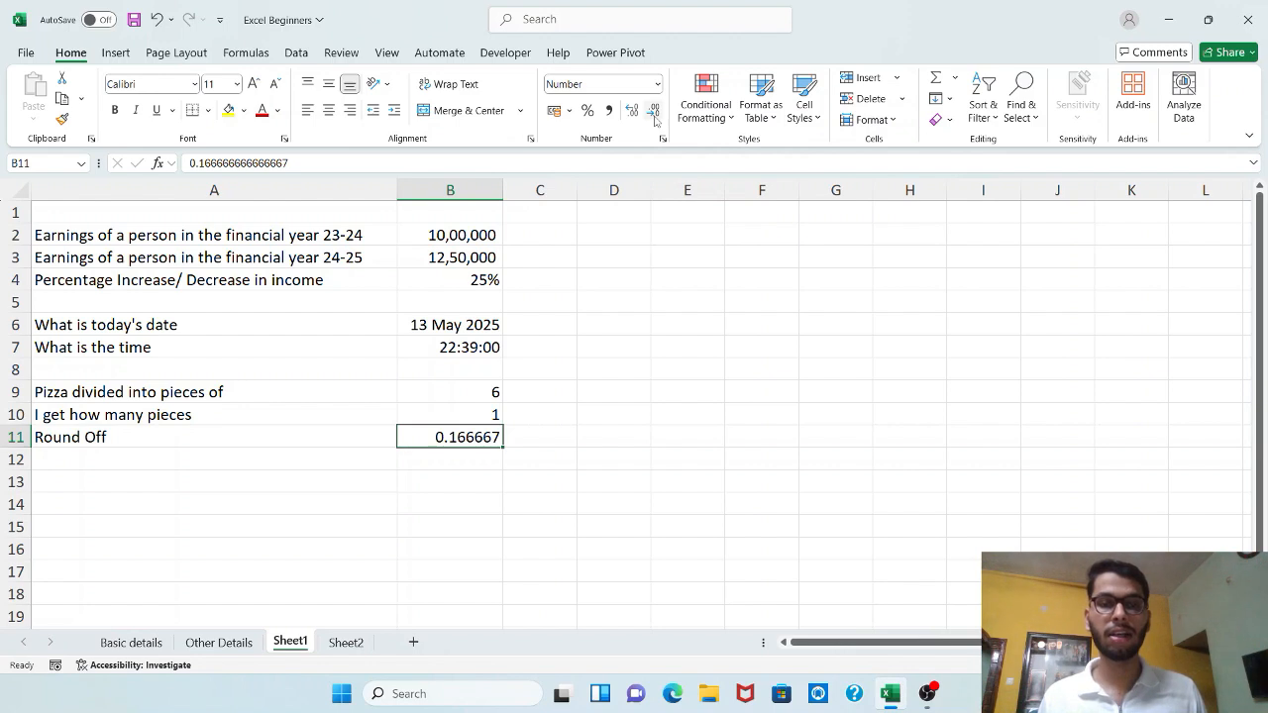
left_click(653, 112)
left_click(654, 112)
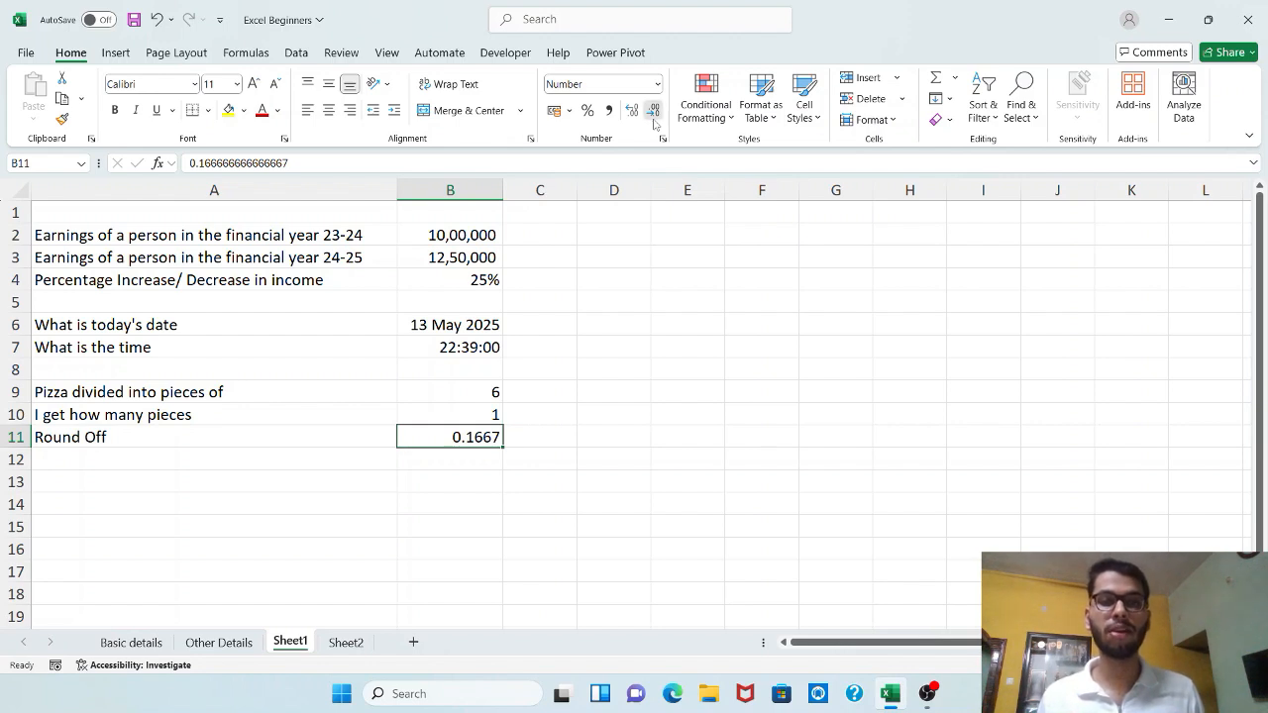
left_click(654, 119)
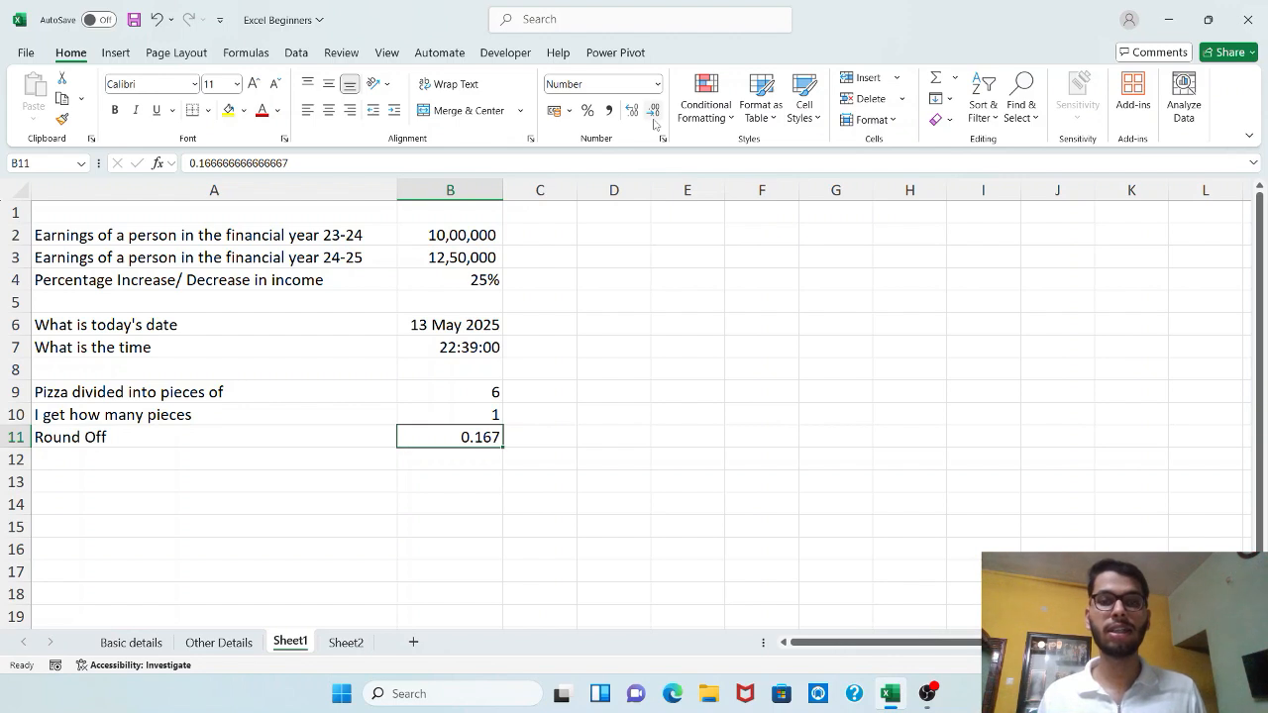
Decrease the displayed decimals of the Round Off value in B11 to one place and increase them back to three.
left_click(653, 119)
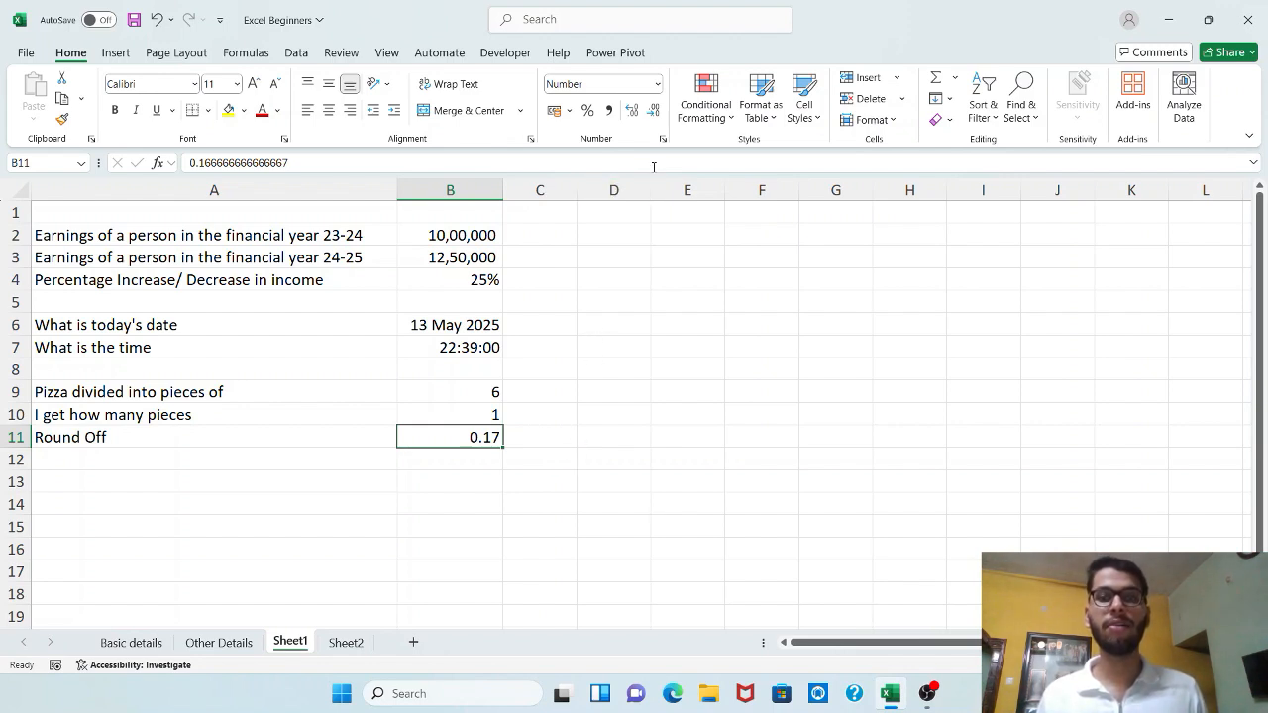
left_click(654, 112)
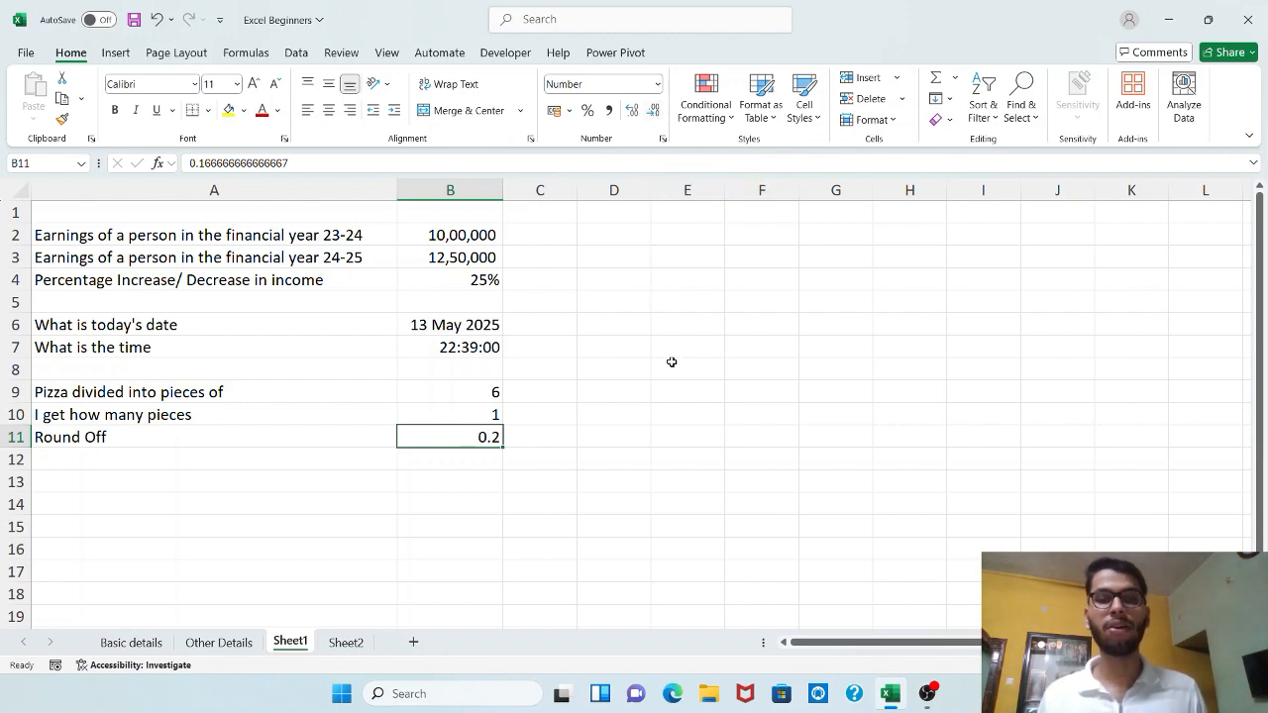
left_click(632, 112)
left_click(632, 112)
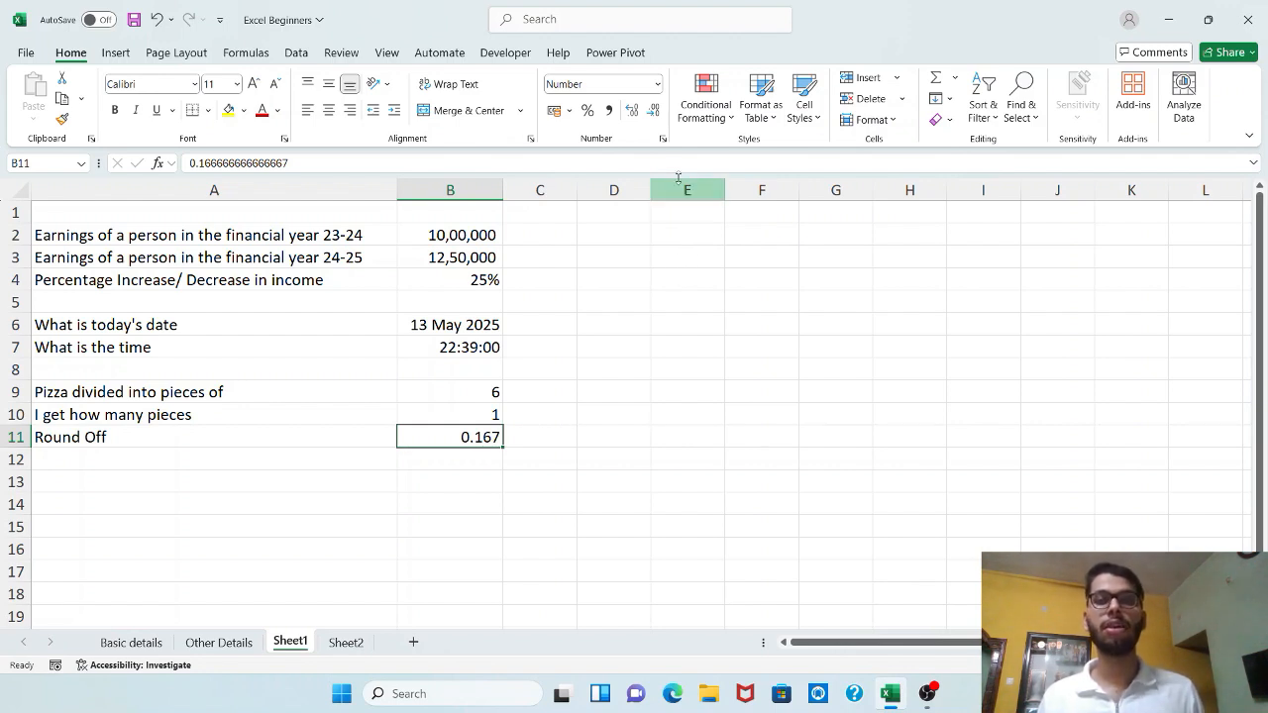
Reduce the Round Off value in B11 to one displayed decimal place and leave the cell by selecting B13.
left_click(654, 110)
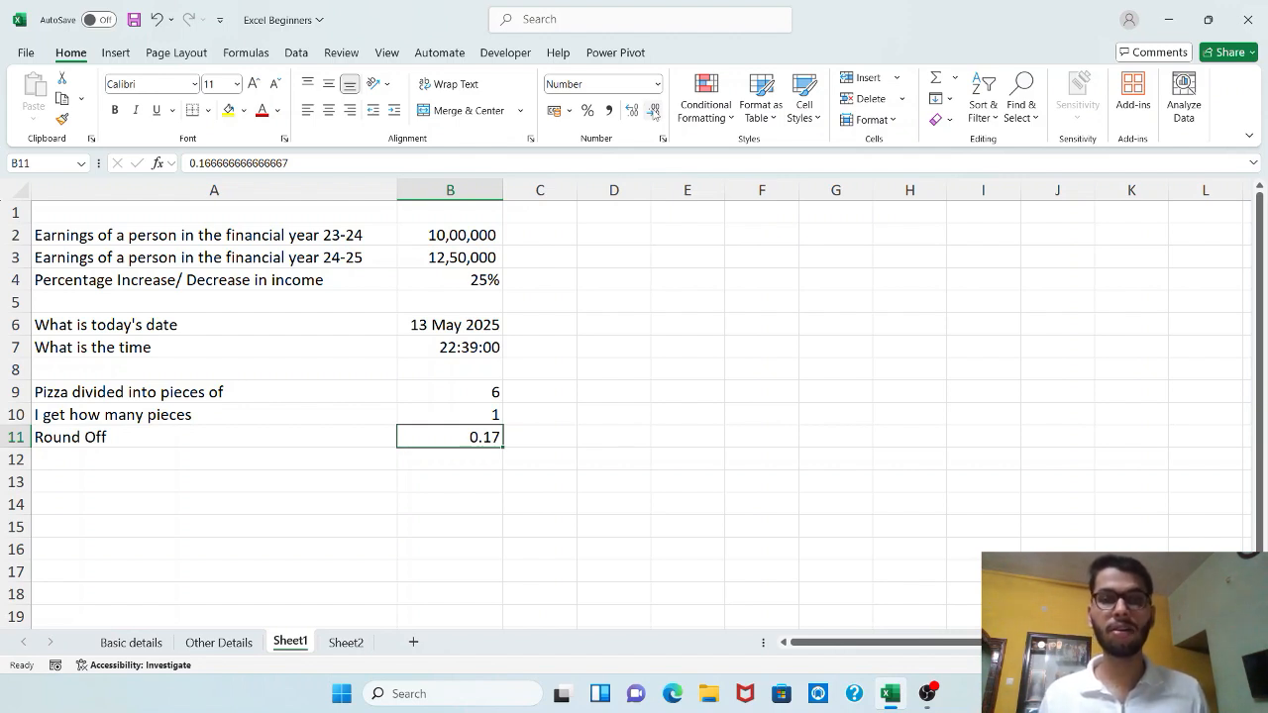
left_click(654, 109)
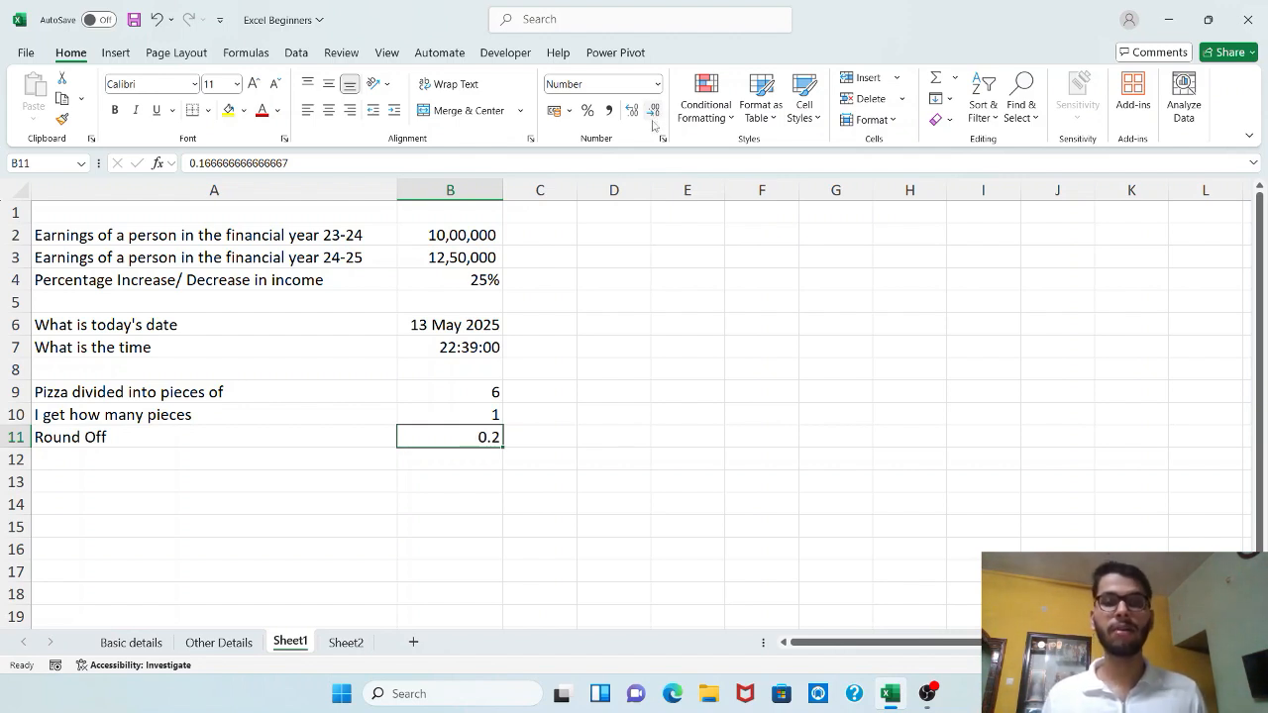
left_click(467, 476)
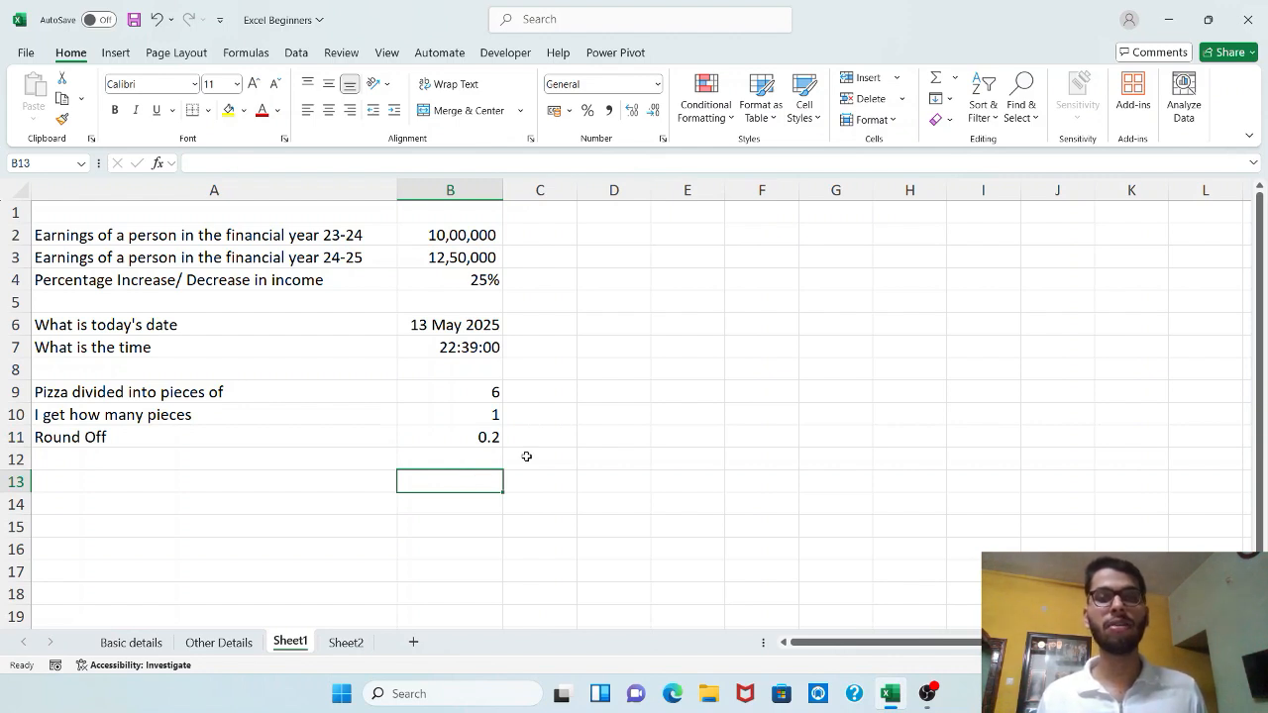